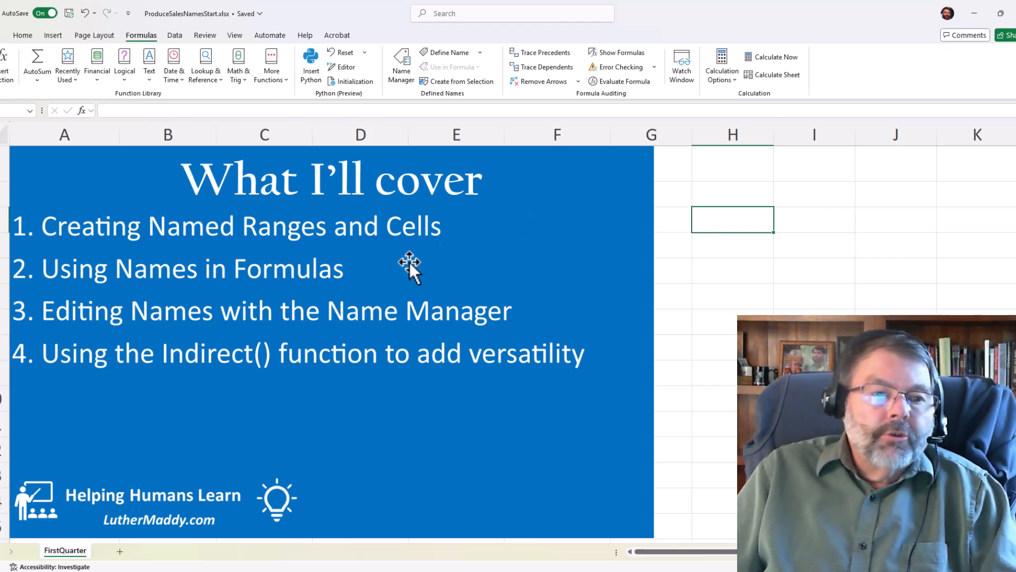
Delete the topic overview picture covering the worksheet's sales table.
click(336, 221)
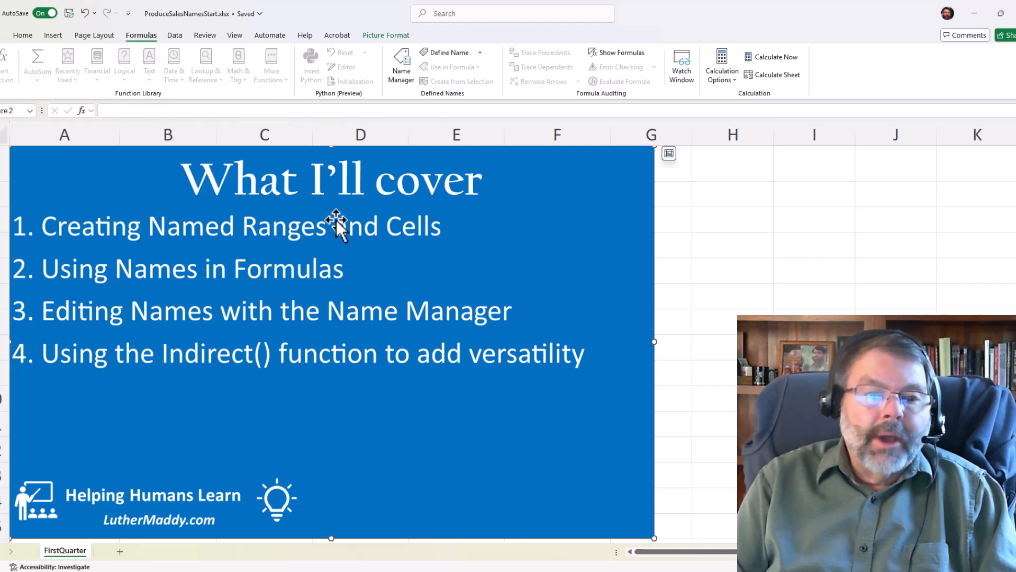
key(Delete)
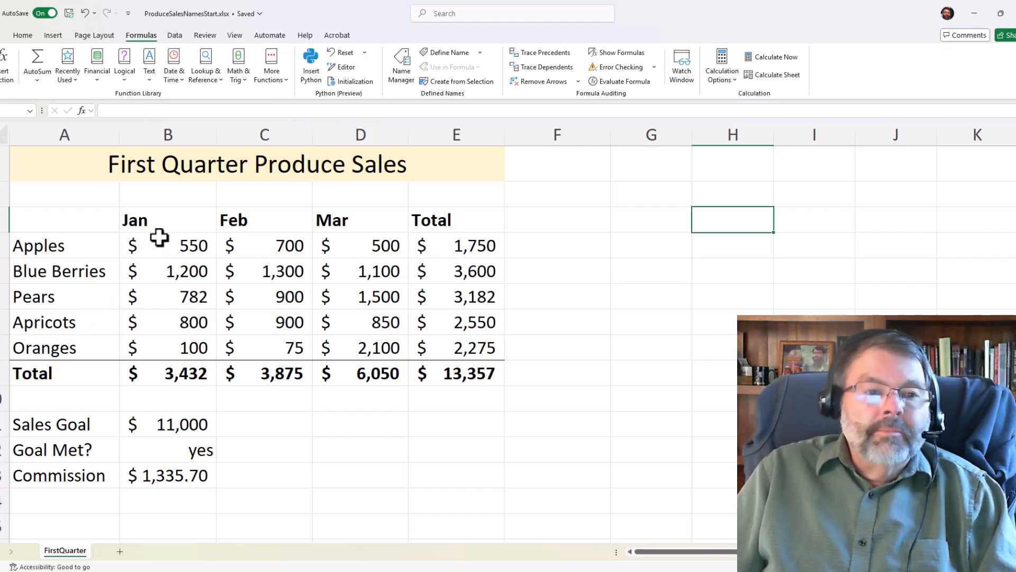
Name the January to March sales cells of the Apples row (B4:D4) "Apples".
click(153, 252)
drag(153, 252, 339, 242)
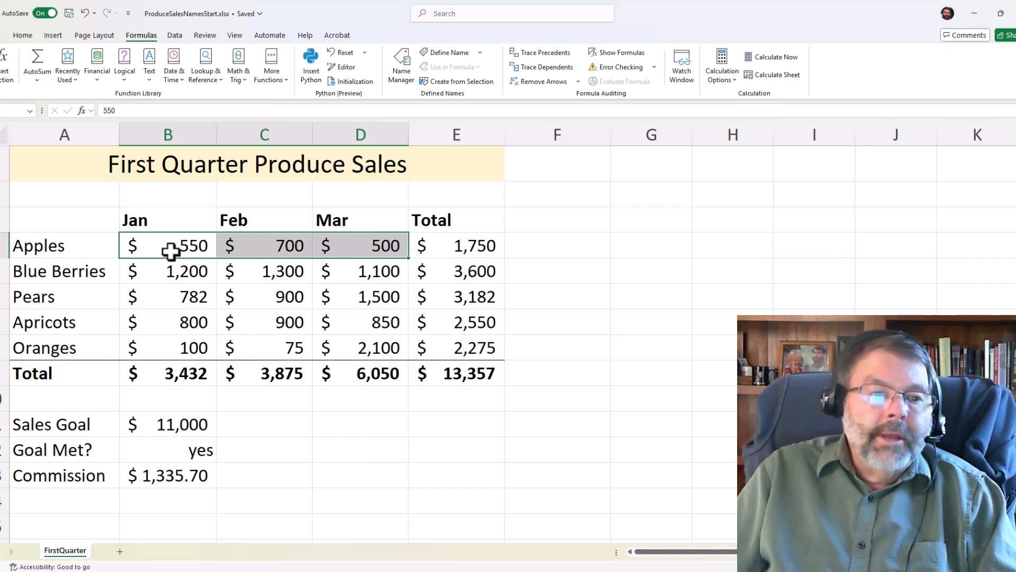
drag(193, 249, 354, 246)
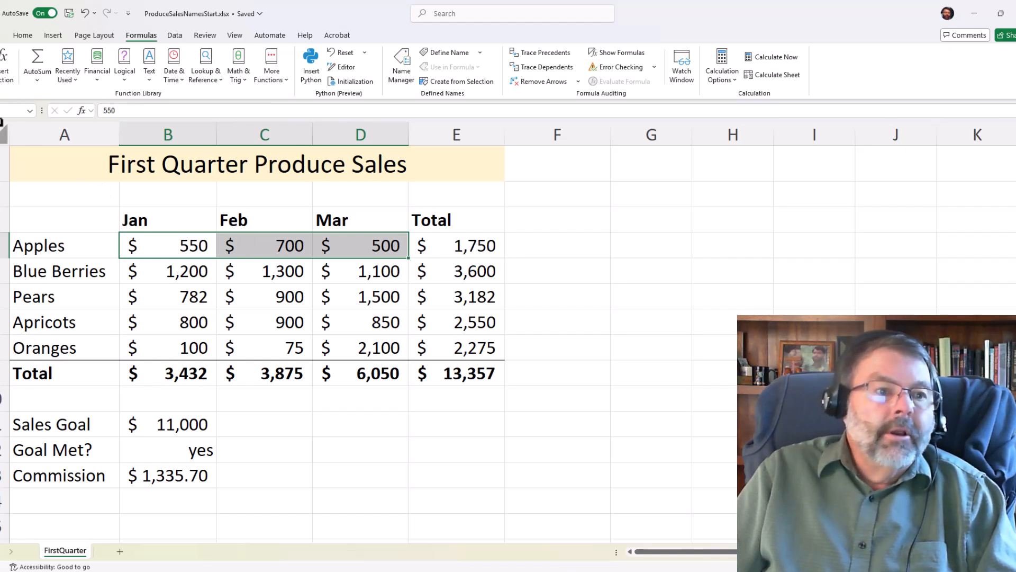
drag(134, 243, 352, 246)
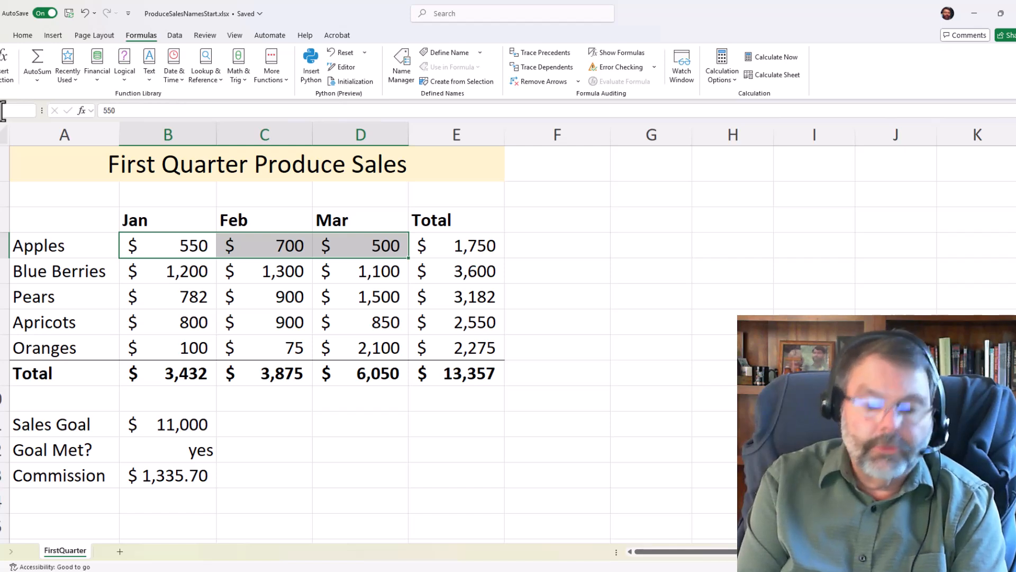
key(Return)
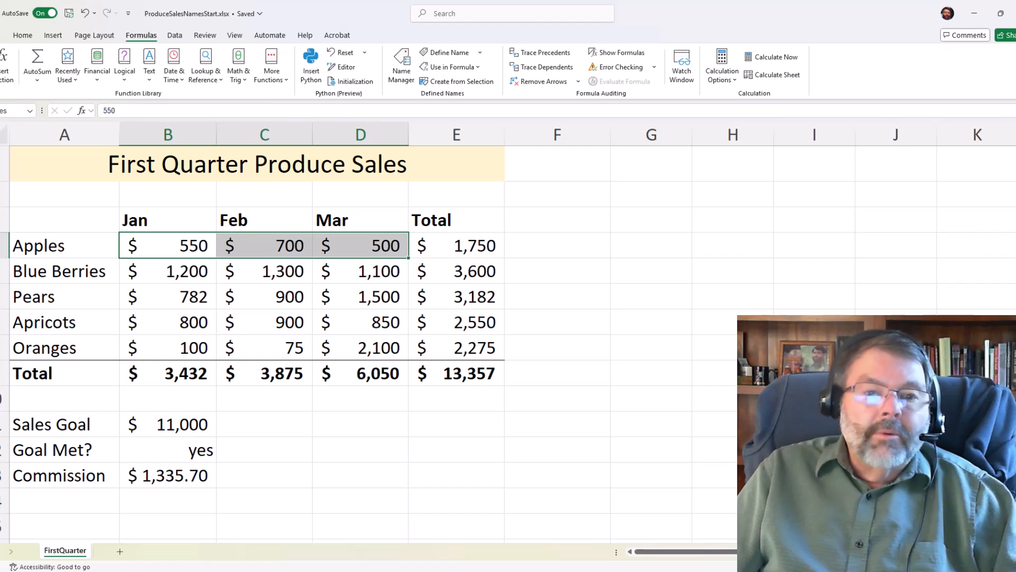
Check the Apples name by reselecting its cells and by jumping to the named range from the Pears cell.
click(754, 424)
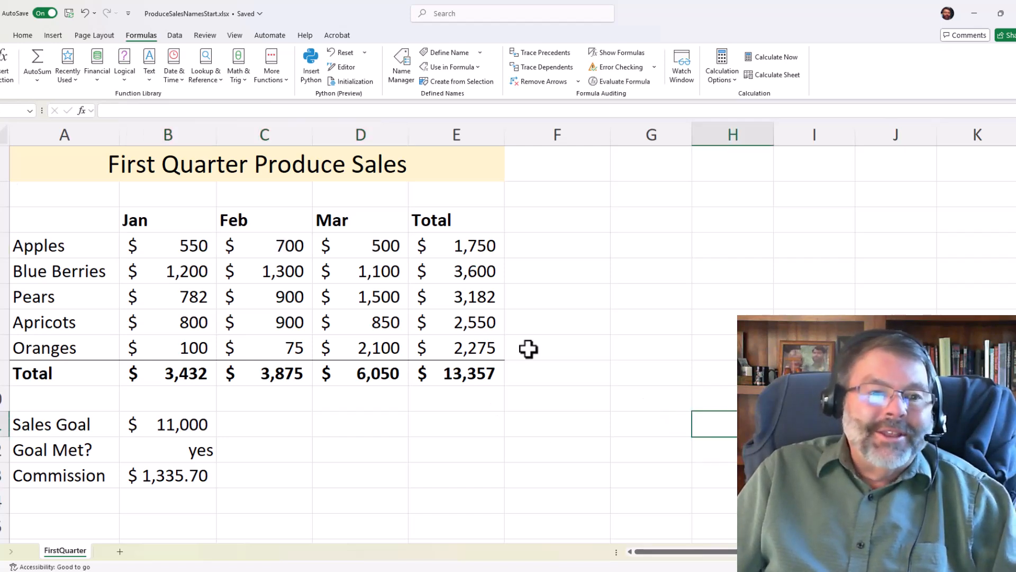
drag(182, 245, 353, 255)
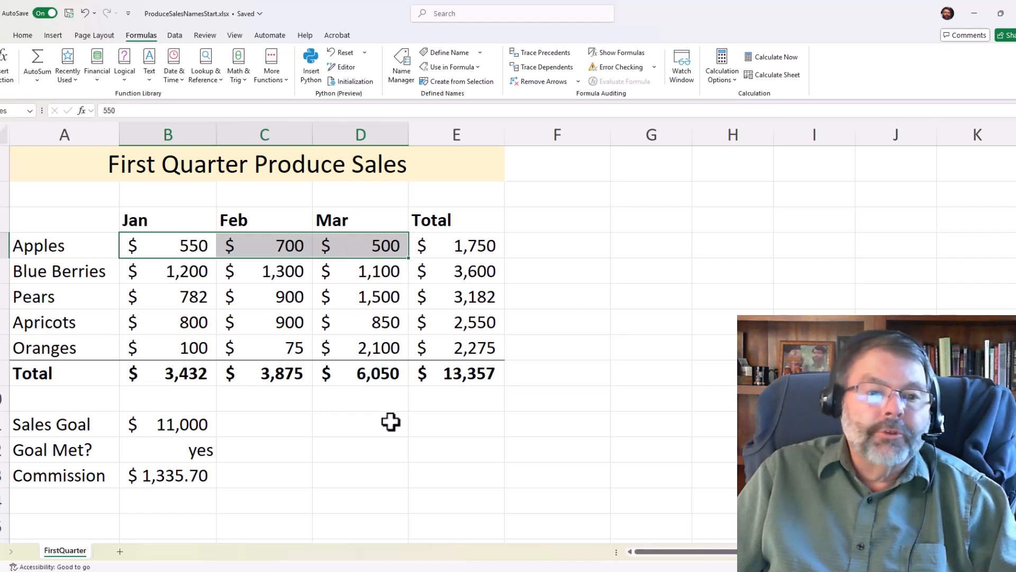
click(664, 376)
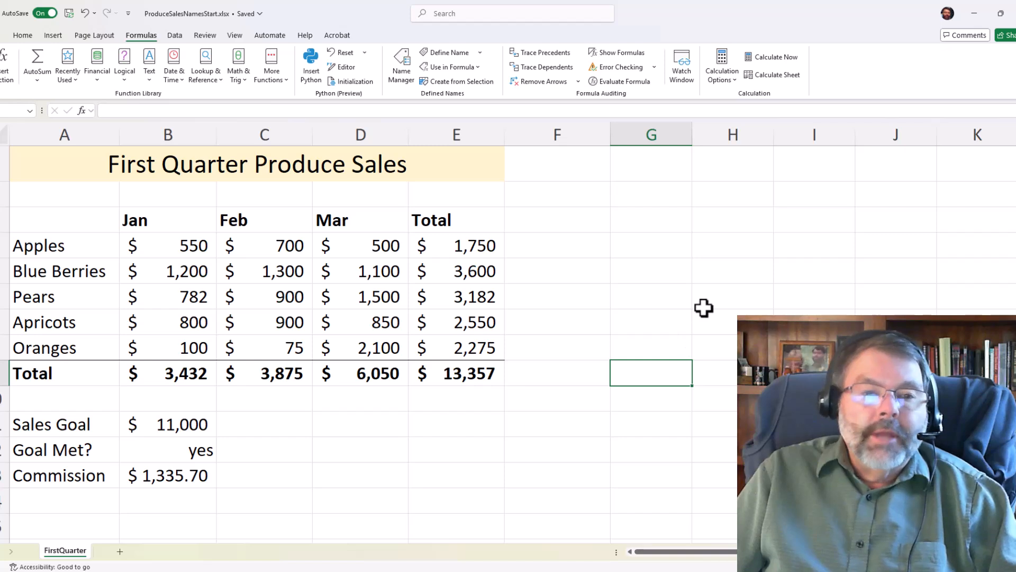
click(23, 109)
click(50, 297)
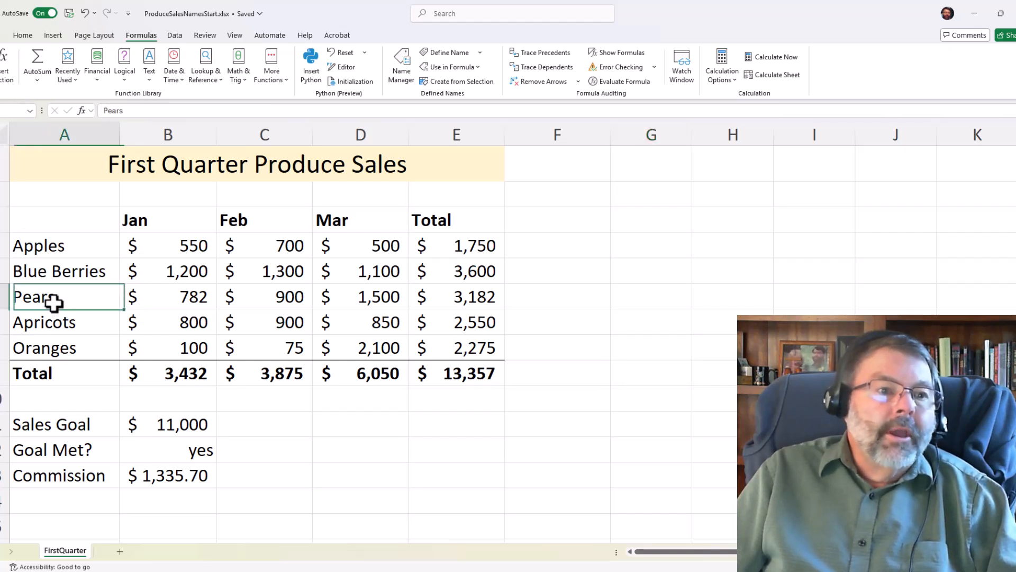
click(29, 110)
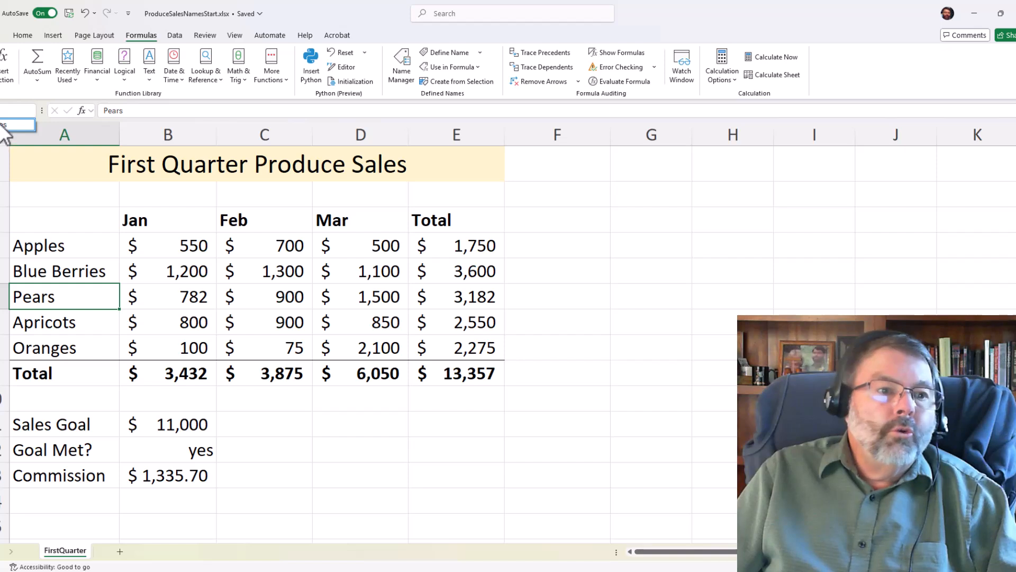
click(11, 125)
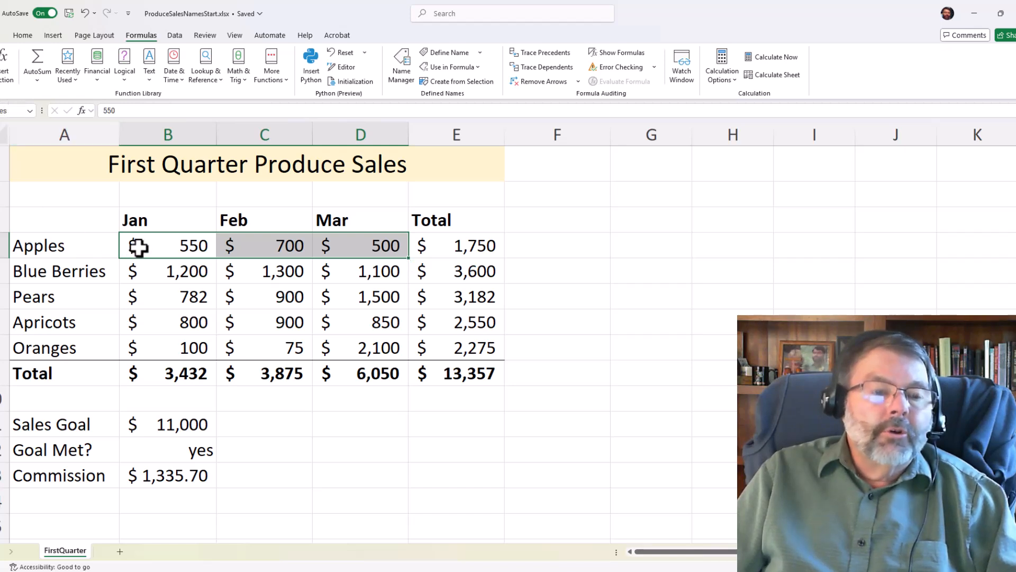
drag(138, 247, 351, 252)
click(304, 366)
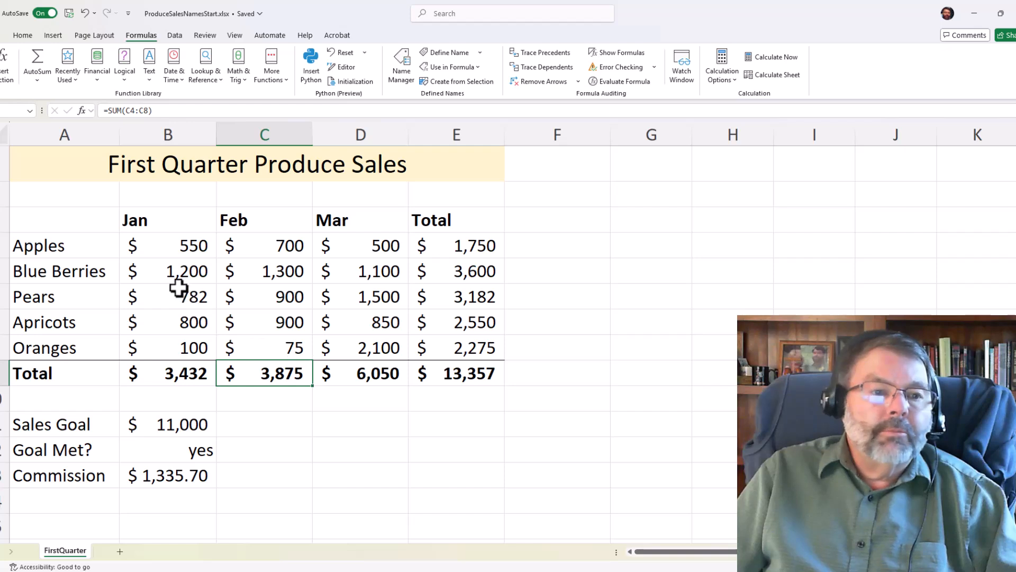
Name the January to March sales cells of the Blue Berries row after its label, using a valid name without a space.
drag(142, 270, 349, 271)
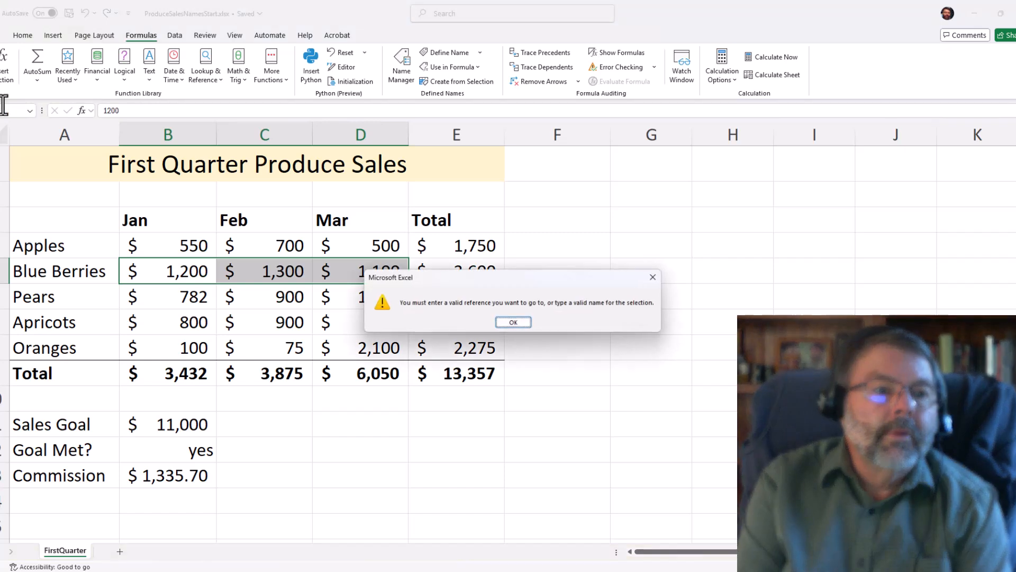
key(Return)
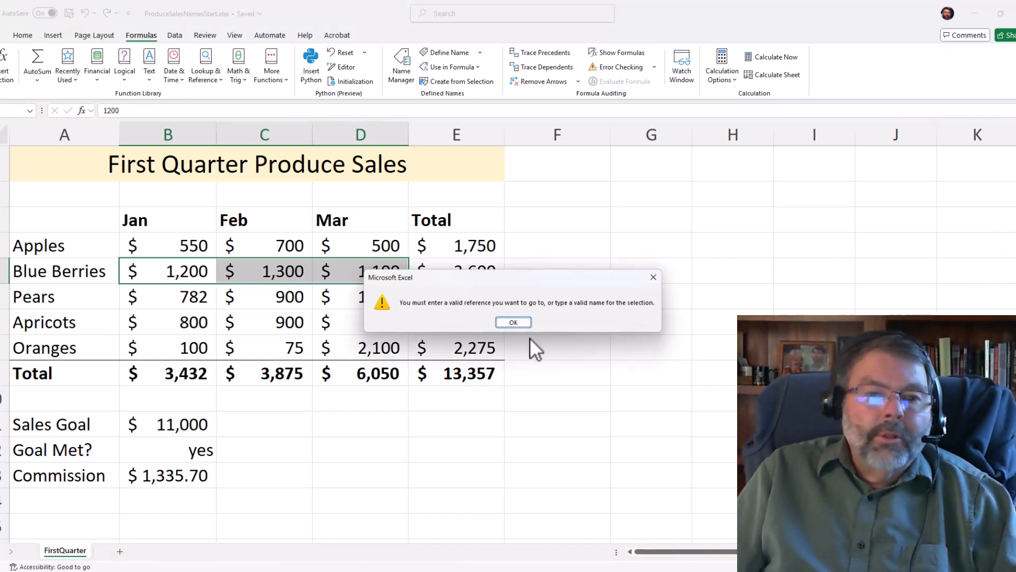
click(520, 322)
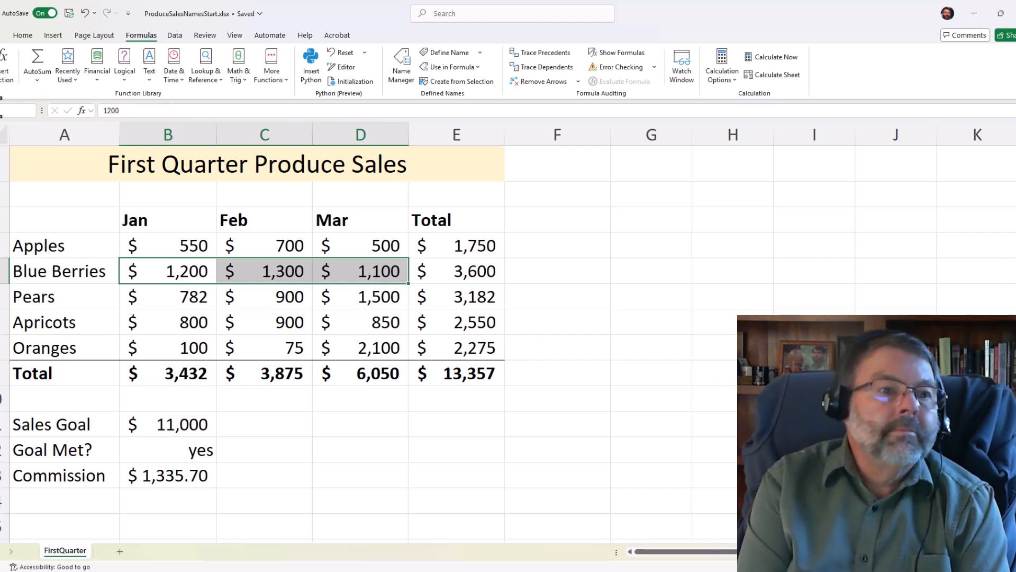
key(Return)
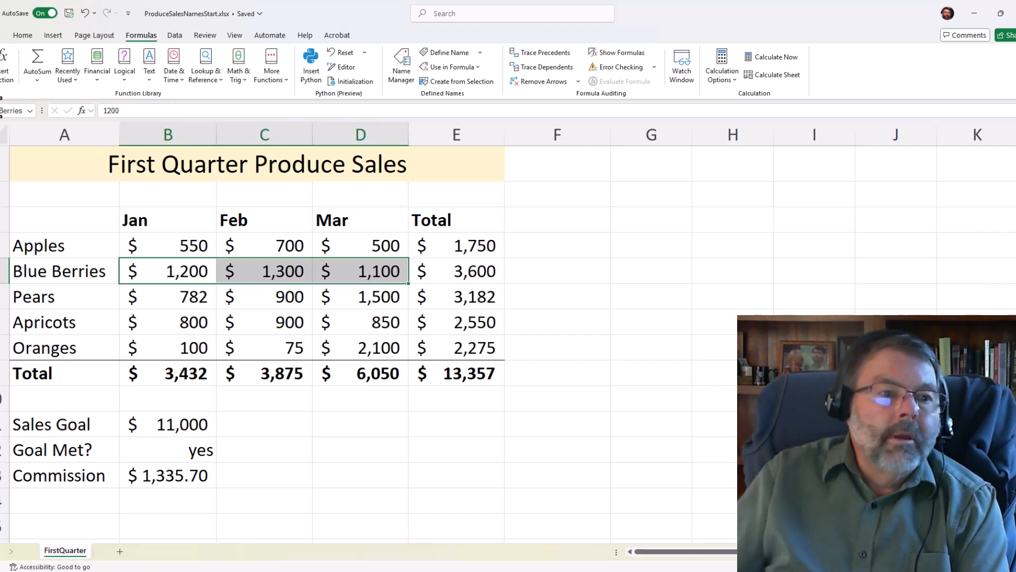
Name the January to March sales cells of the Pears row "Pears".
drag(173, 299, 401, 292)
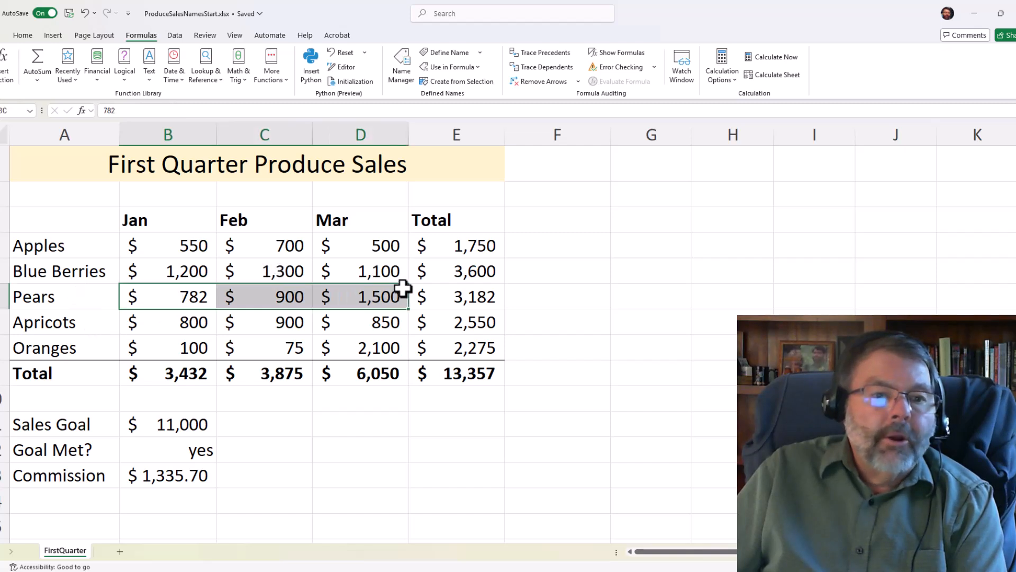
click(0, 112)
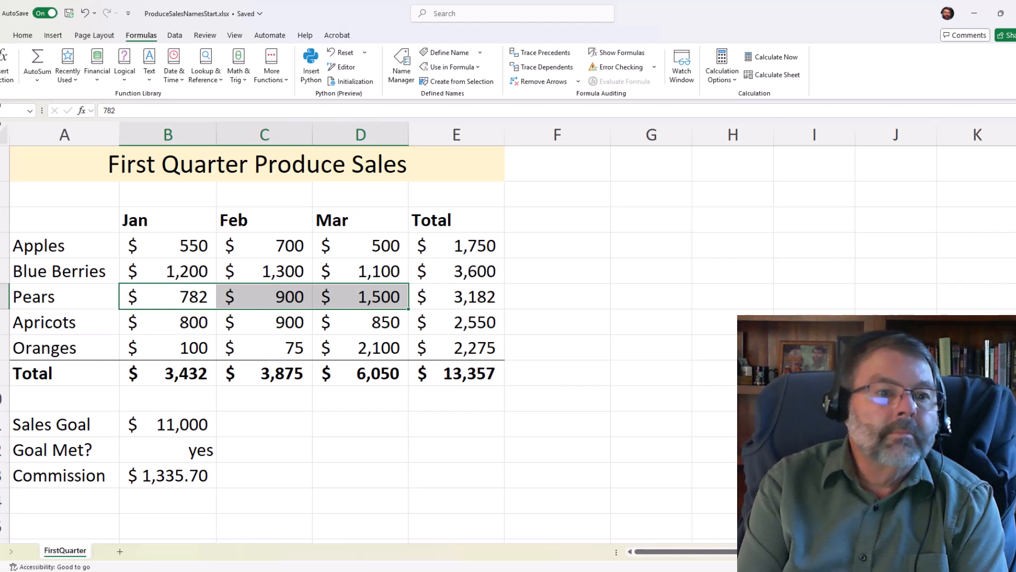
text(Pears)
key(Return)
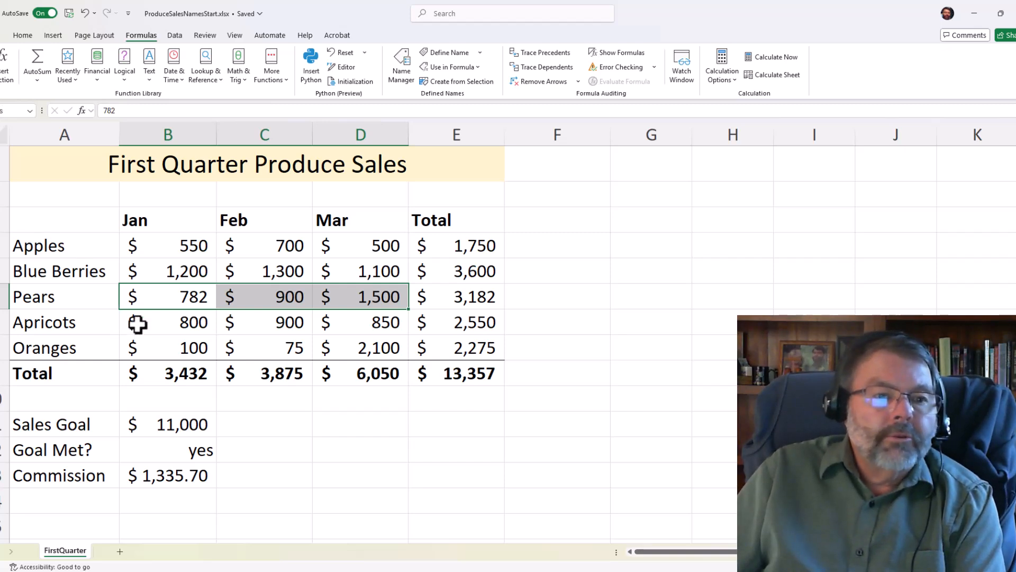
Name the January to March sales cells "Apricots" for the Apricots row and "Oranges" for the Oranges row.
drag(138, 323, 376, 324)
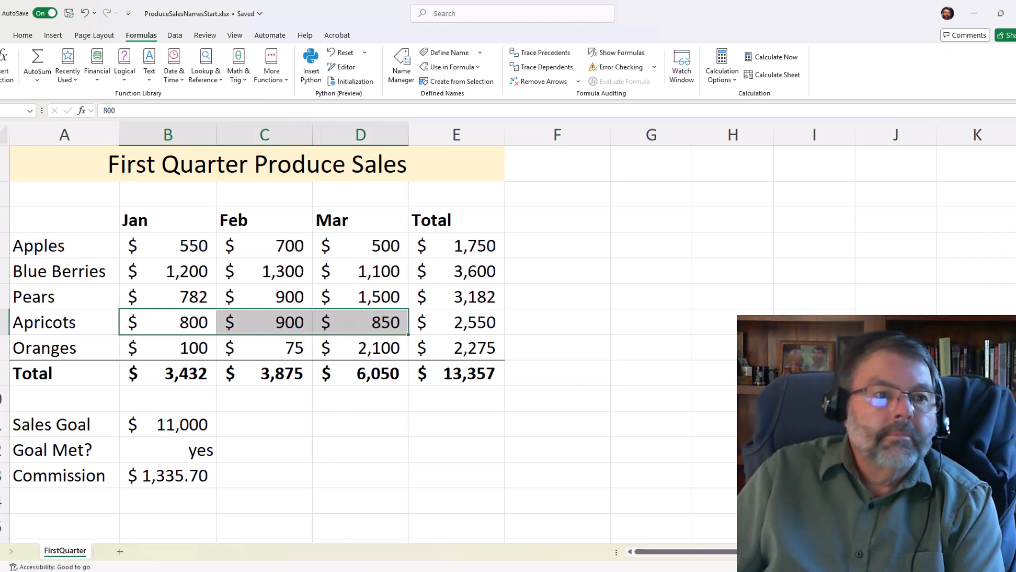
click(8, 111)
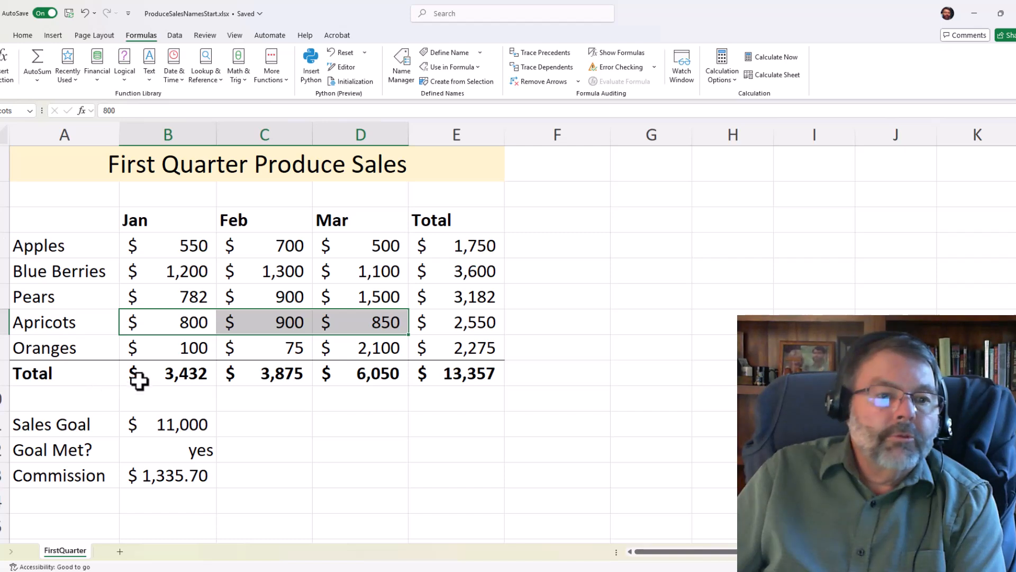
drag(162, 352, 356, 350)
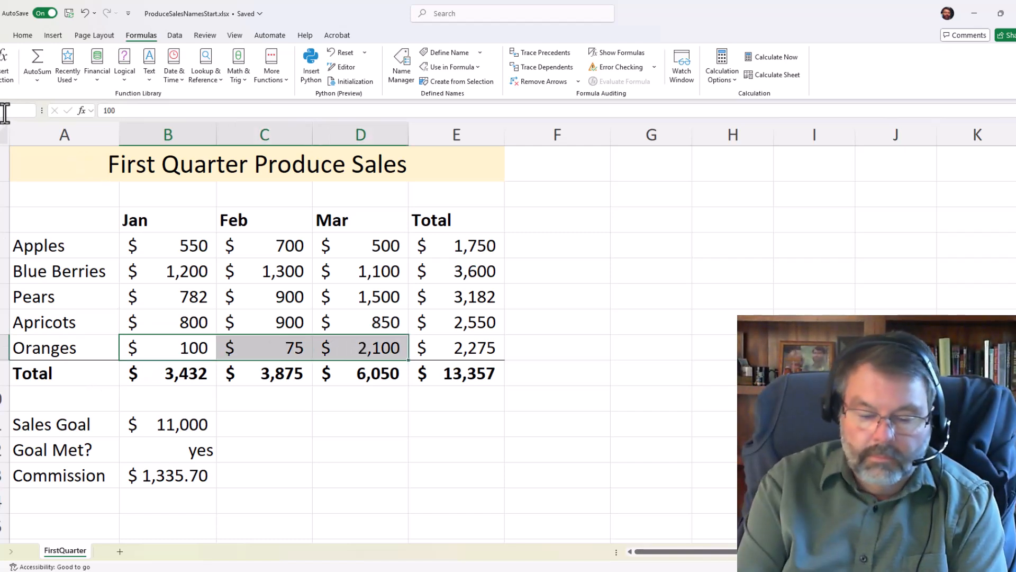
text(Oranges)
key(Return)
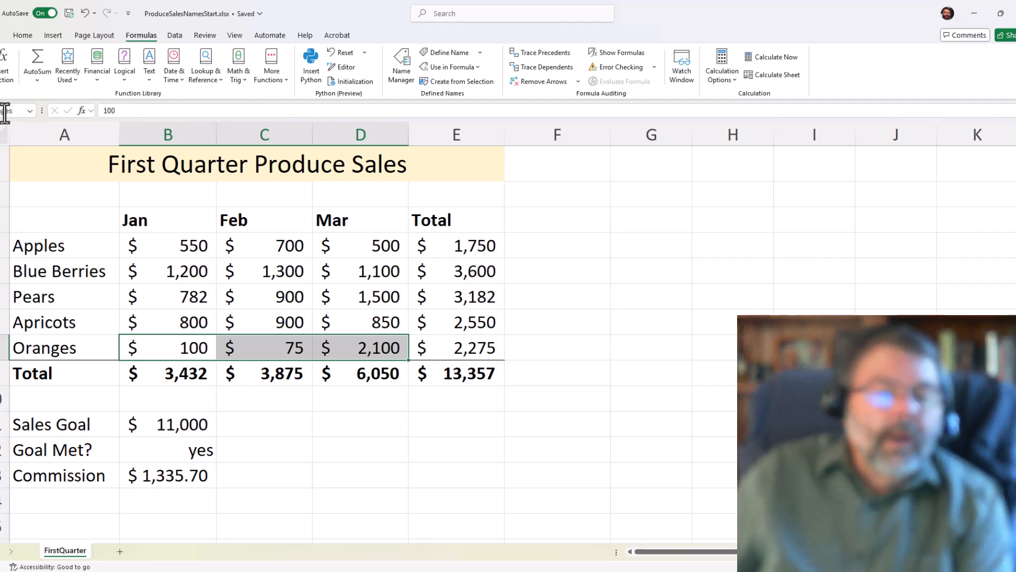
Name the grand total cell E9 "Quarter1Total" and check the list of defined names.
click(477, 373)
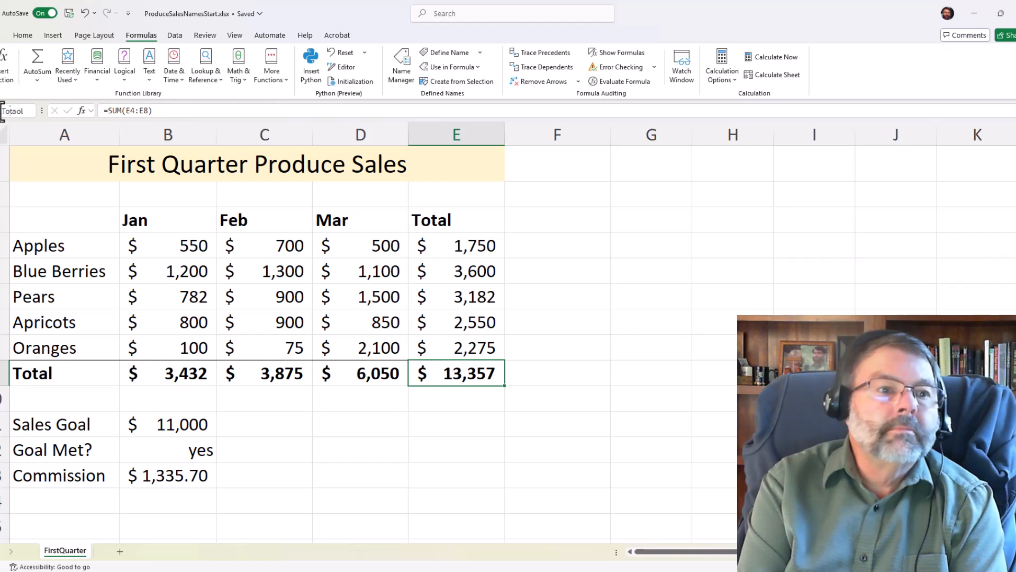
text(l)
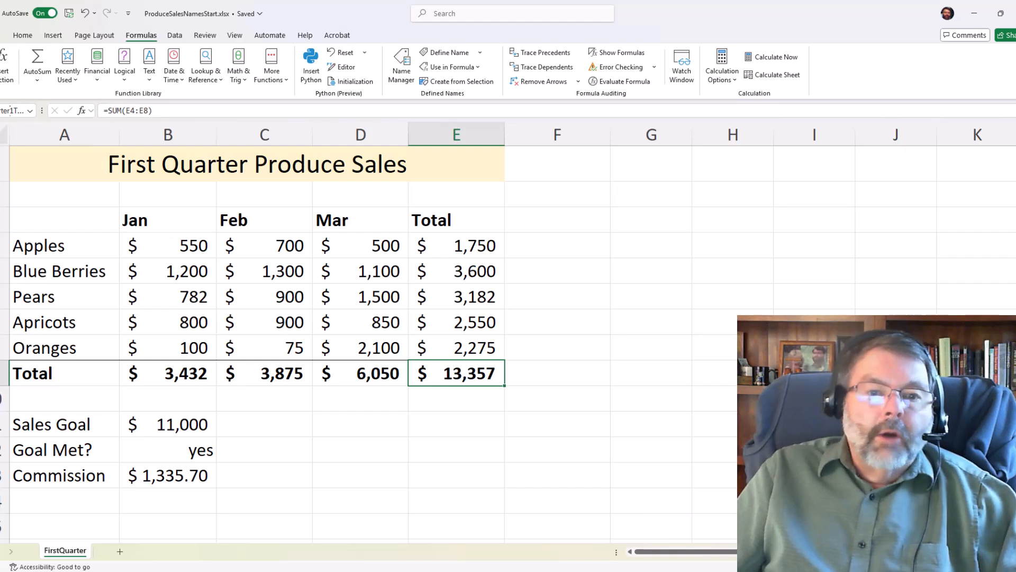
key(Return)
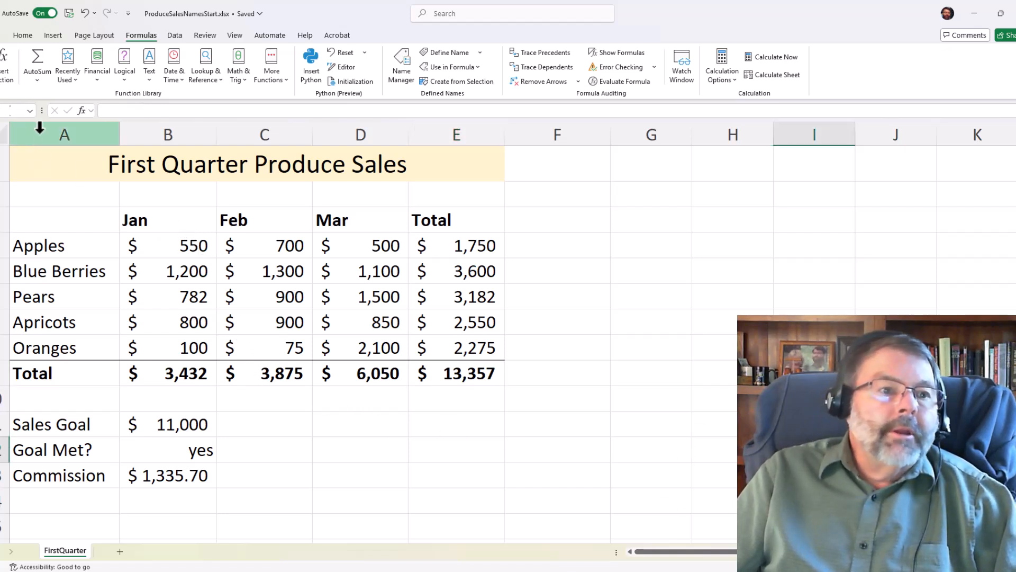
click(30, 108)
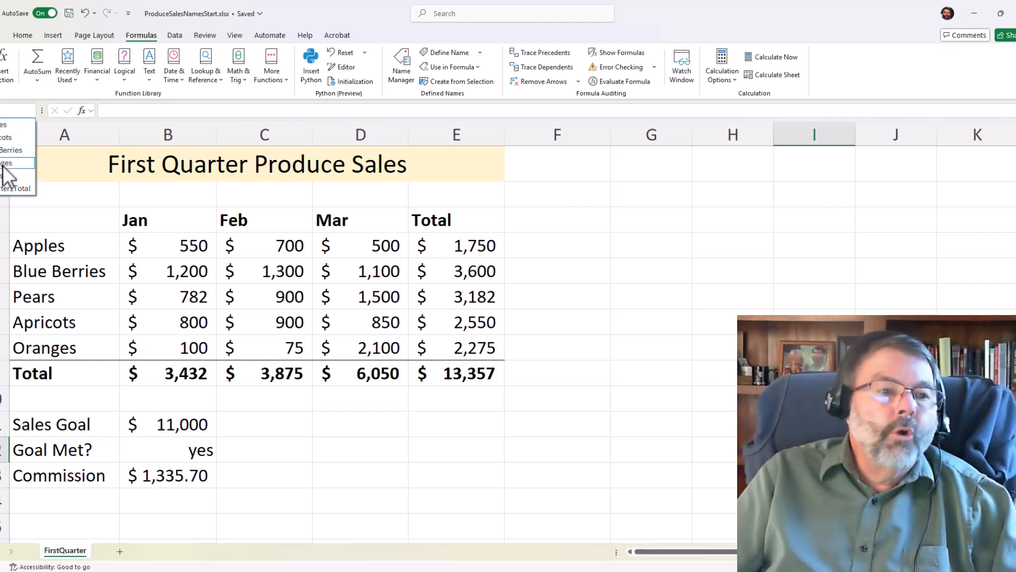
click(358, 411)
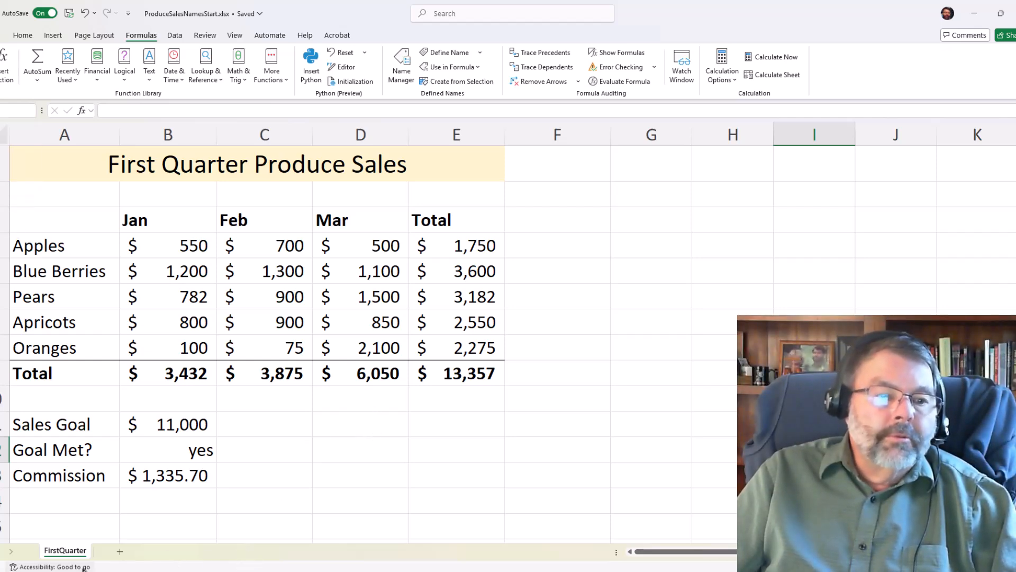
Add a new worksheet and set its zoom magnification to 200%.
click(118, 552)
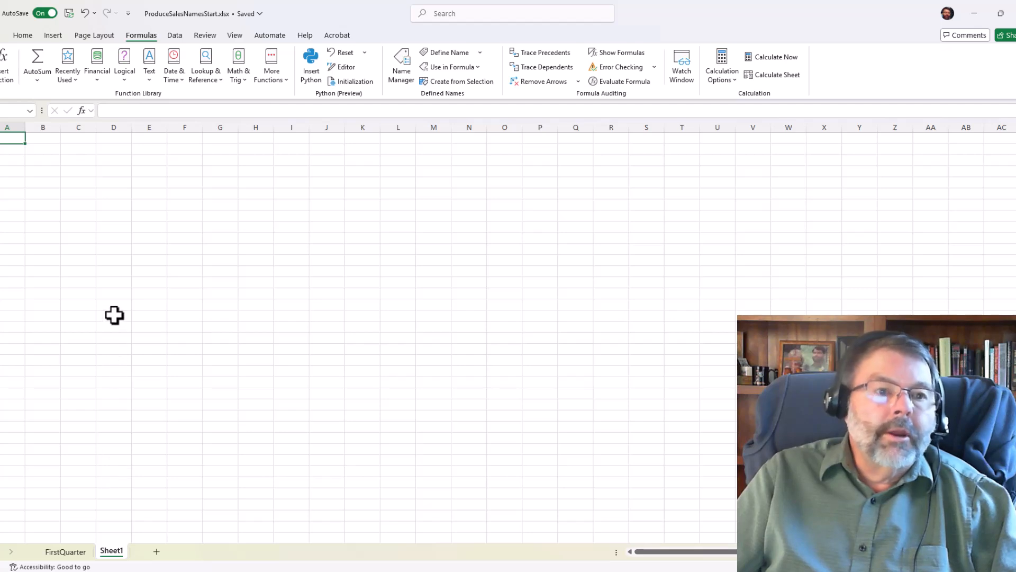
click(234, 35)
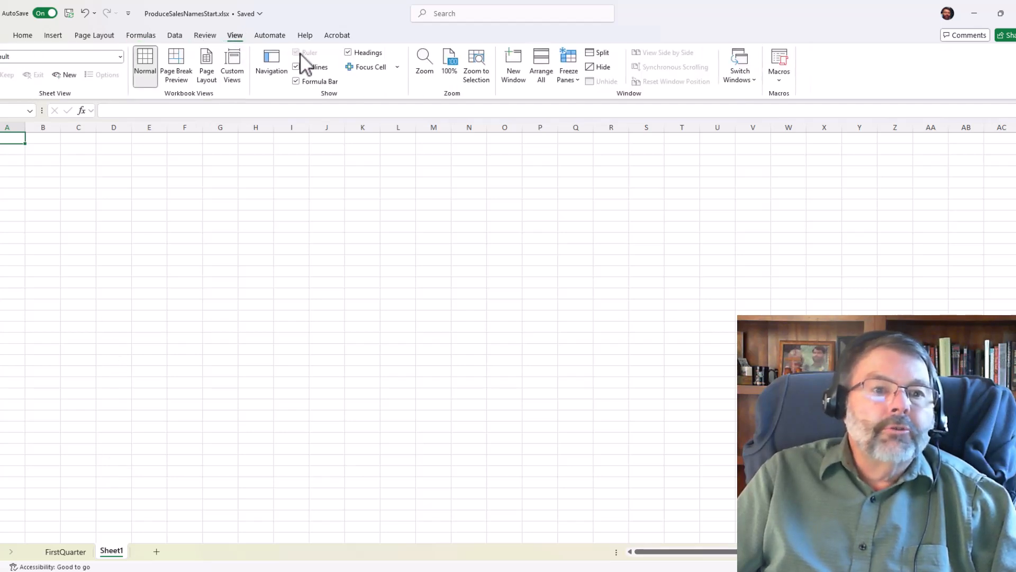
click(423, 63)
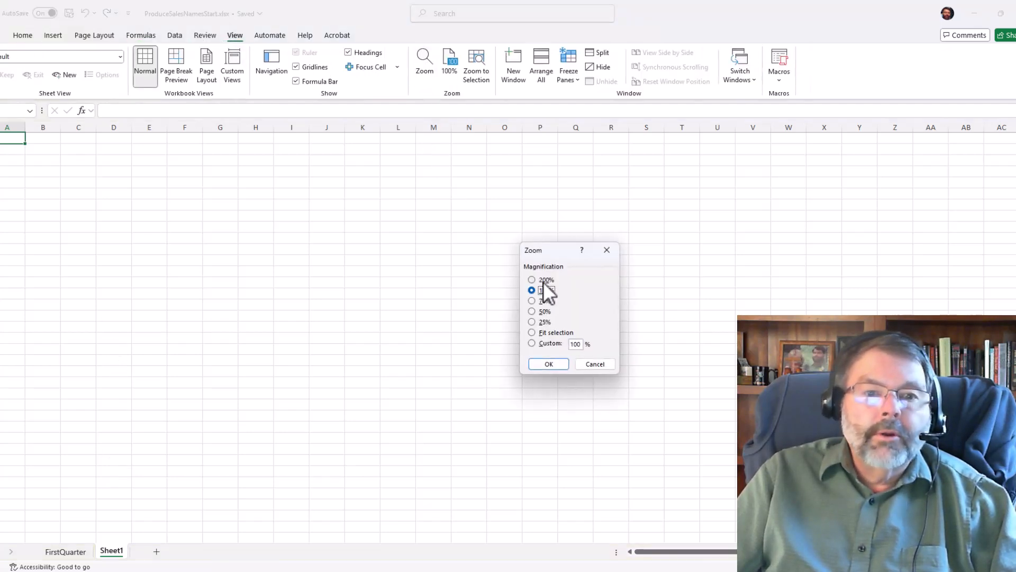
click(546, 365)
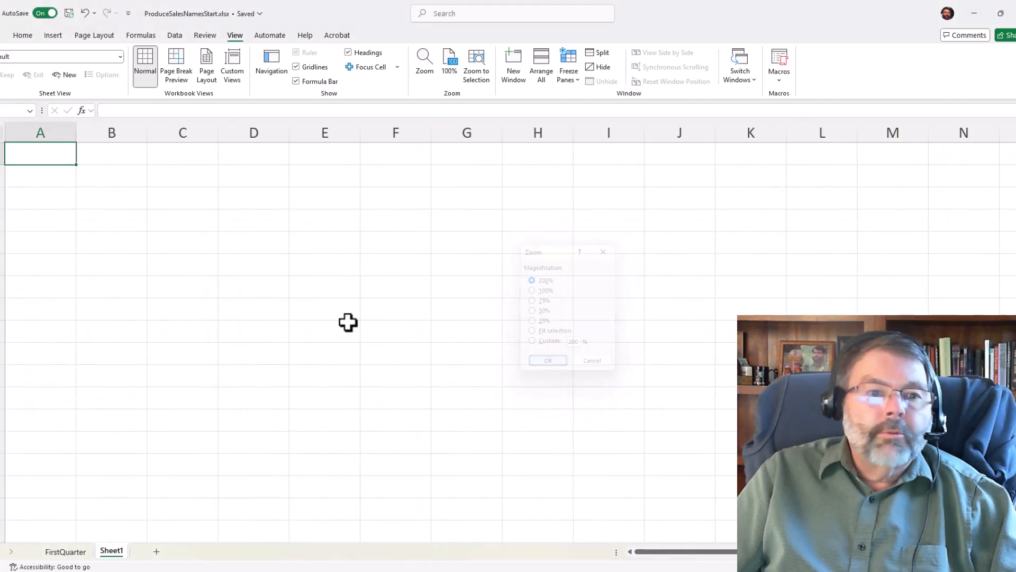
From the new sheet, jump to the Oranges named range through the list of defined names.
click(125, 222)
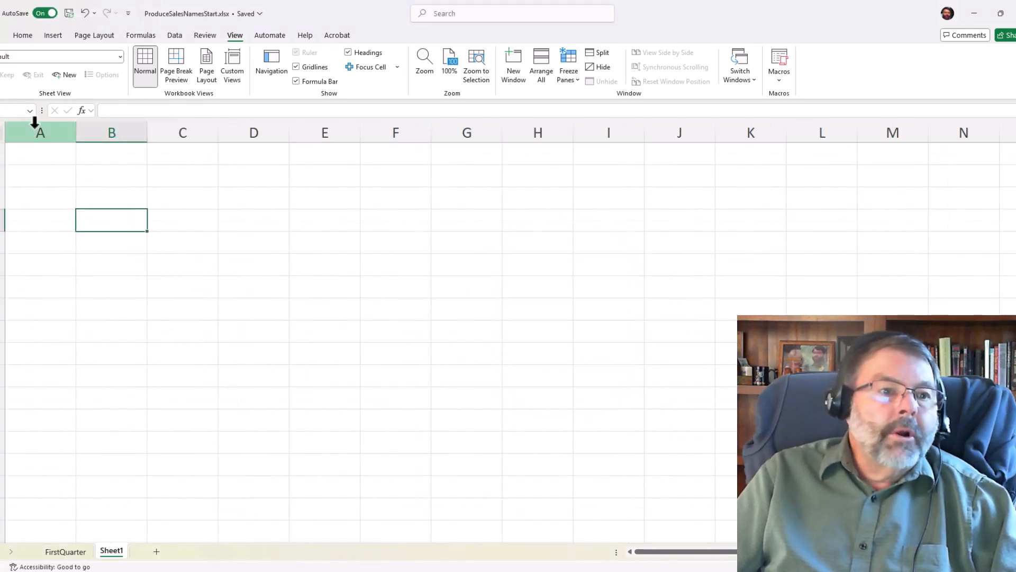
click(29, 111)
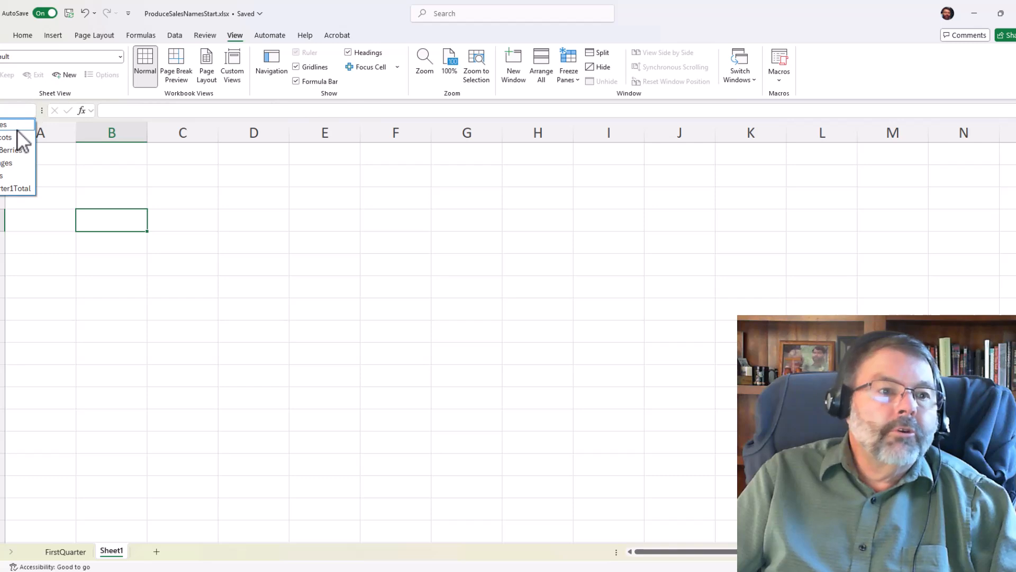
click(7, 165)
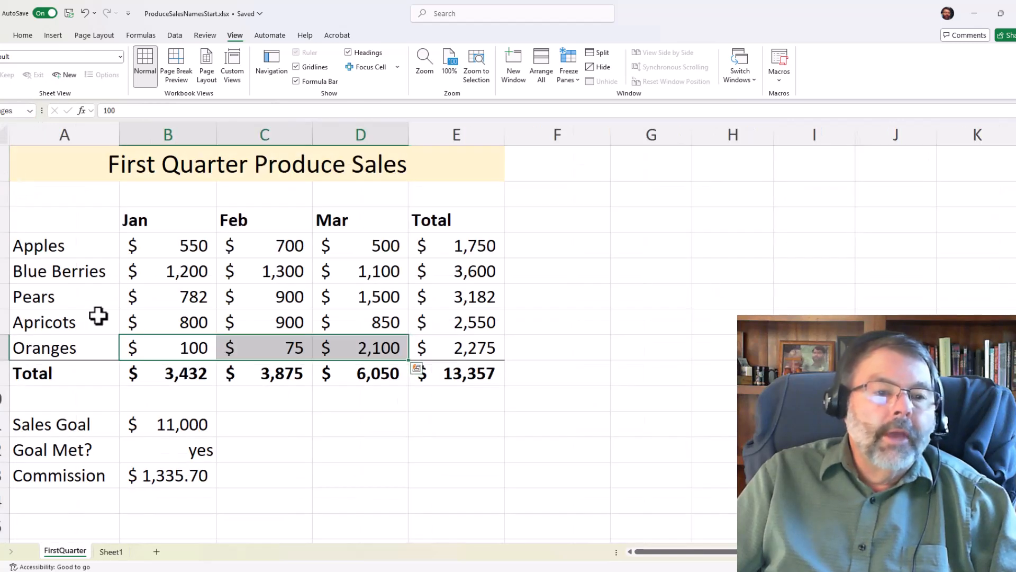
Rename the Sheet1 worksheet "Summary", and switch to the FirstQuarter sheet and back.
click(118, 551)
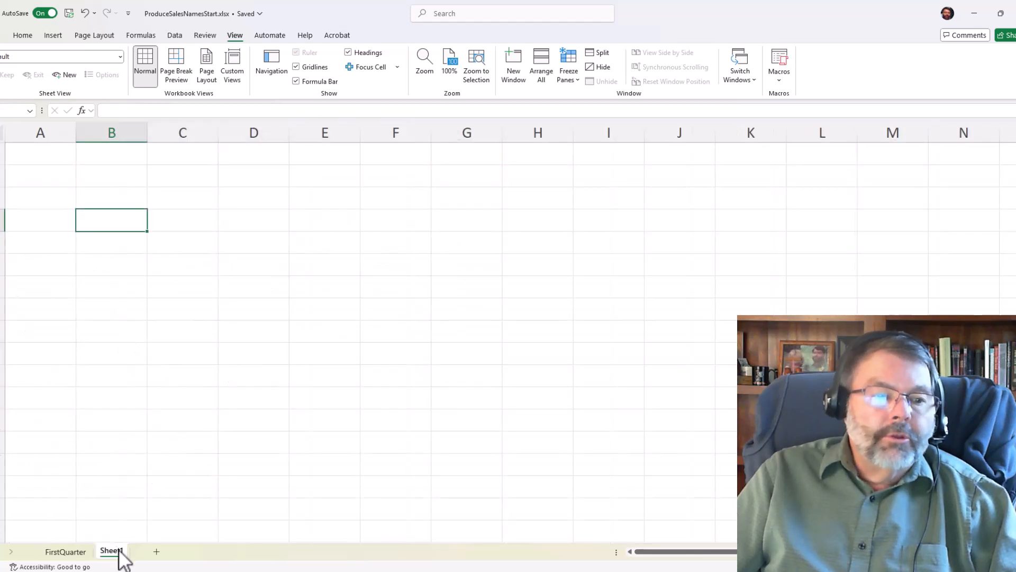
double_click(112, 551)
text(Su)
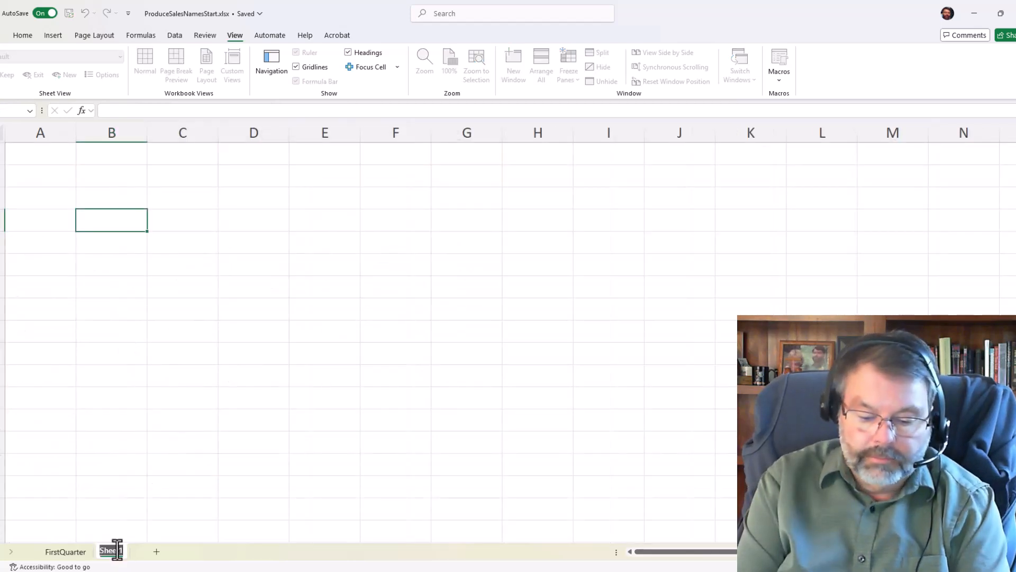
text(mmary)
key(Return)
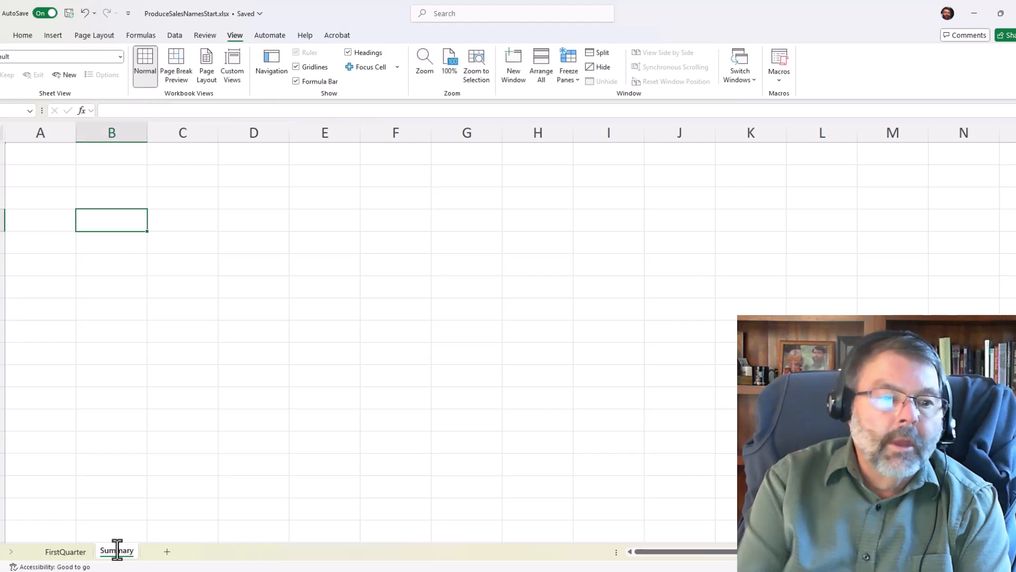
click(75, 547)
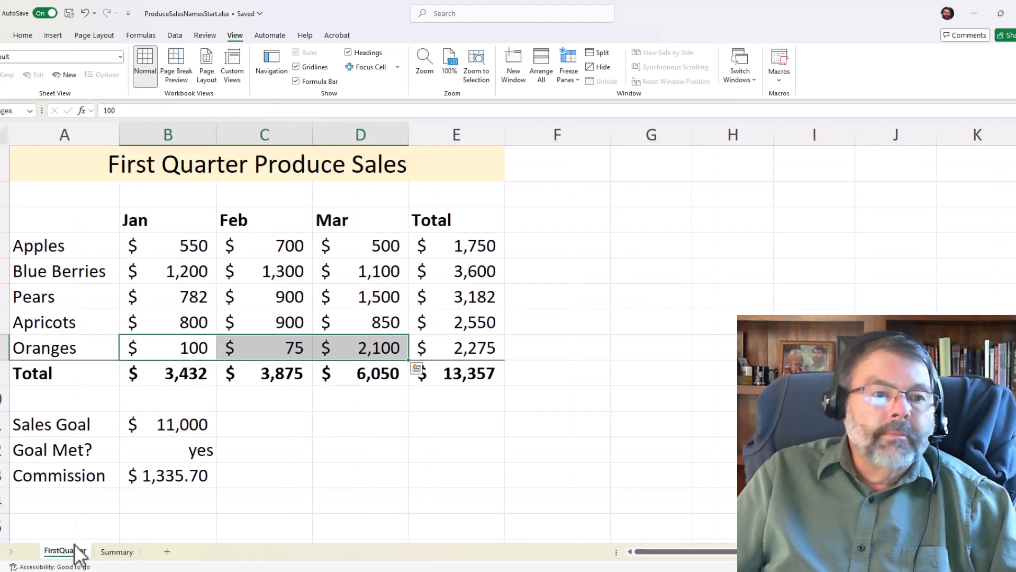
click(117, 552)
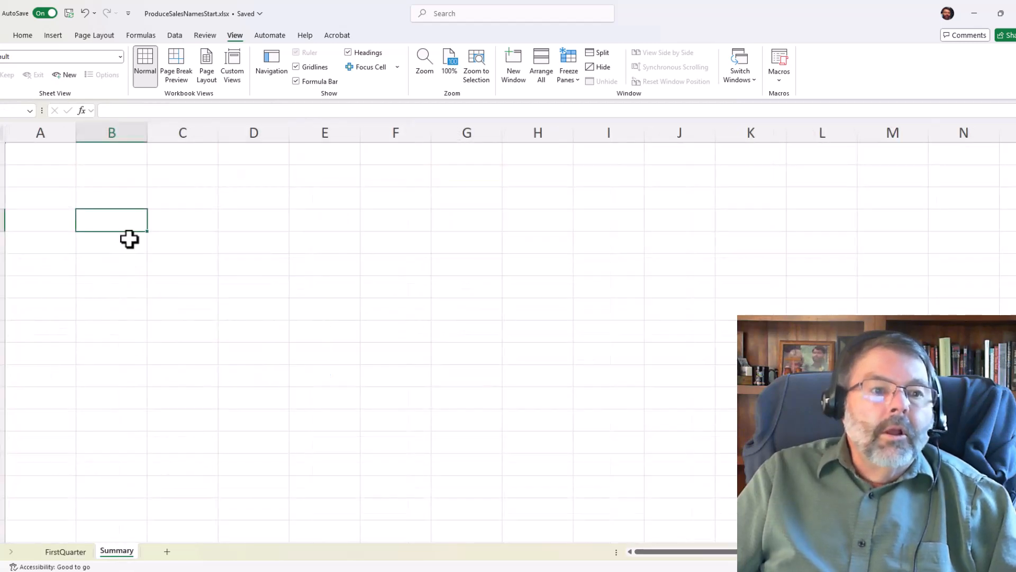
Enter the column headings Item, Sum, Average, Min and Max in cells A3 to E3 of the Summary sheet.
click(119, 198)
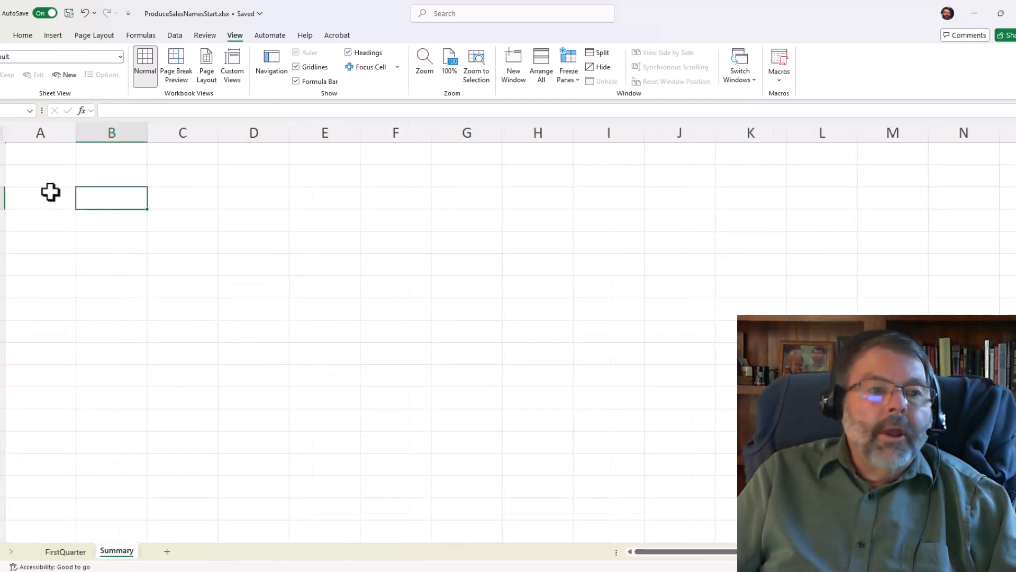
click(47, 196)
text(Item)
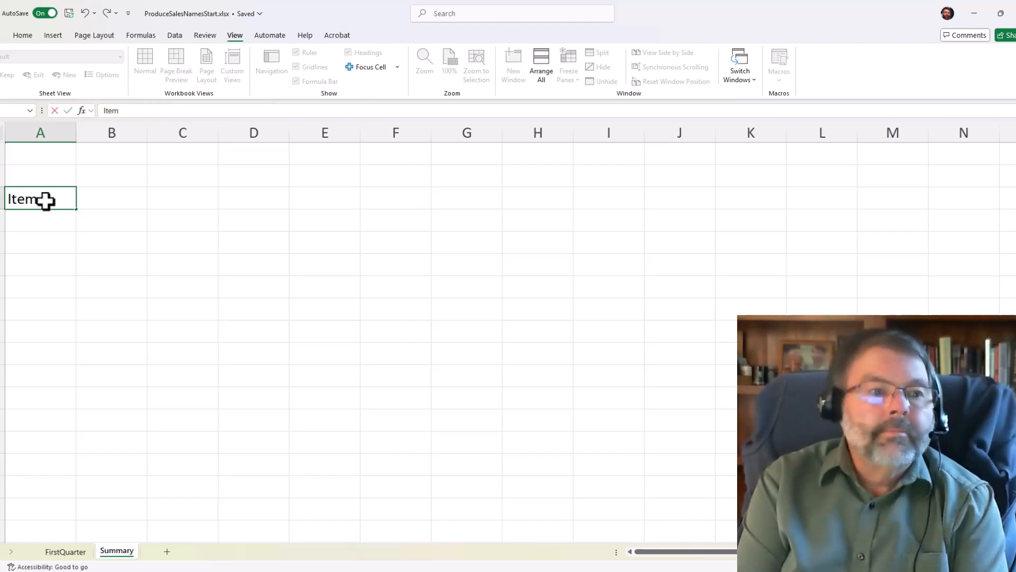
key(Tab)
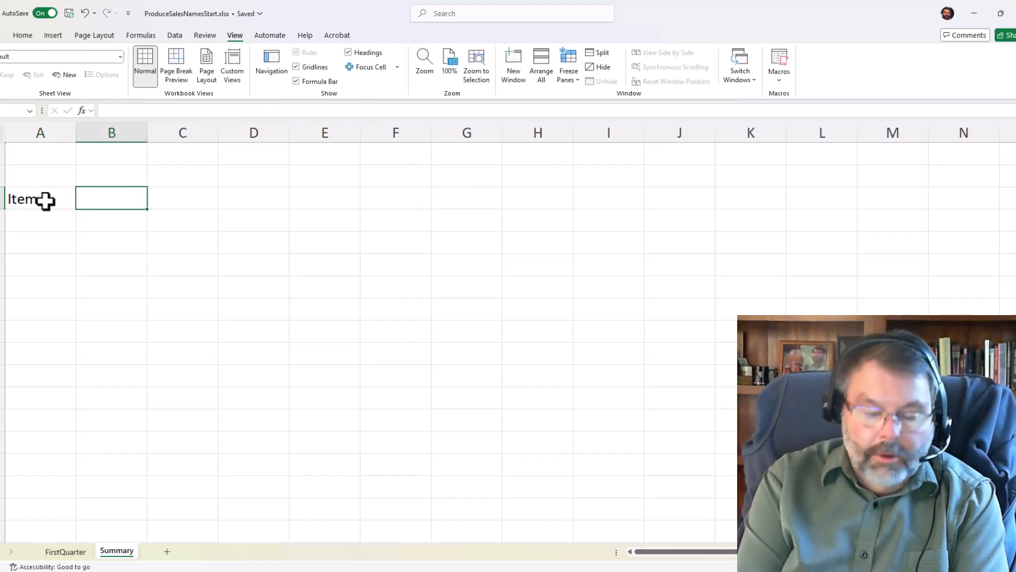
text(Sum)
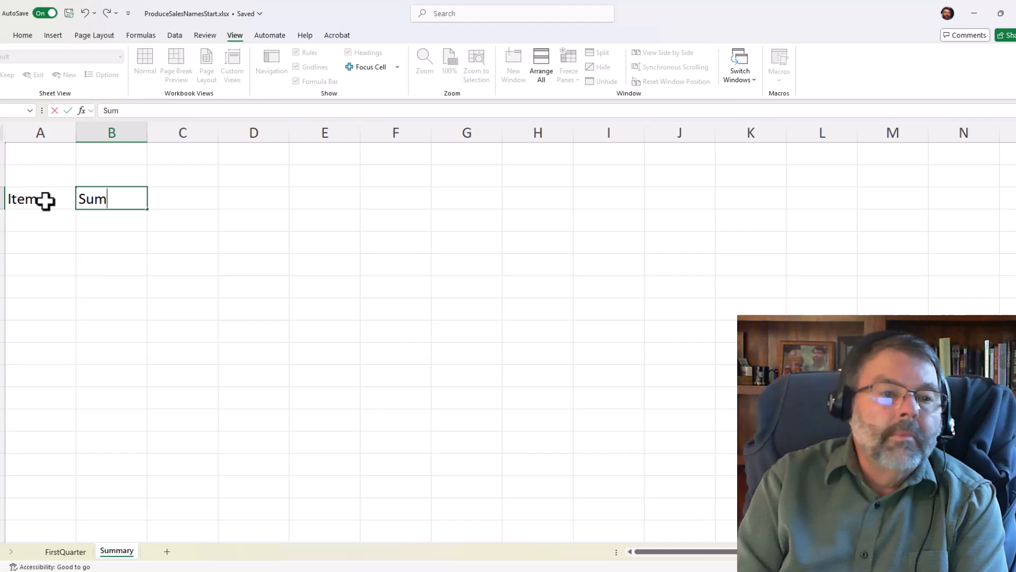
key(Tab)
text(A)
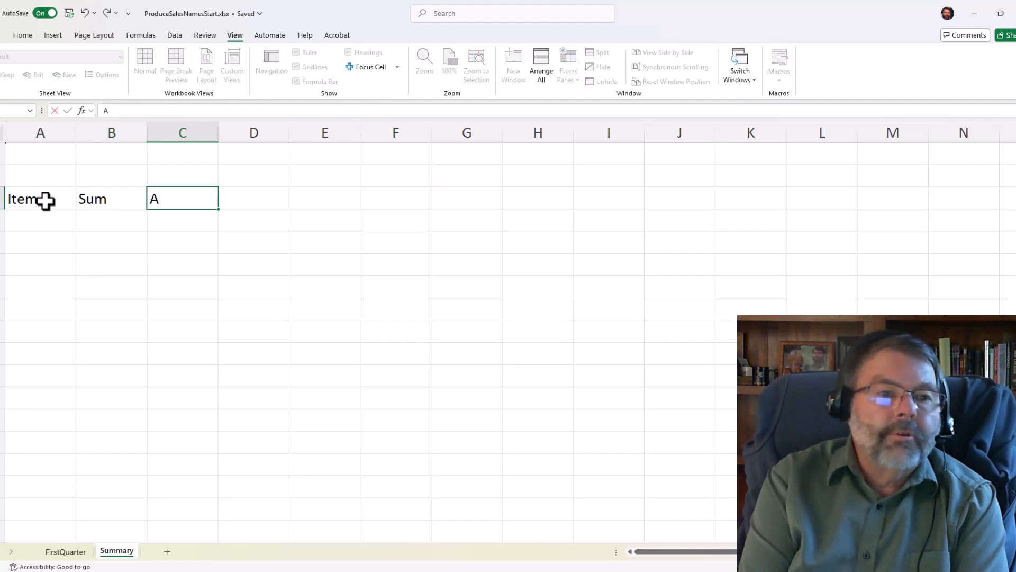
text(verage)
key(Tab)
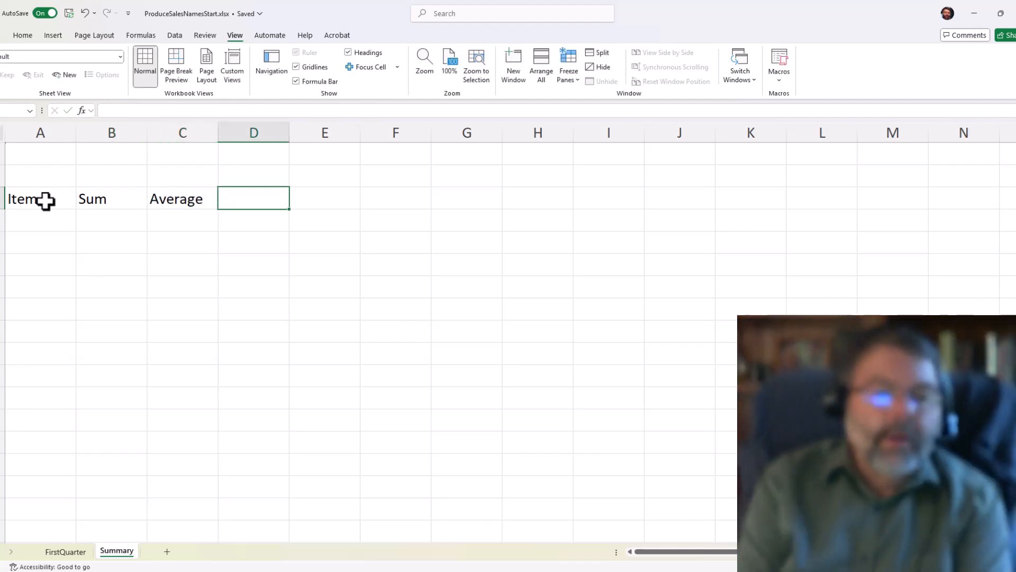
text(Min)
key(Tab)
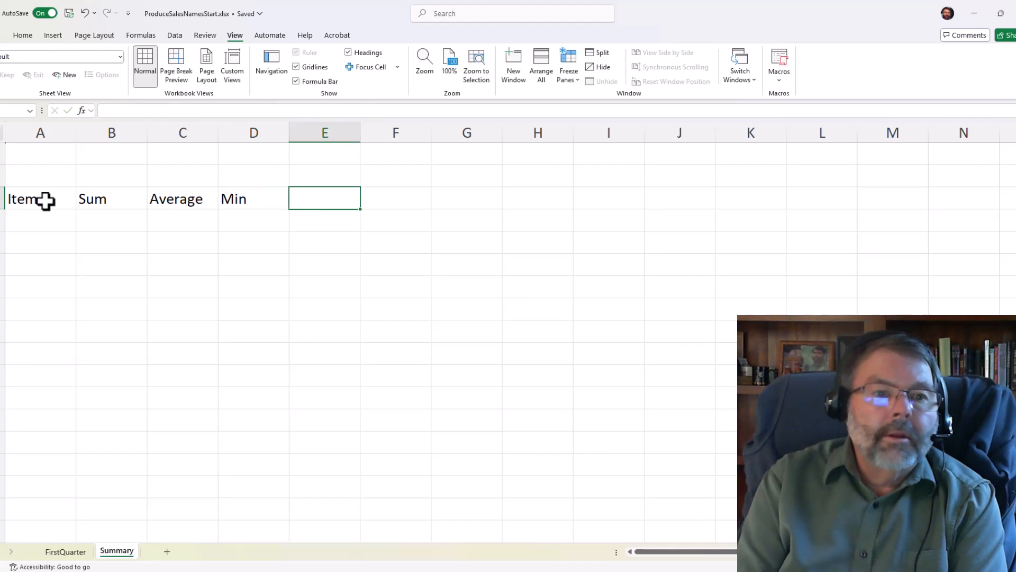
text(Max)
key(Return)
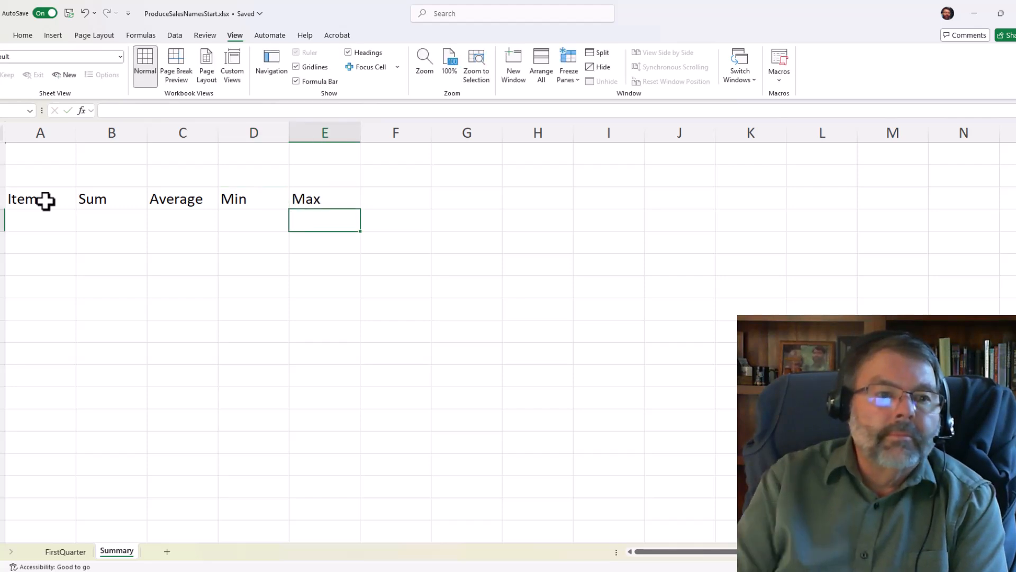
Enter the row label "Apples" in cell A4, below the Item heading.
key(Left)
key(Left)
key(Left)
key(Left)
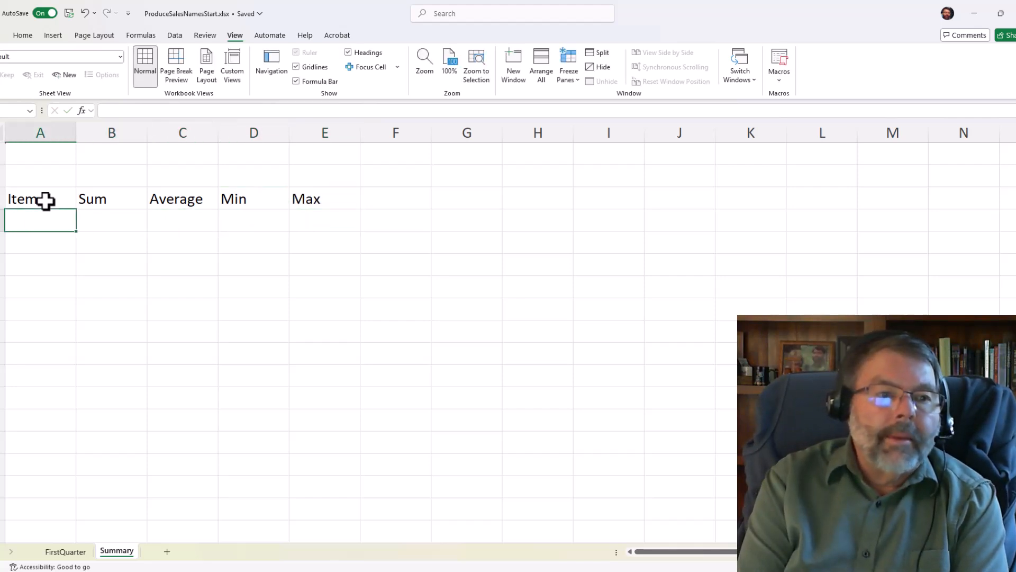
text(Apples)
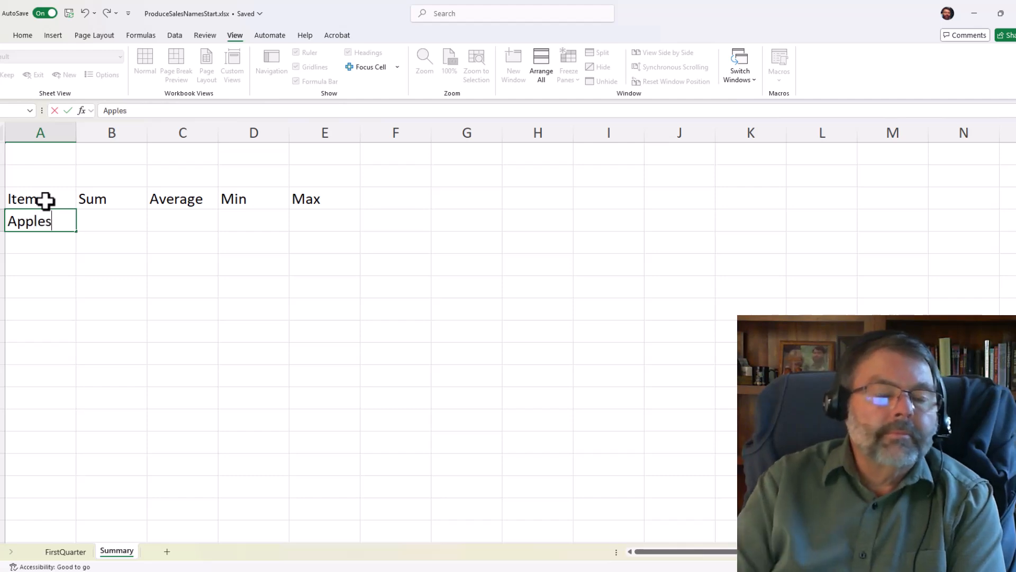
key(Tab)
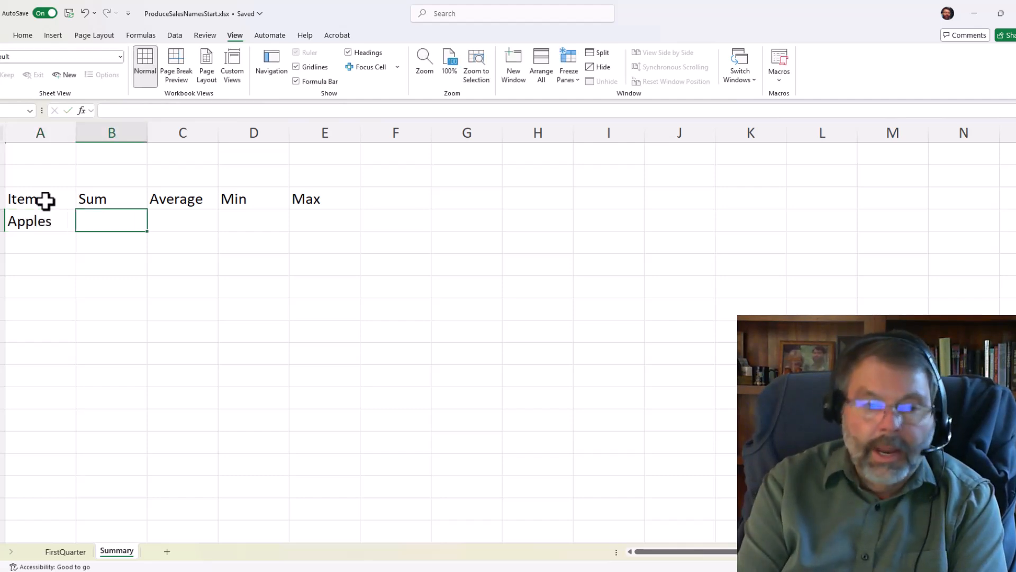
Total the Apples named range under the Sum heading in B4 with the formula =sum(Apples).
text(=)
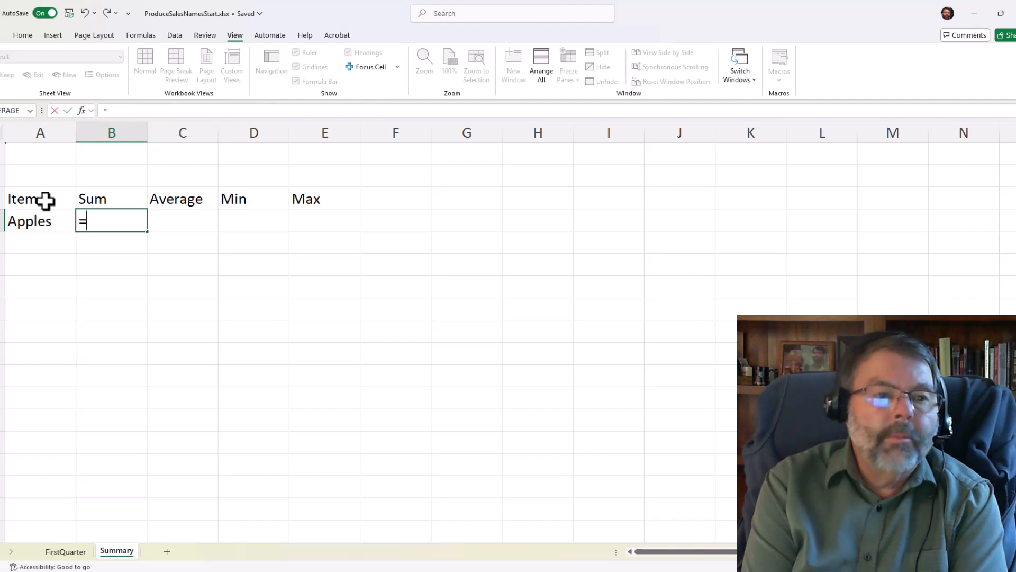
text(sum()
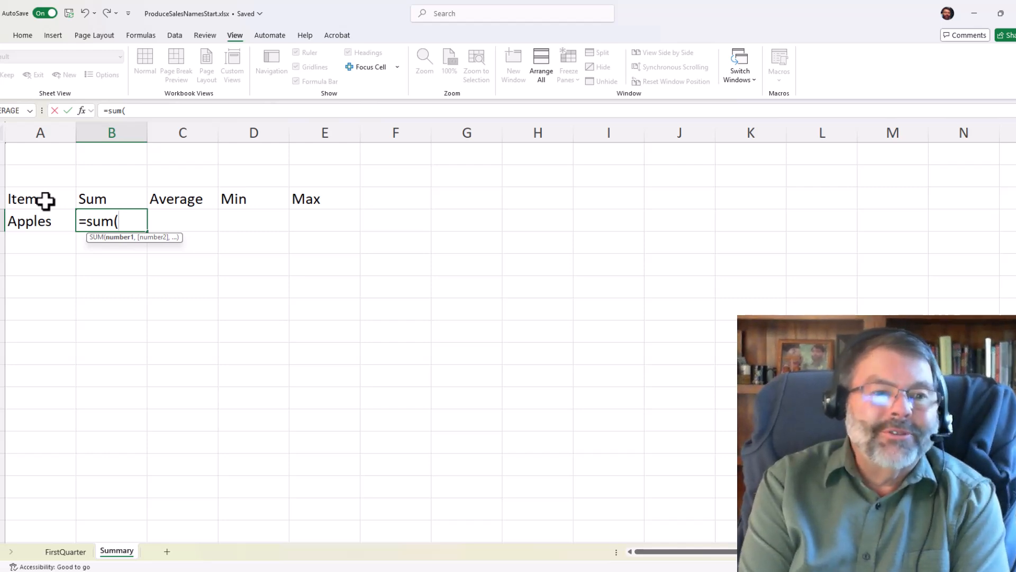
text(Appl)
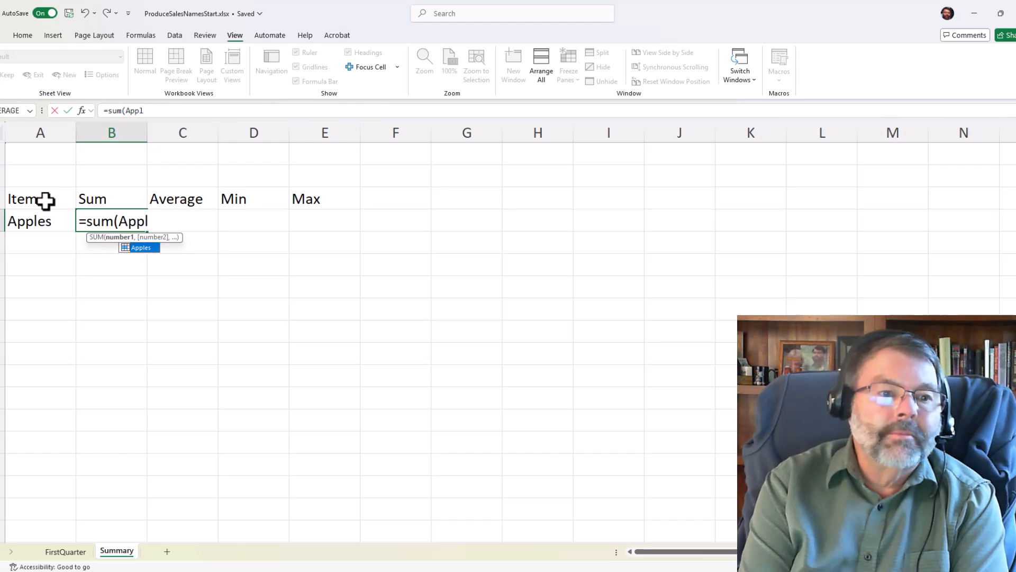
text(es))
key(Return)
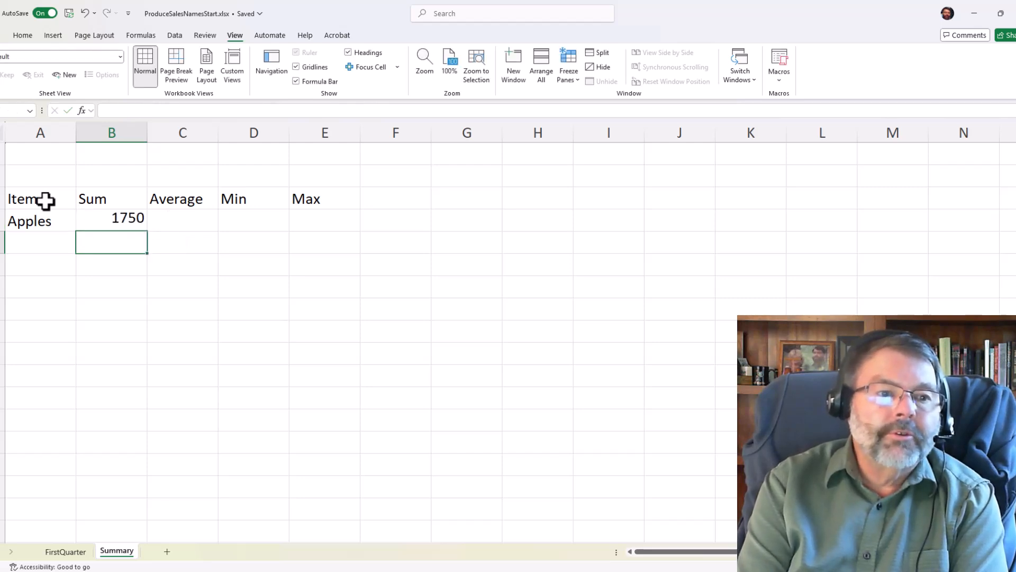
Calculate the average of the Apples named range in C4 with the AVERAGE function.
key(Up)
key(Right)
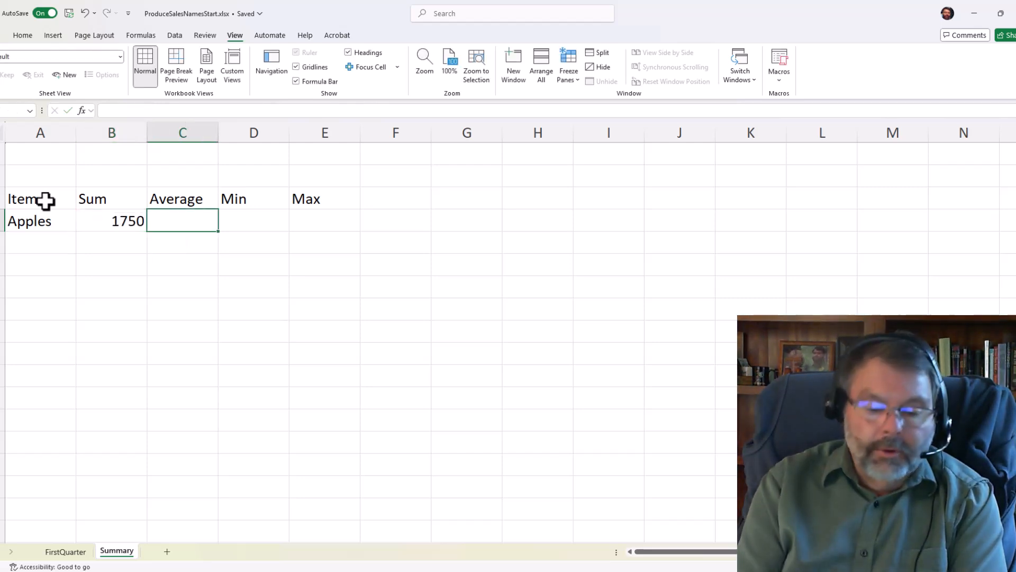
text(=av)
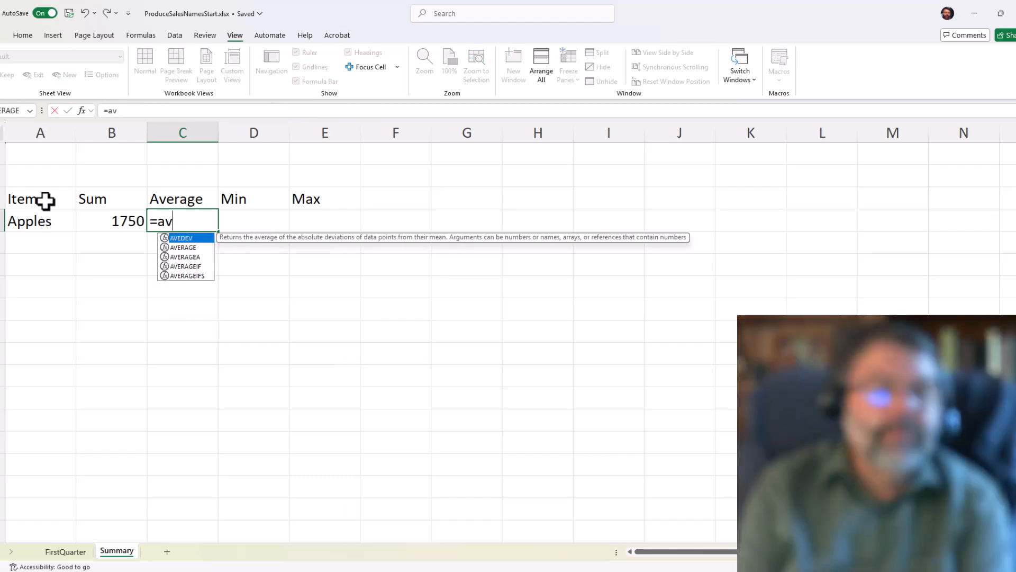
text(erage(Apples)
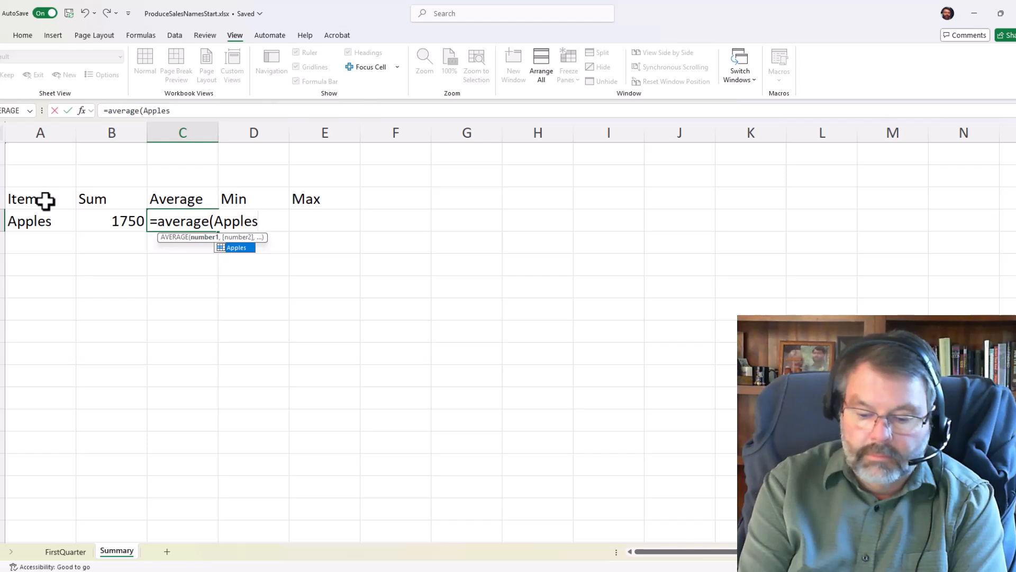
key(Return)
Find the smallest value of the Apples named range in D4 with the formula =Min(Apples).
key(Right)
key(Up)
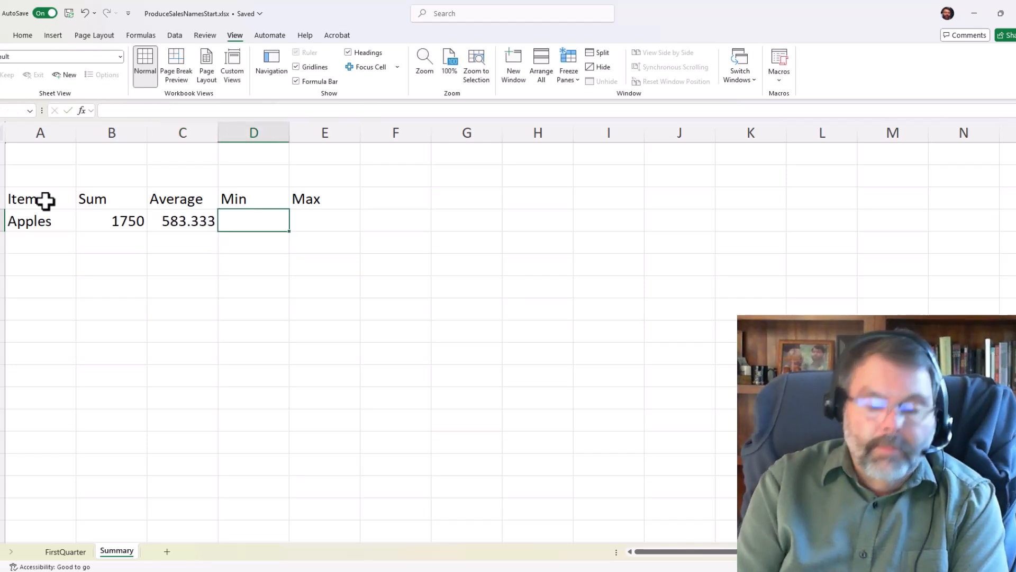
text(=M)
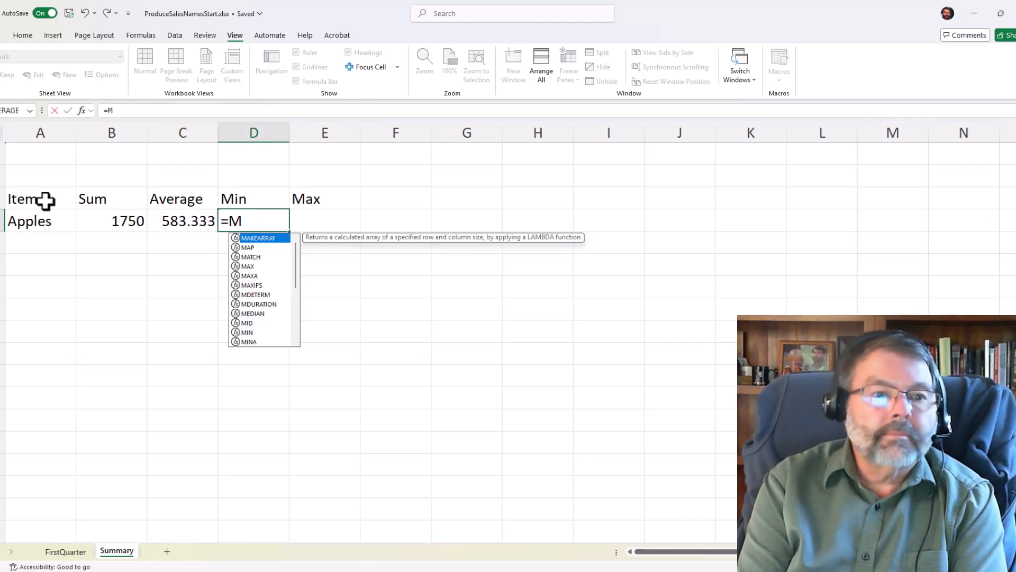
text(in(A)
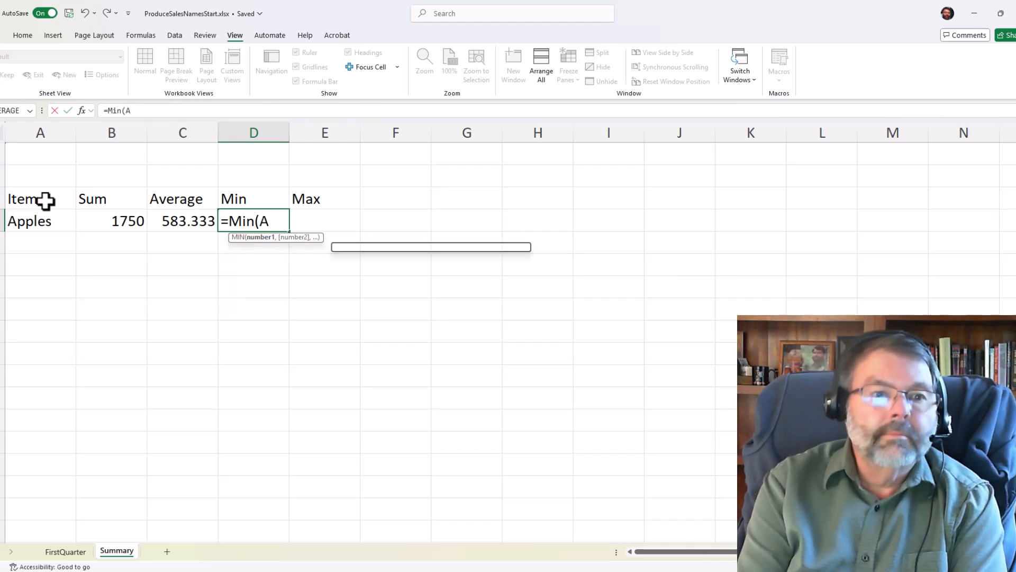
text(pples))
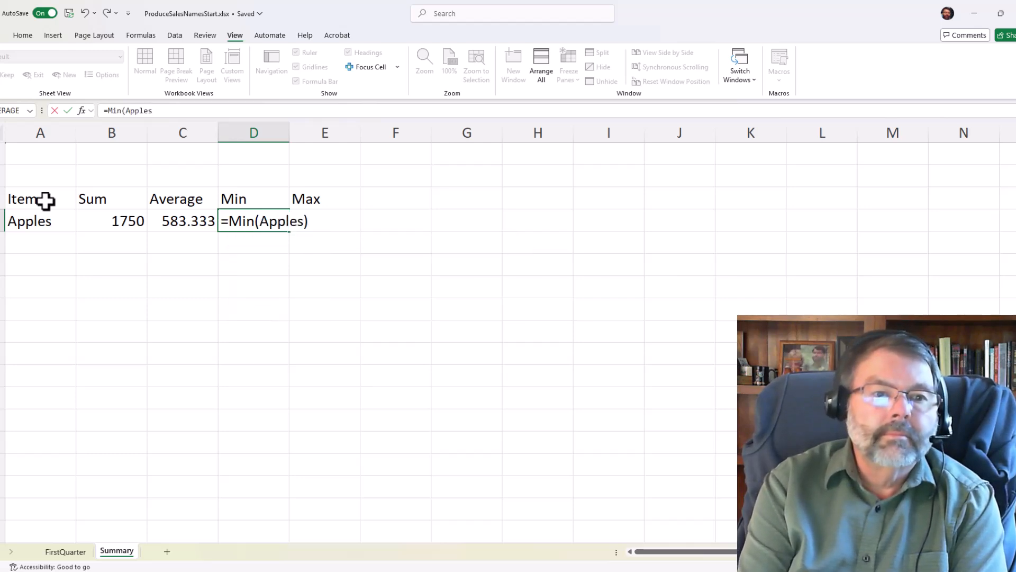
key(Return)
Find the largest value of the Apples named range in E4 with the formula =Max(apples).
key(Up)
key(Right)
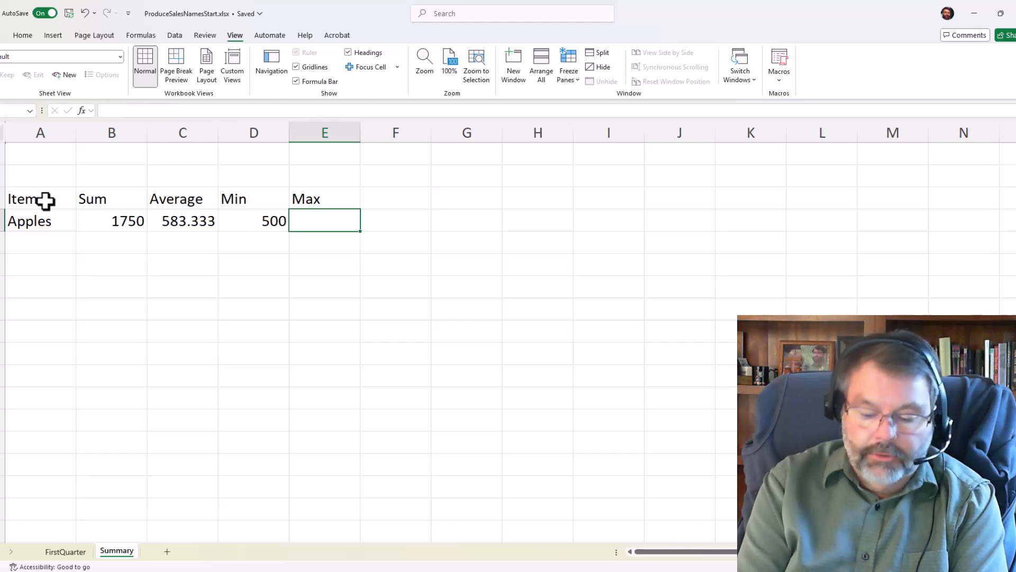
text(=Max)
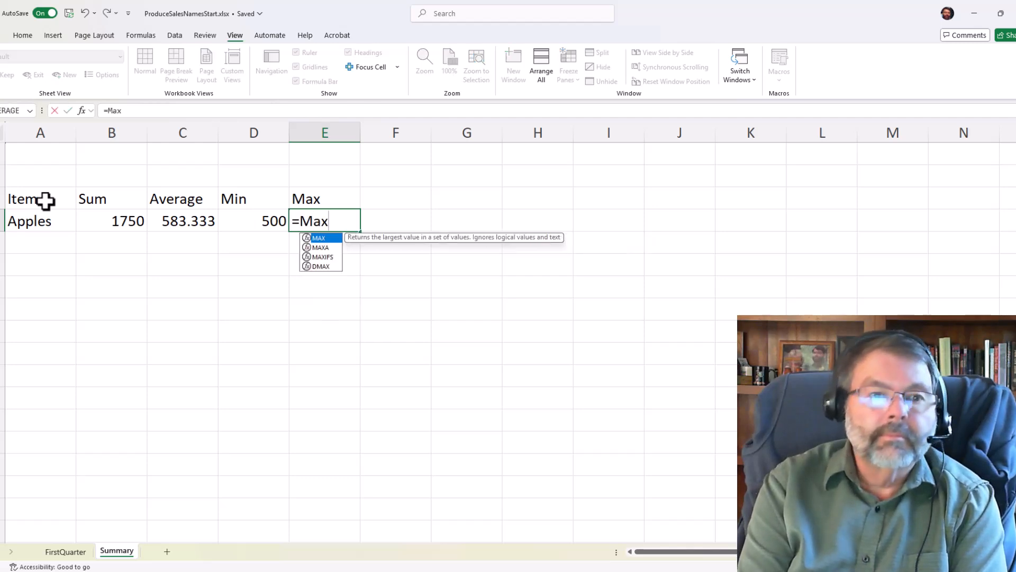
text(()
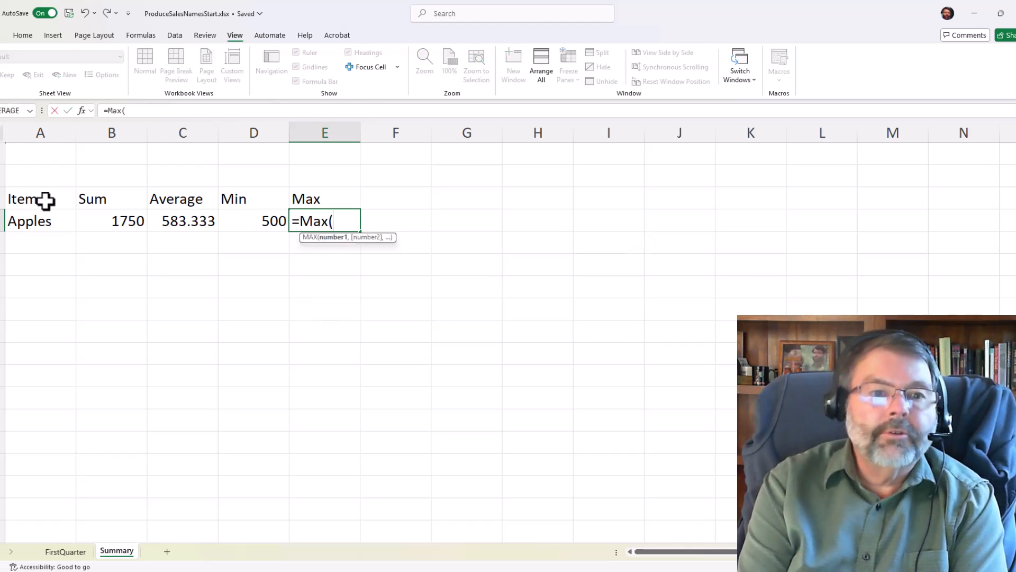
text(apples))
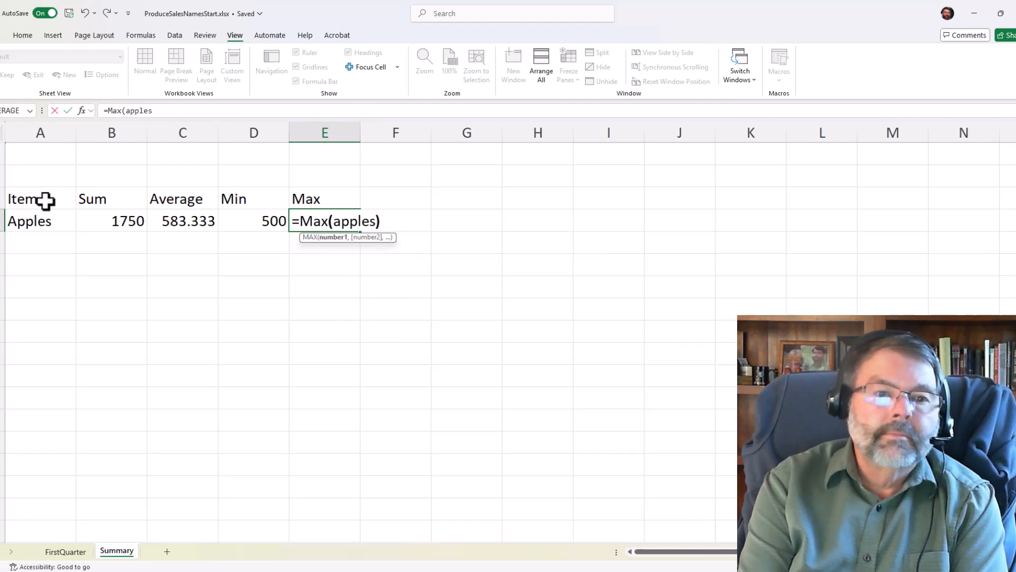
key(Return)
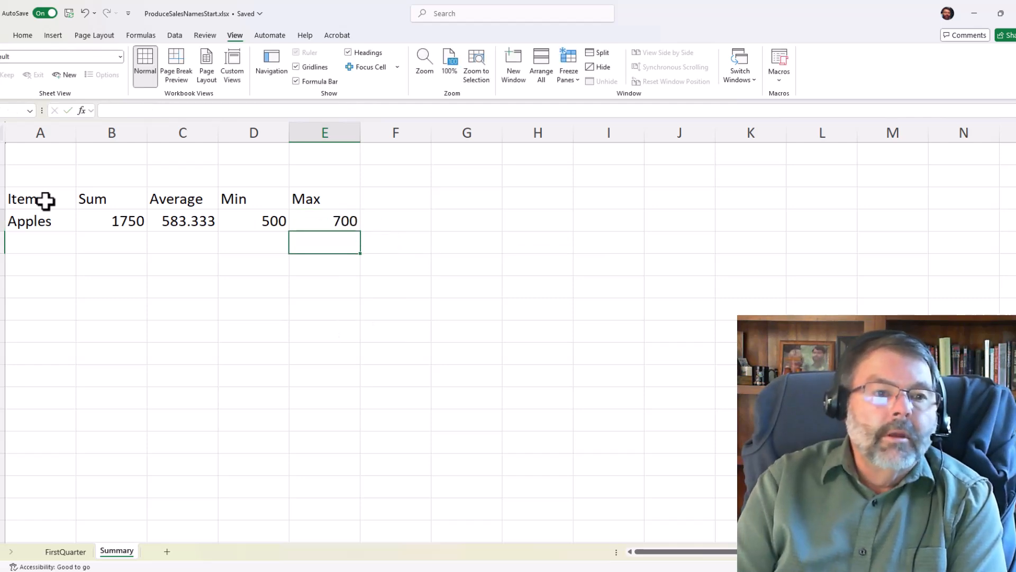
Enter the item label Pears in A5, directly below Apples.
key(Up)
key(Up)
key(Left)
key(Left)
key(Left)
key(Left)
key(Down)
key(Down)
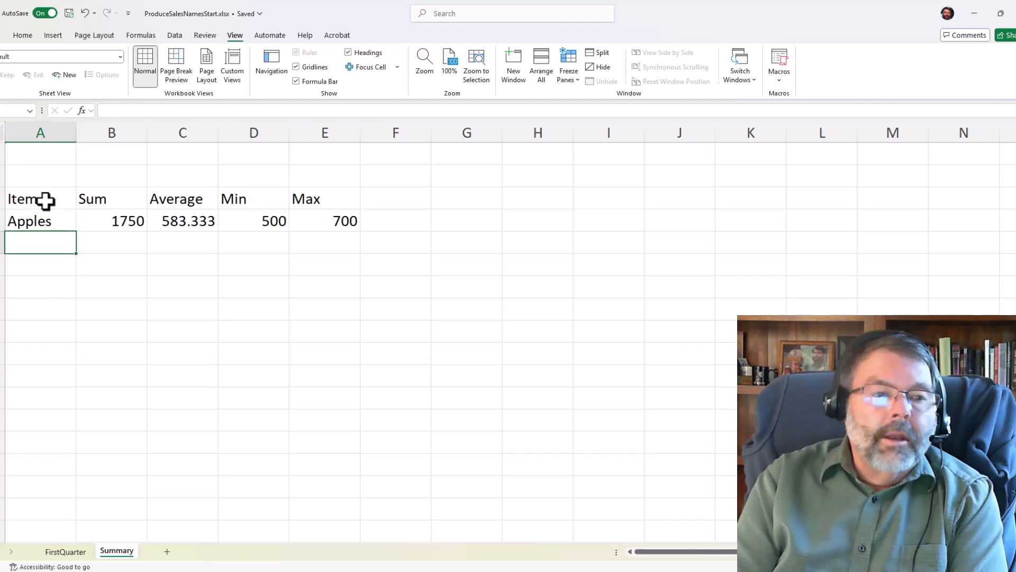
text(Pear)
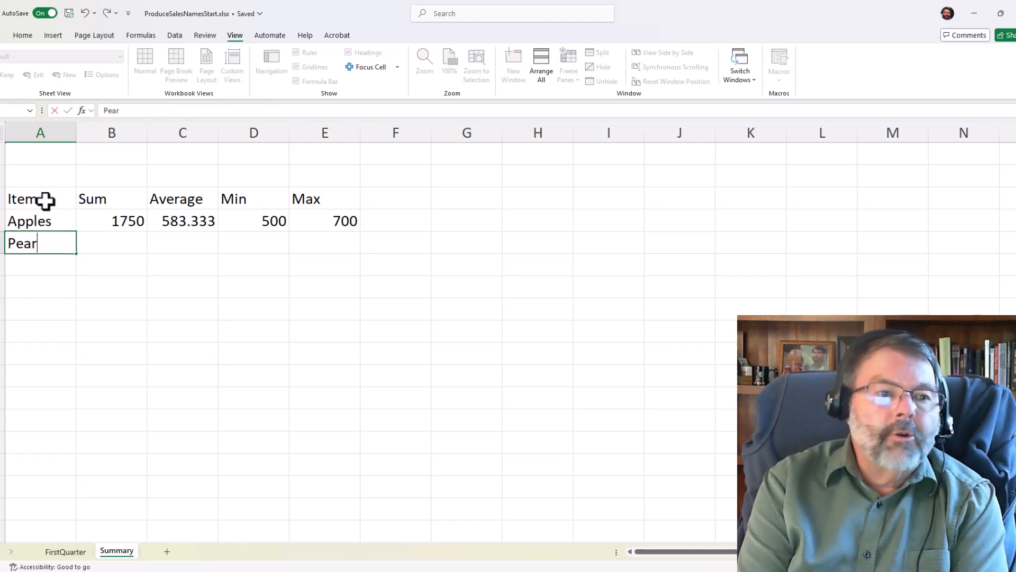
text(s)
key(Return)
Fill the Apples formulas in B4:E4 down into the Pears row.
key(Up)
key(Right)
key(Right)
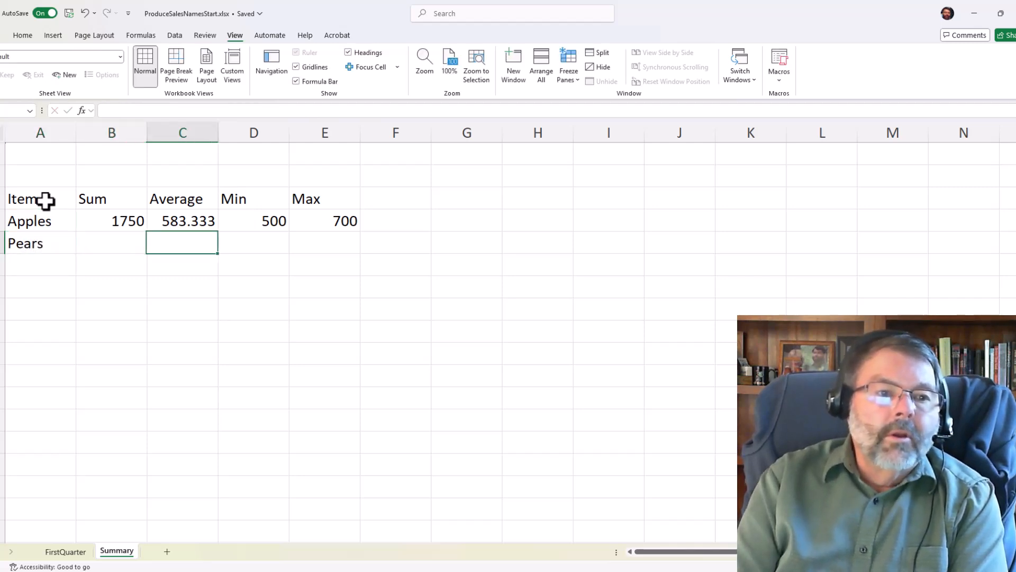
key(Up)
key(Left)
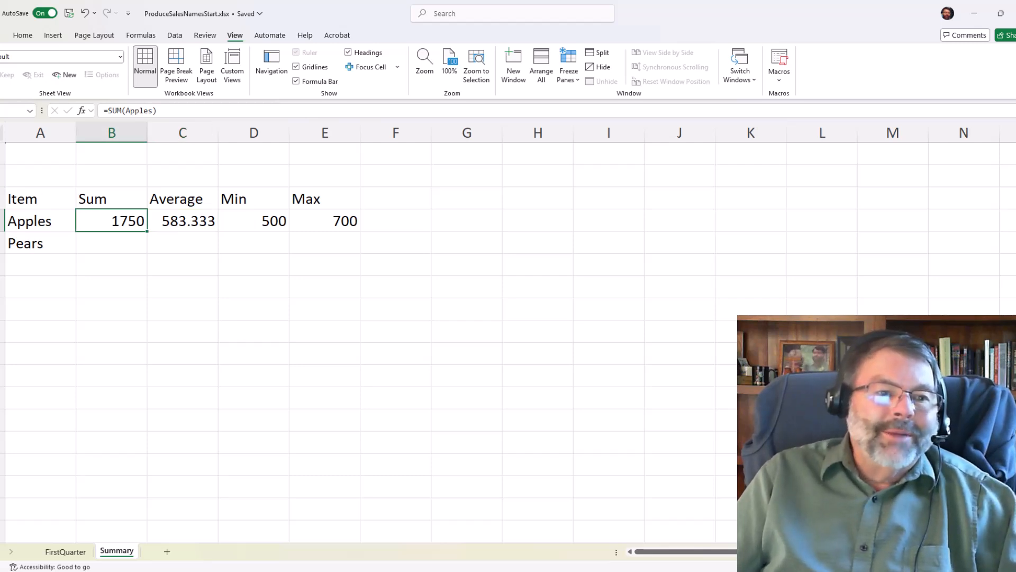
drag(112, 221, 354, 256)
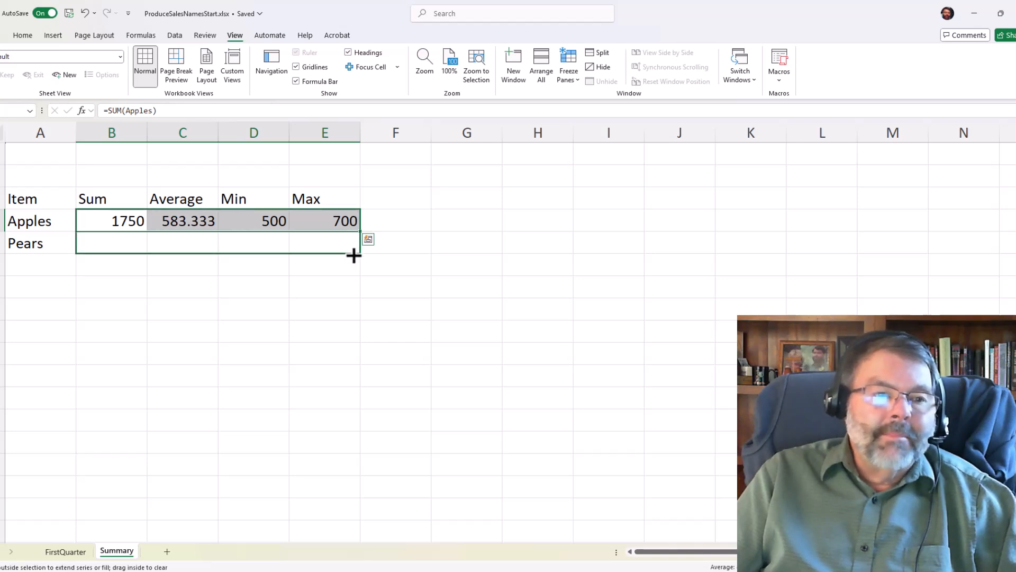
drag(354, 256, 336, 249)
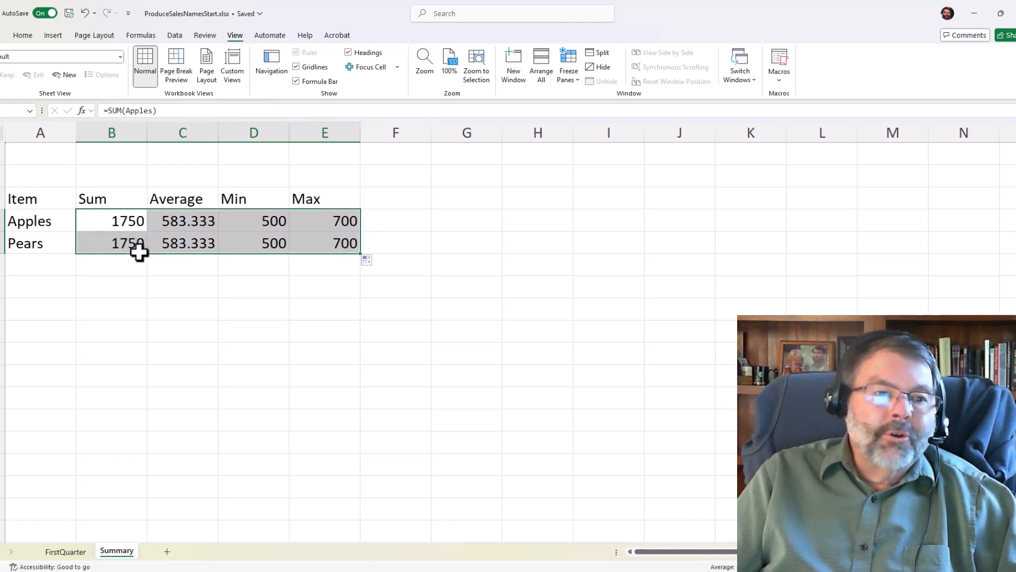
Inspect the copied Sum formula in the Pears row and compare it with the Apples sales range on the FirstQuarter sheet.
click(125, 241)
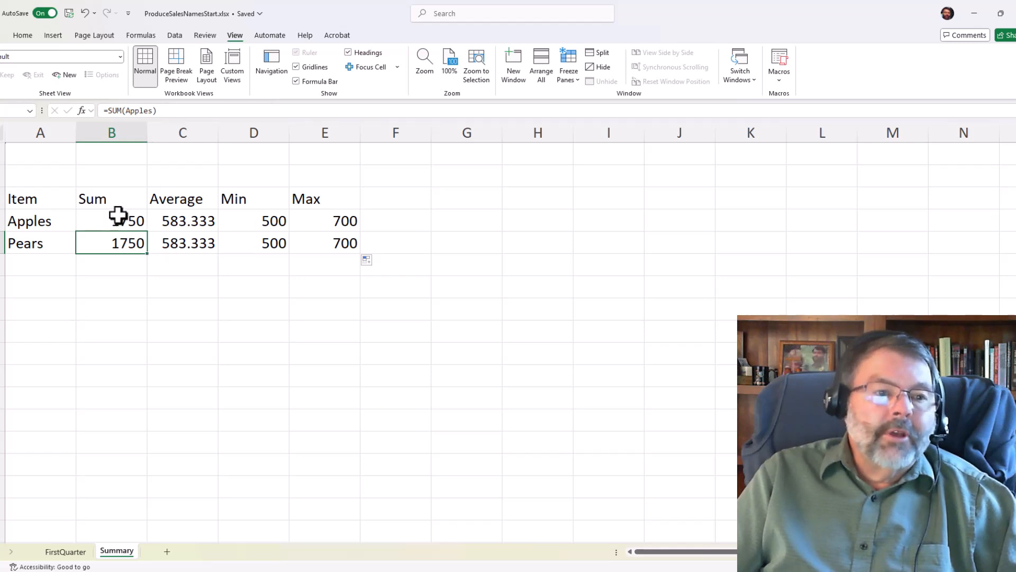
double_click(115, 243)
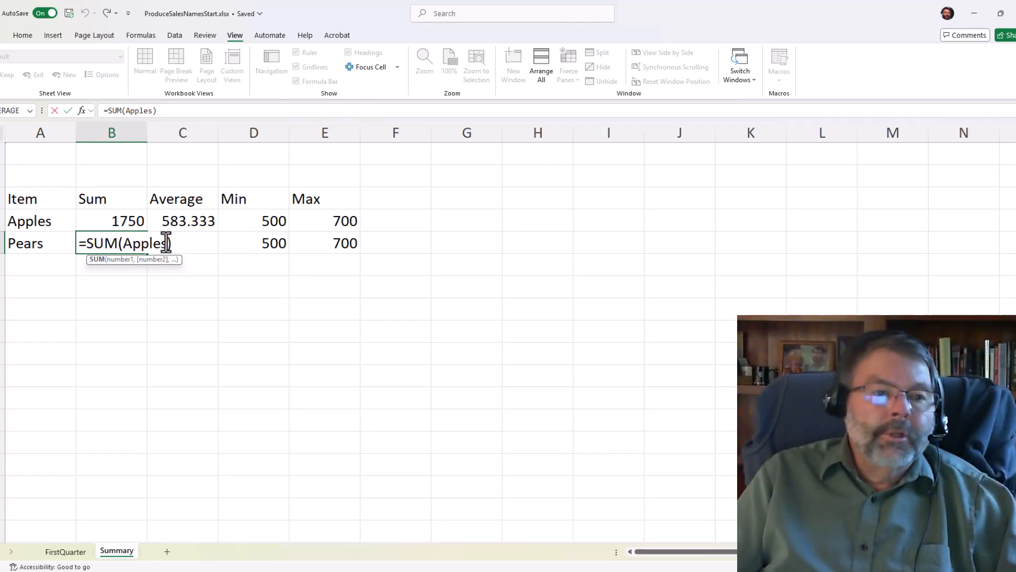
key(ctrl+Return)
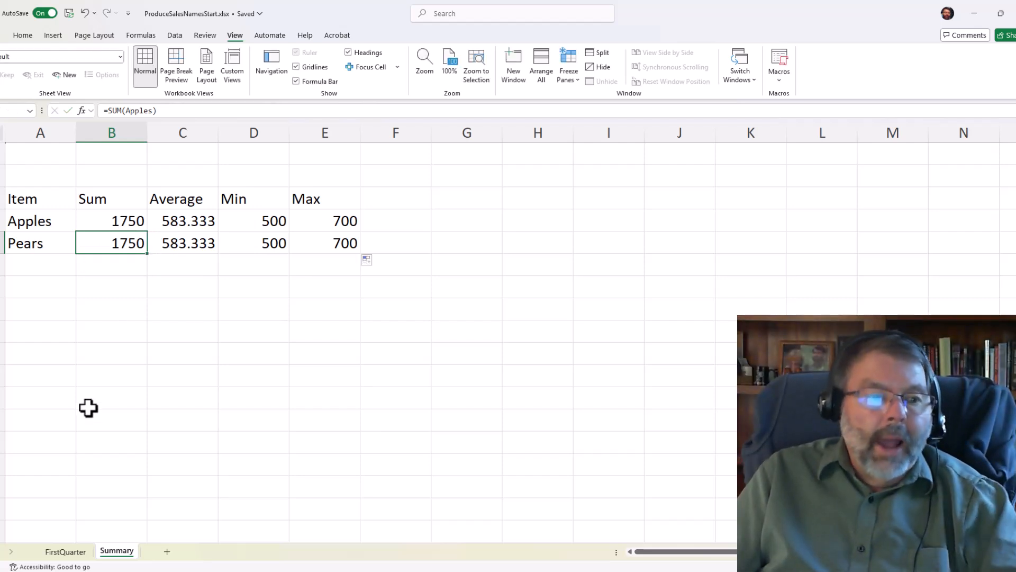
click(64, 552)
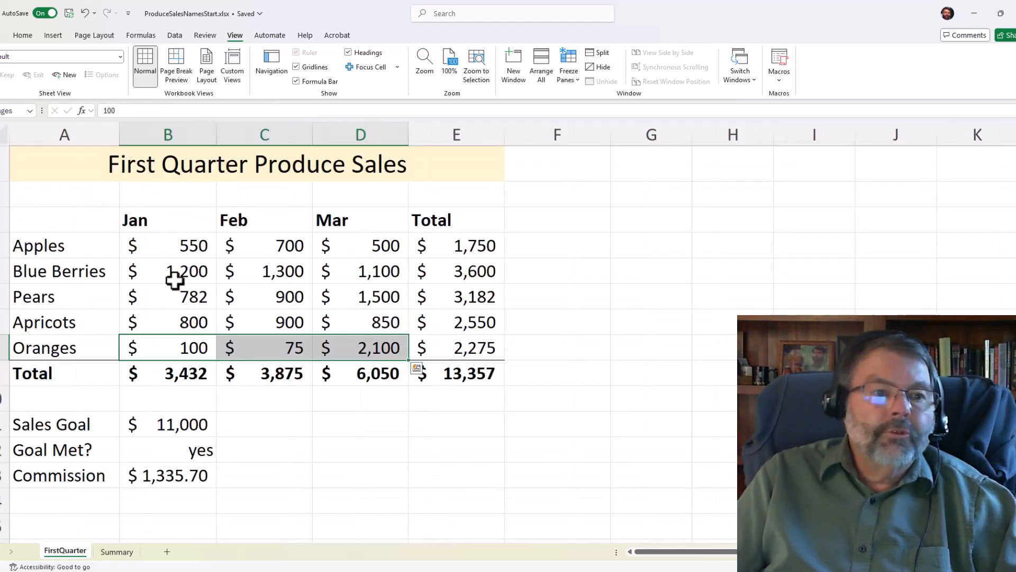
drag(173, 249, 331, 241)
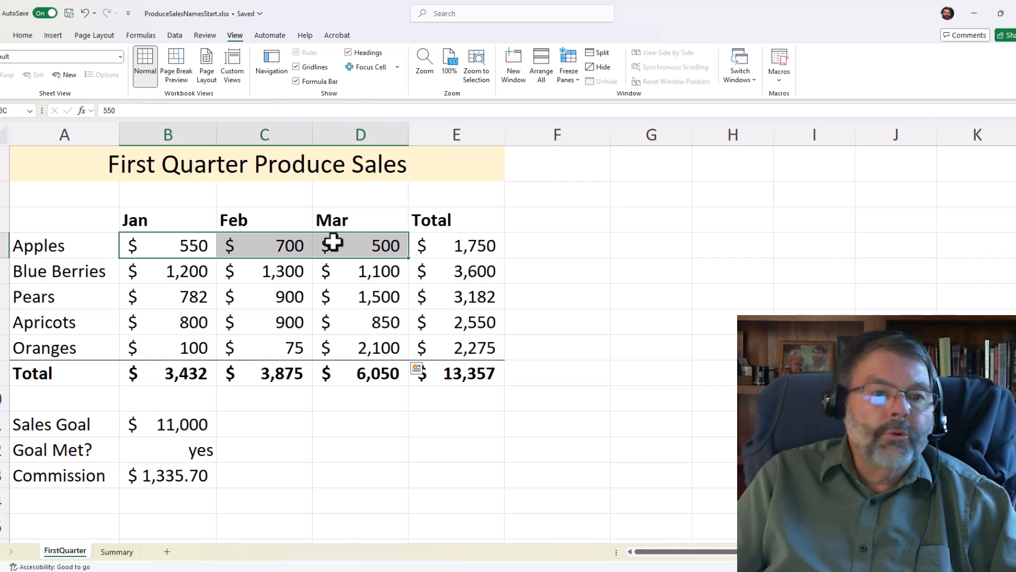
drag(332, 242, 333, 243)
click(111, 552)
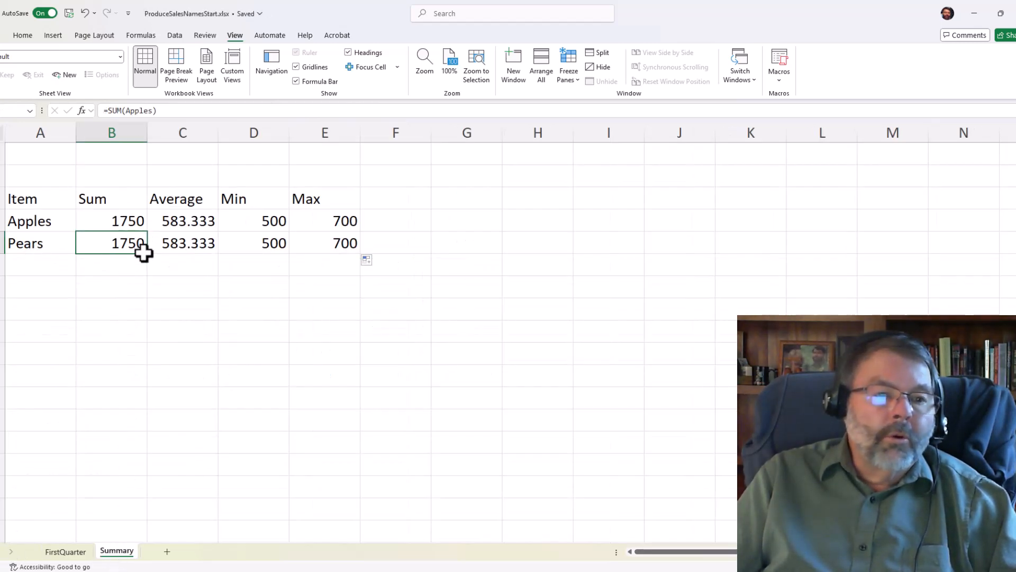
click(123, 222)
Clear the whole Pears row, A5:E5, on the Summary sheet.
click(36, 247)
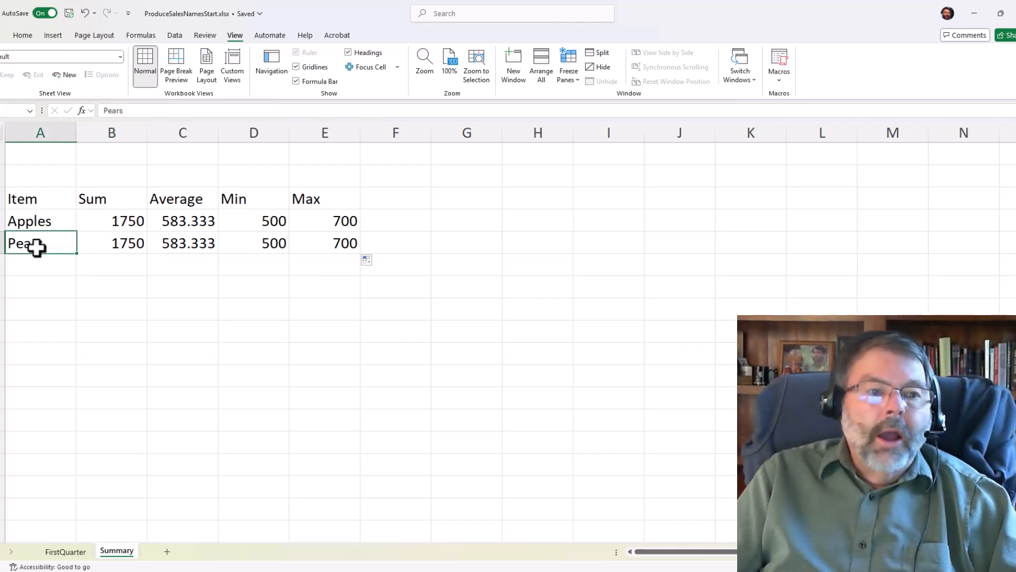
drag(36, 248, 317, 245)
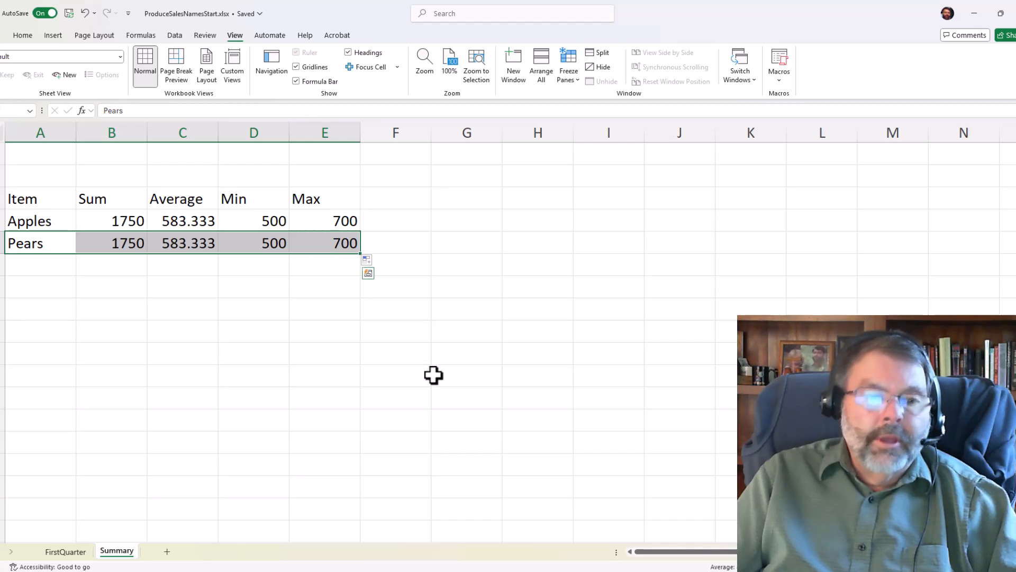
key(Delete)
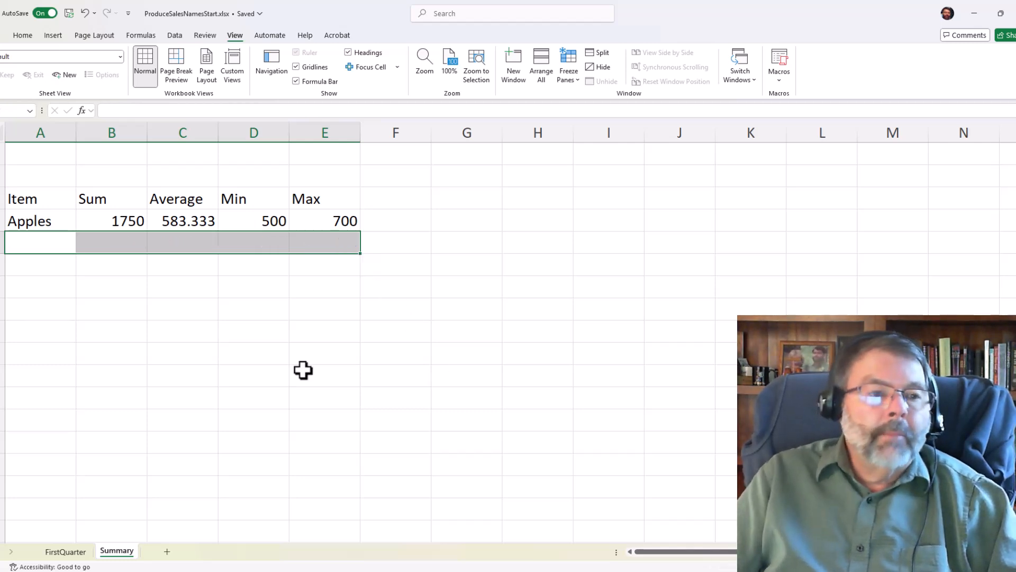
Replace the item label Apples in A4 with Pears.
click(29, 218)
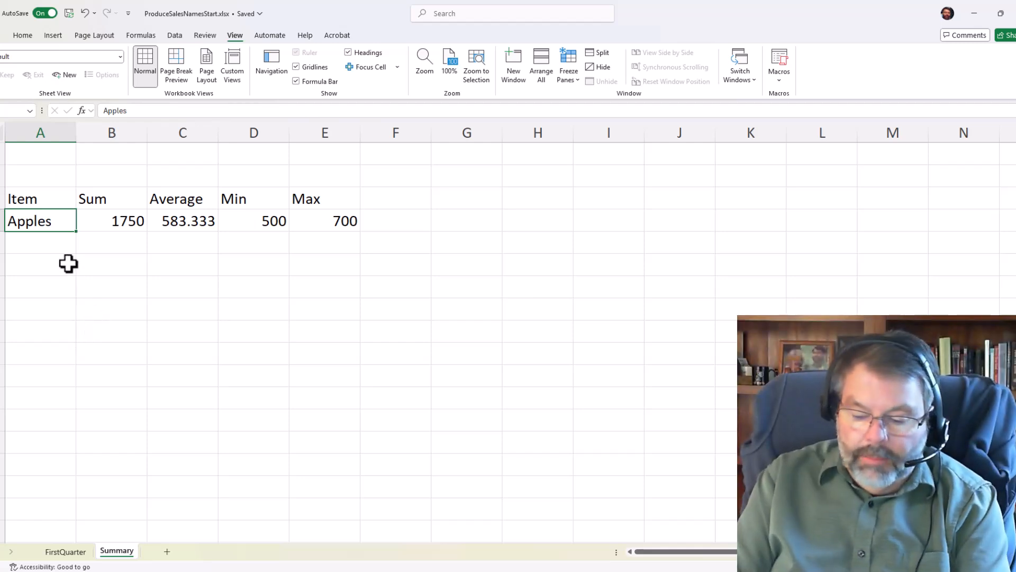
key(Delete)
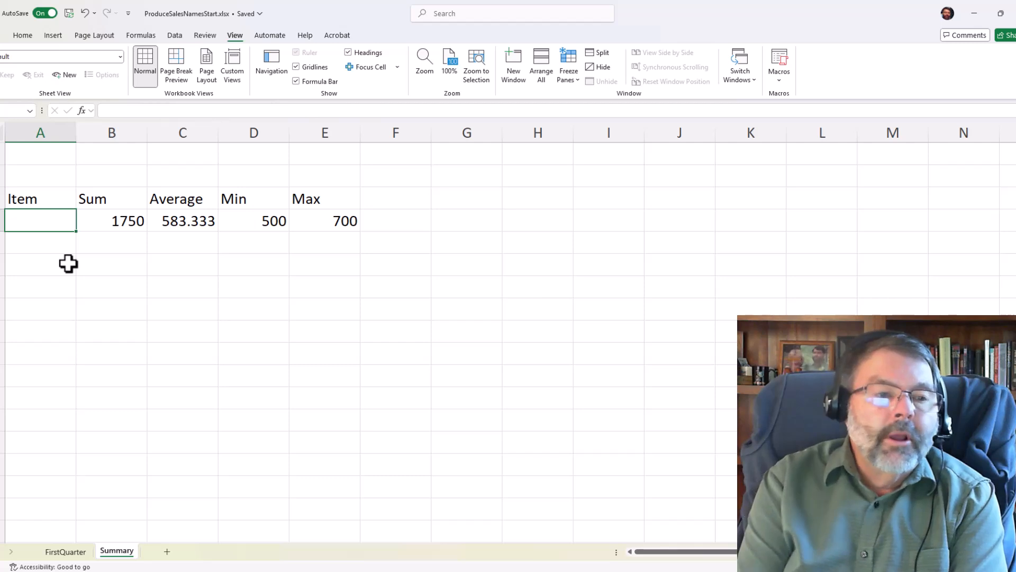
text(z)
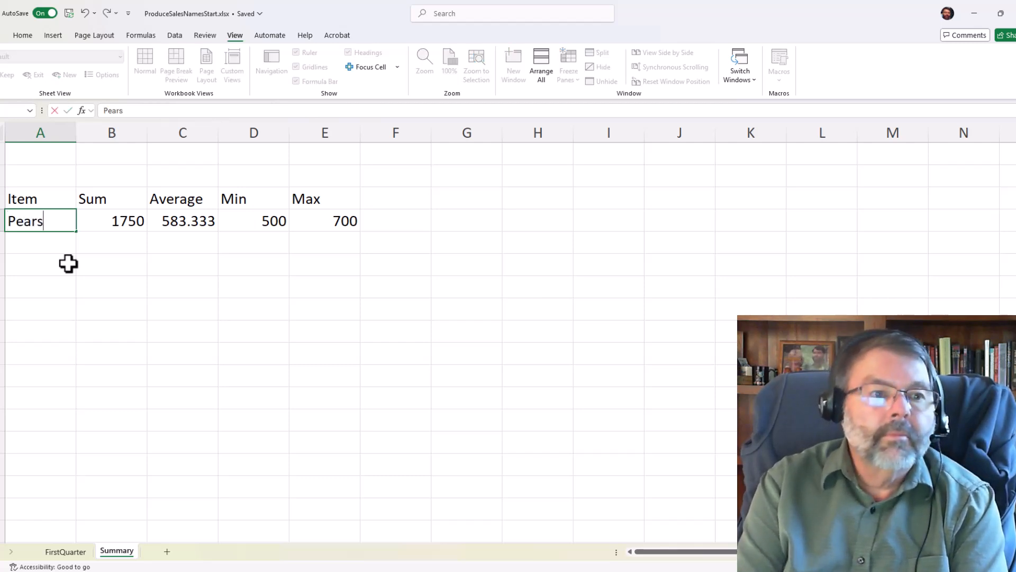
key(Tab)
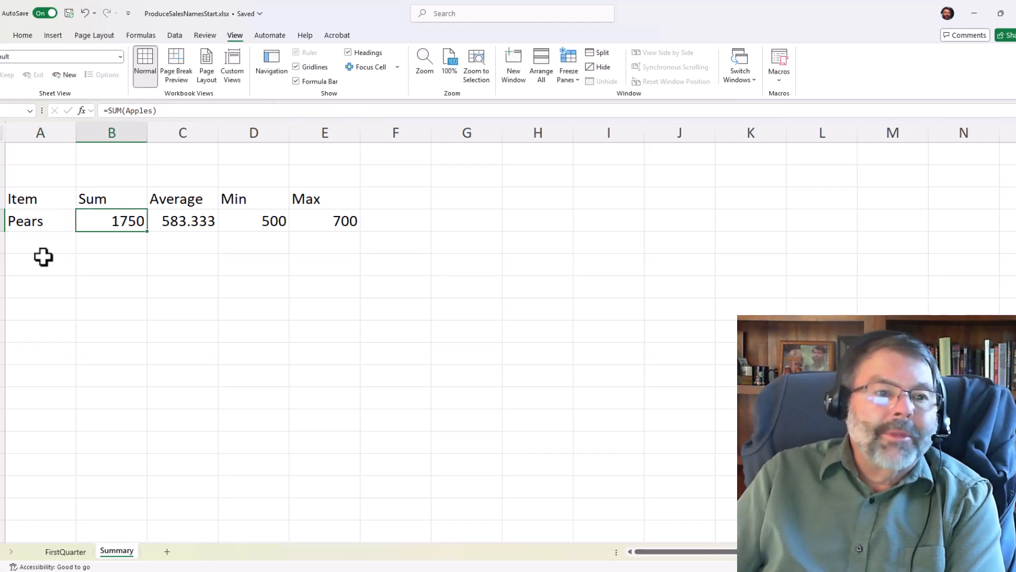
Change the Sum formula in B4 to use the Pears named range, =SUM(Pears).
double_click(142, 111)
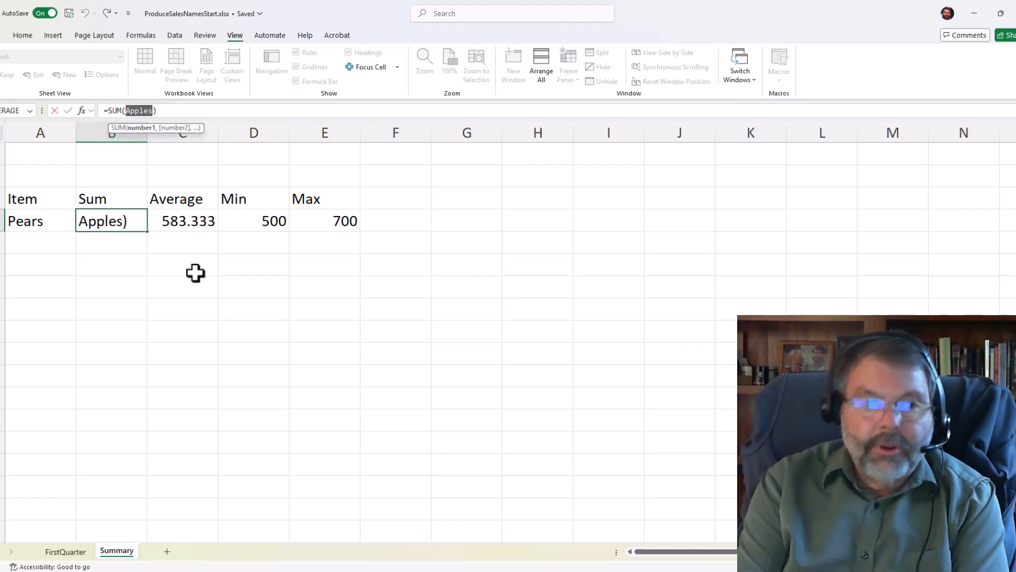
text(Pear)
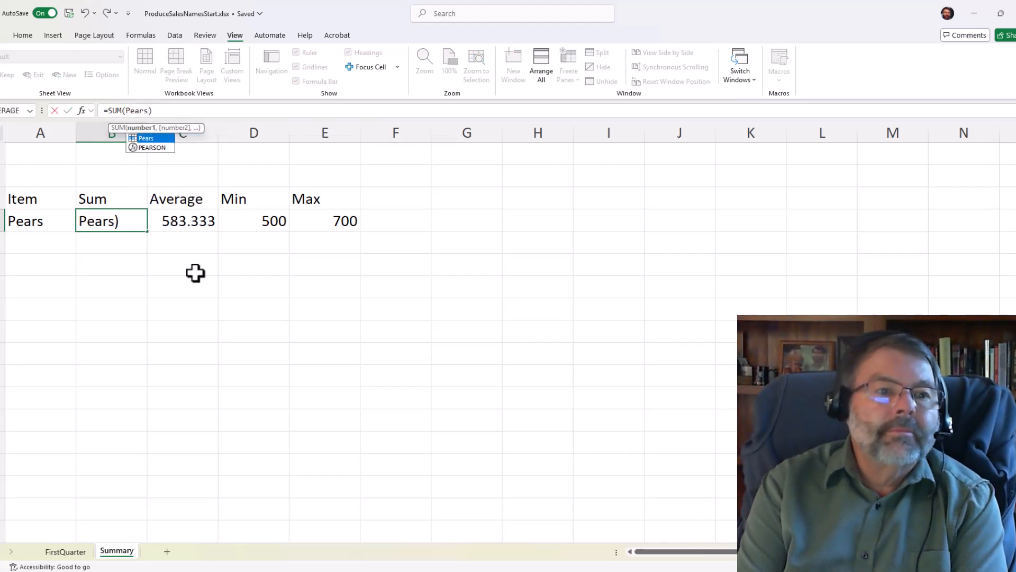
key(Return)
Change the Average formula in C4 to use the Pears named range instead of Apples.
key(Up)
key(Right)
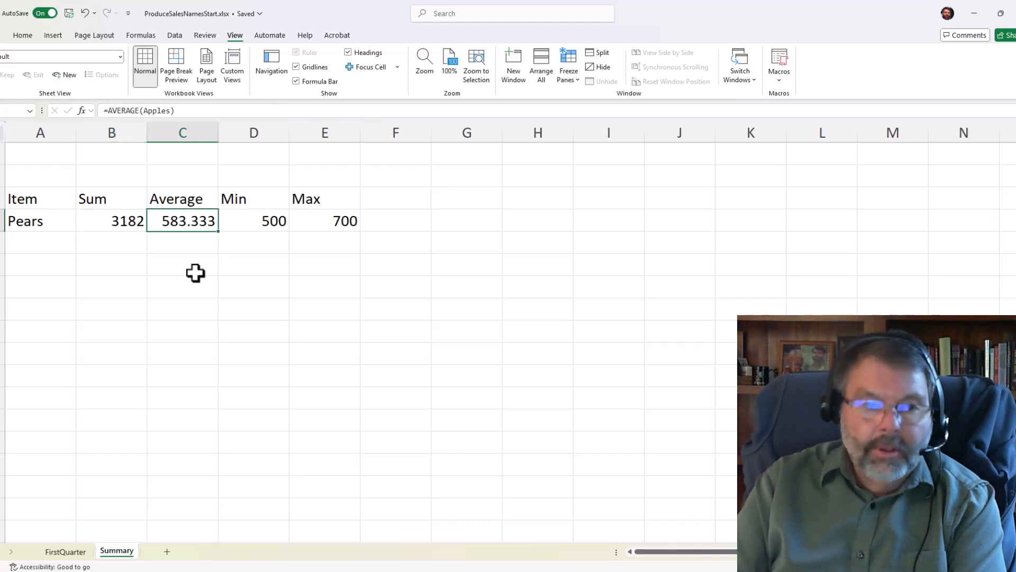
key(F2)
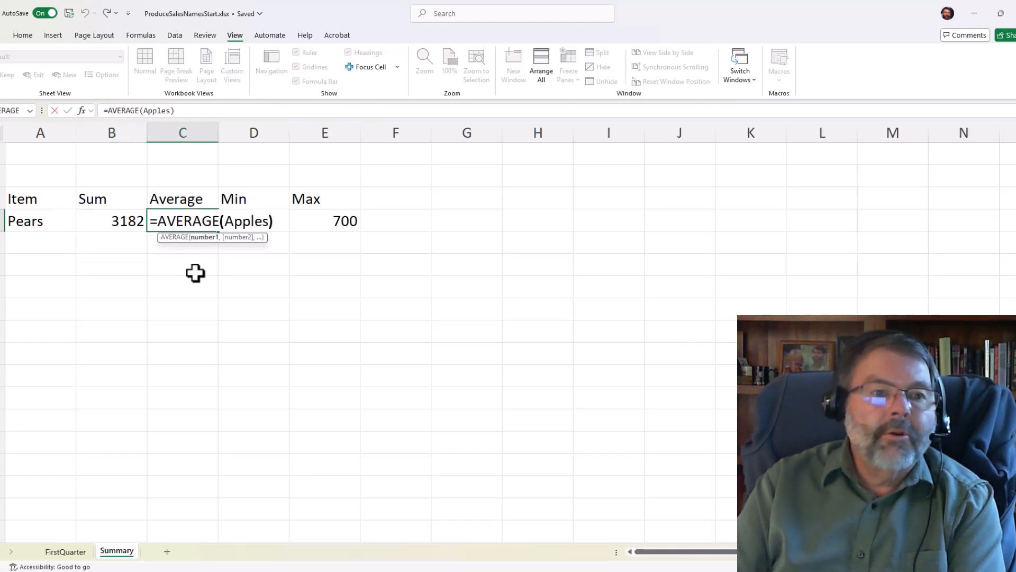
key(Delete)
key(Delete)
key(Delete)
key(Delete)
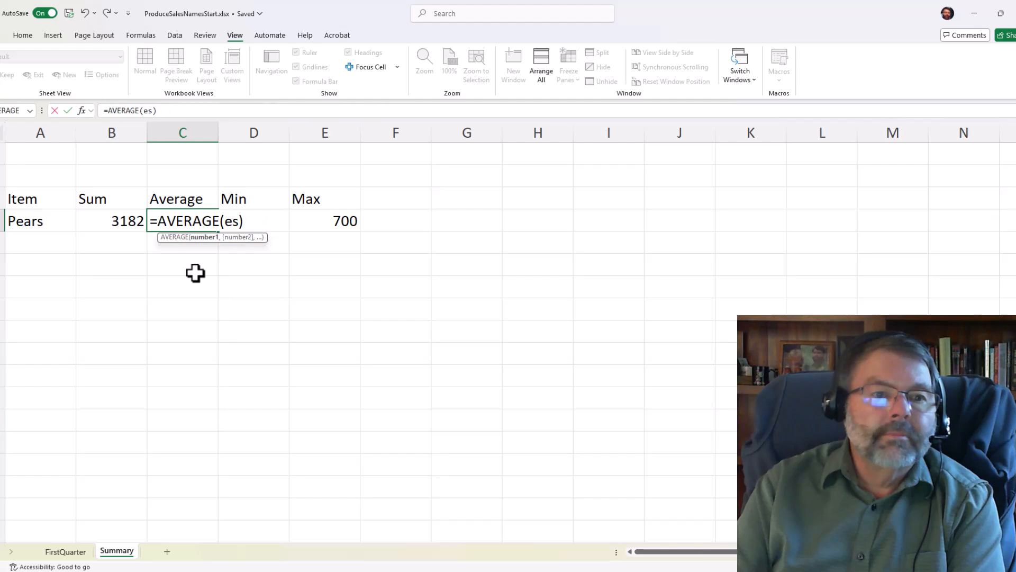
text(Pear)
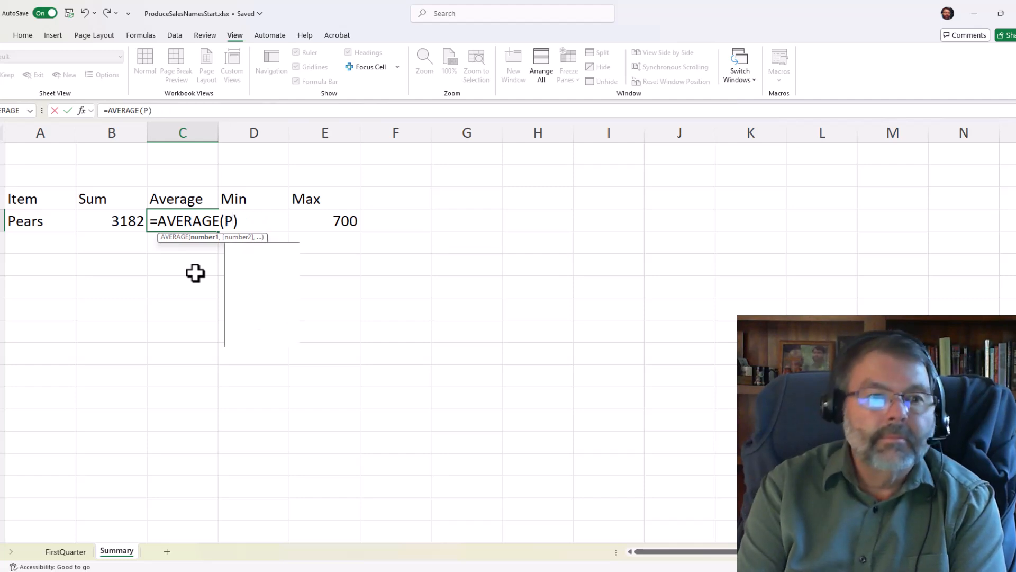
key(Return)
Clear the Min and Max formulas from D4 and E4.
key(Right)
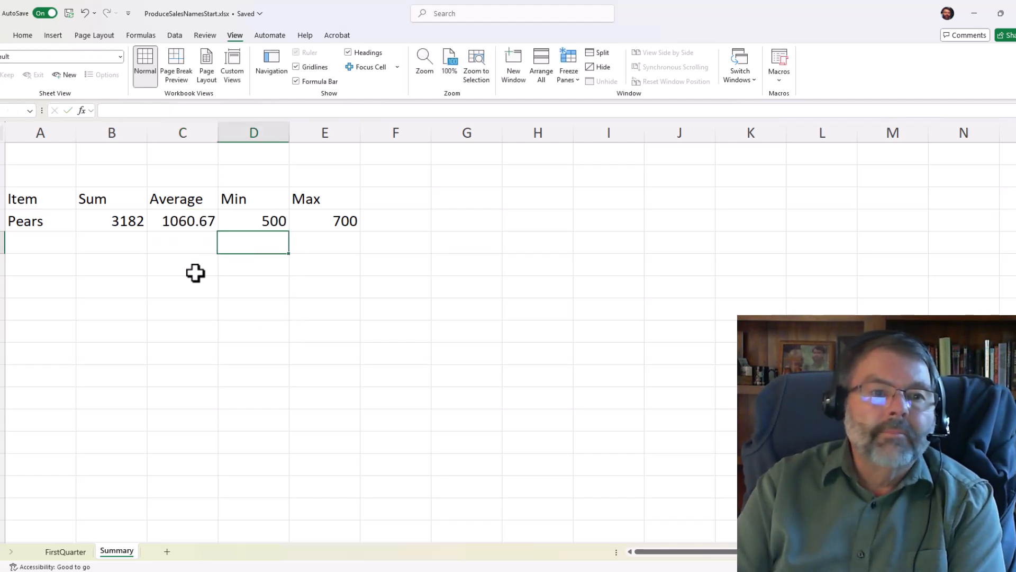
key(Up)
key(Delete)
key(Right)
key(Delete)
key(Left)
key(Left)
key(Left)
key(Left)
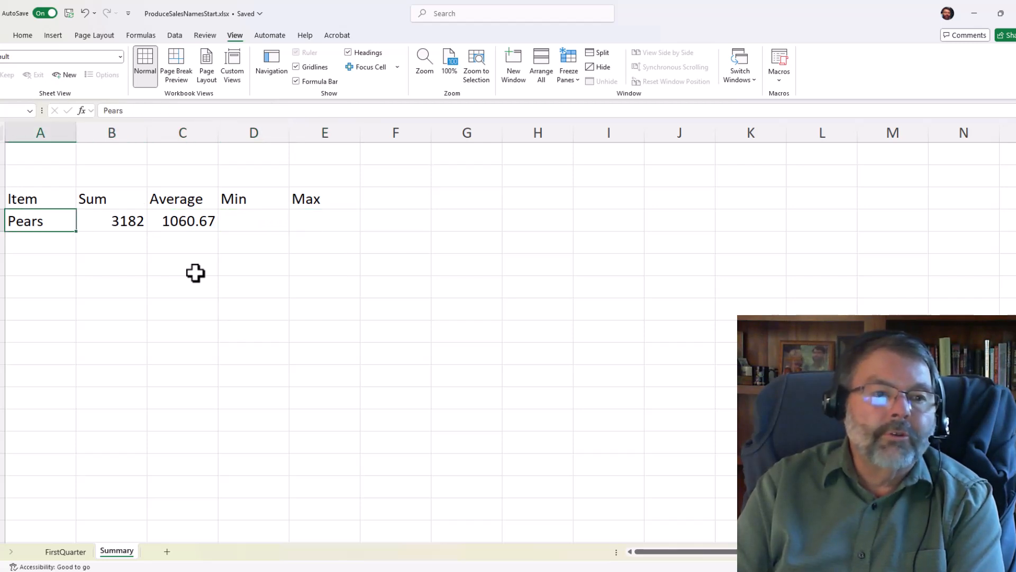
key(Right)
key(Right)
key(Right)
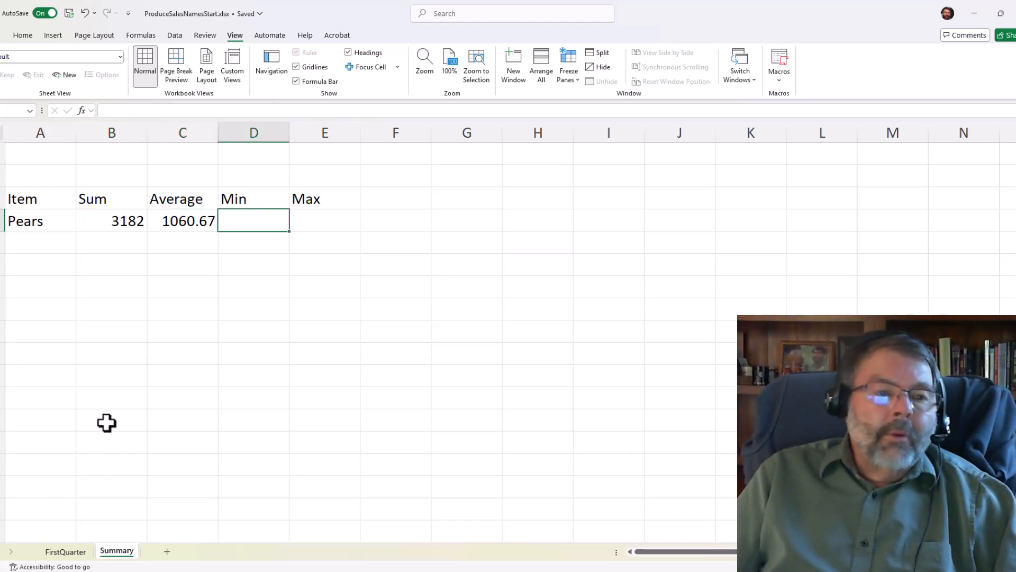
Change the Blue Berries label in A5 of the FirstQuarter sheet to BlackBerries.
click(76, 554)
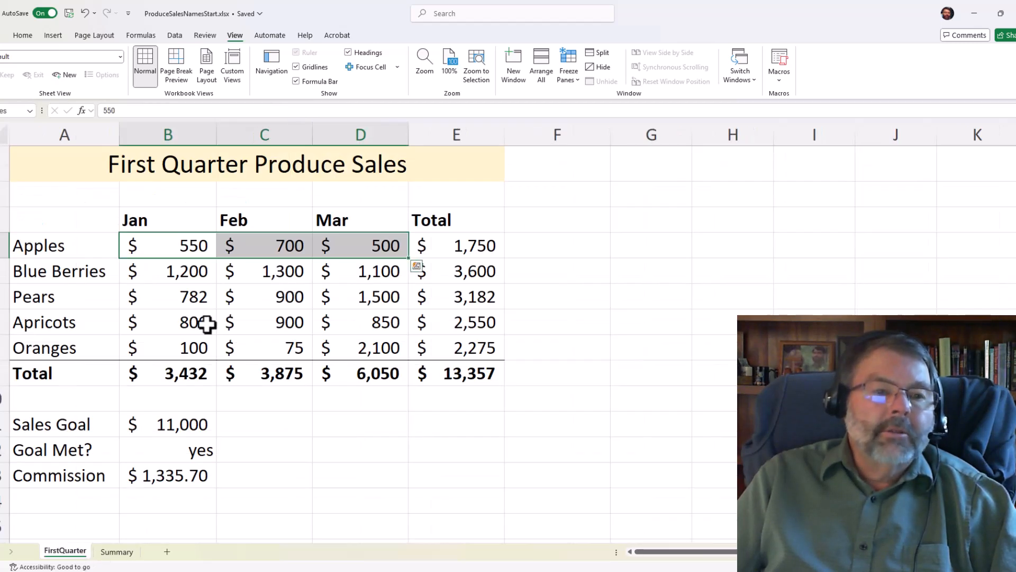
click(68, 271)
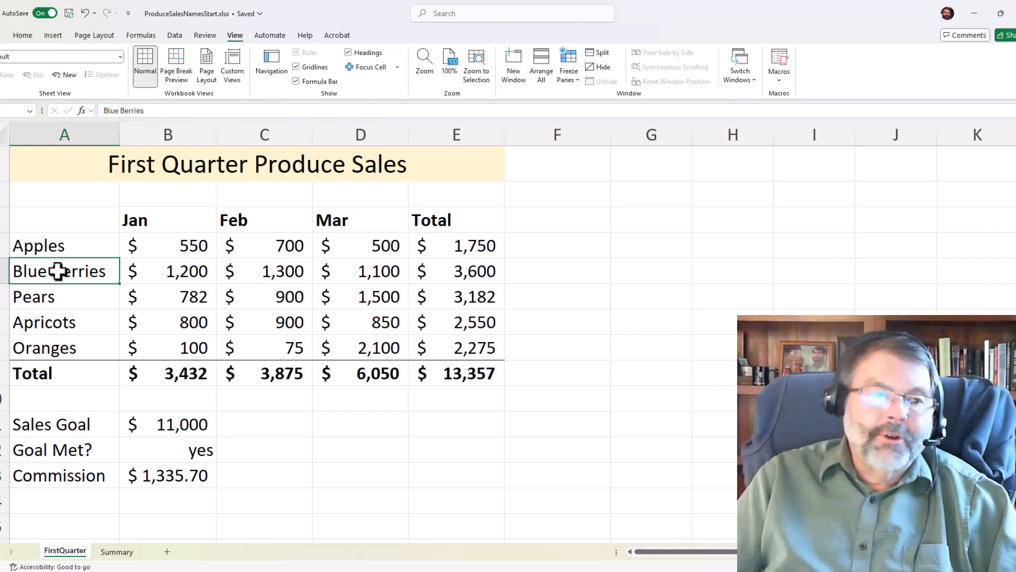
double_click(58, 271)
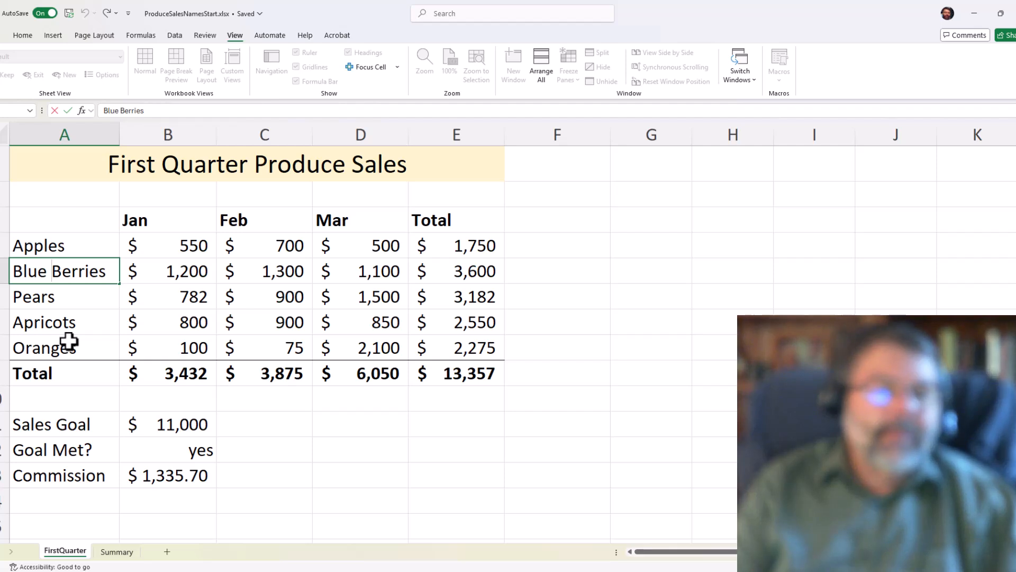
key(BackSpace)
key(BackSpace)
key(BackSpace)
text(ack)
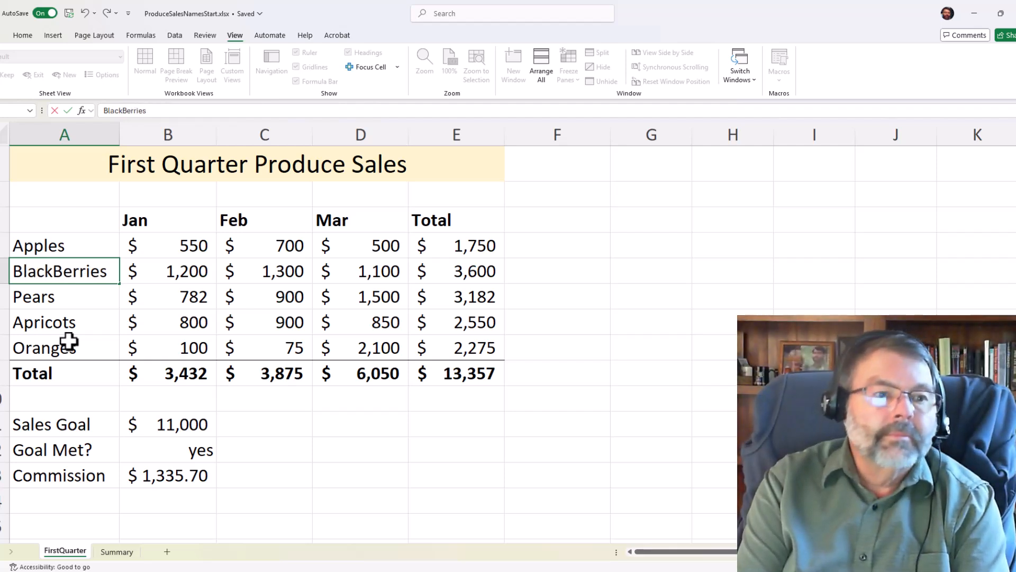
key(Return)
key(Up)
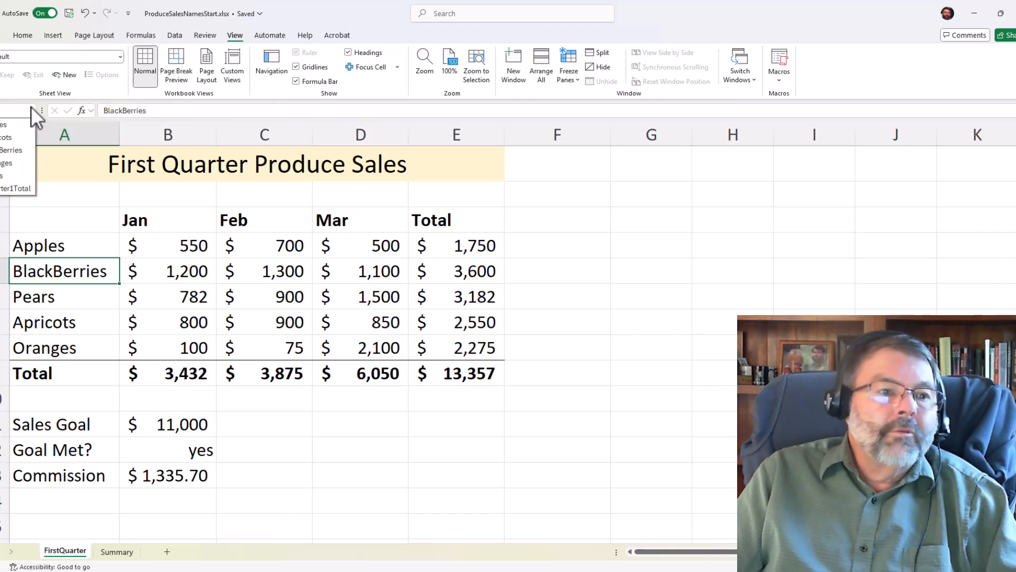
Check which cells the BlueBerries name refers to on the FirstQuarter sheet and compare them with the BlackBerries row.
click(12, 150)
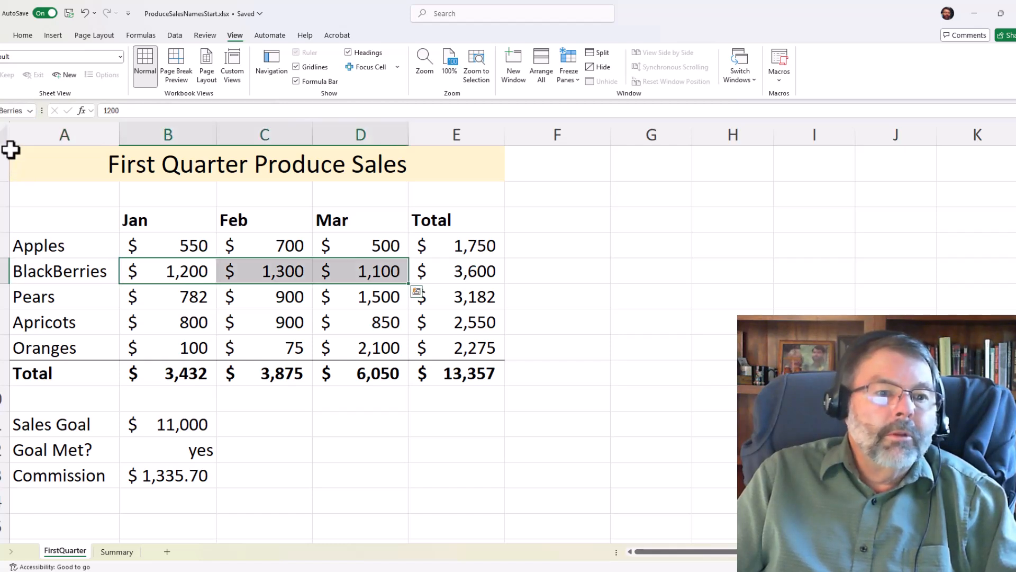
click(30, 110)
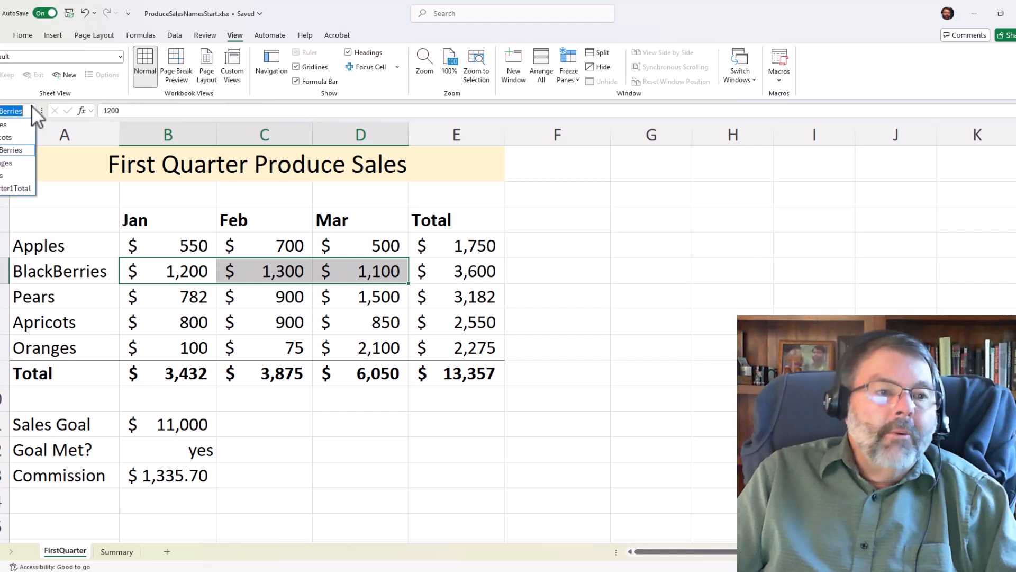
click(9, 150)
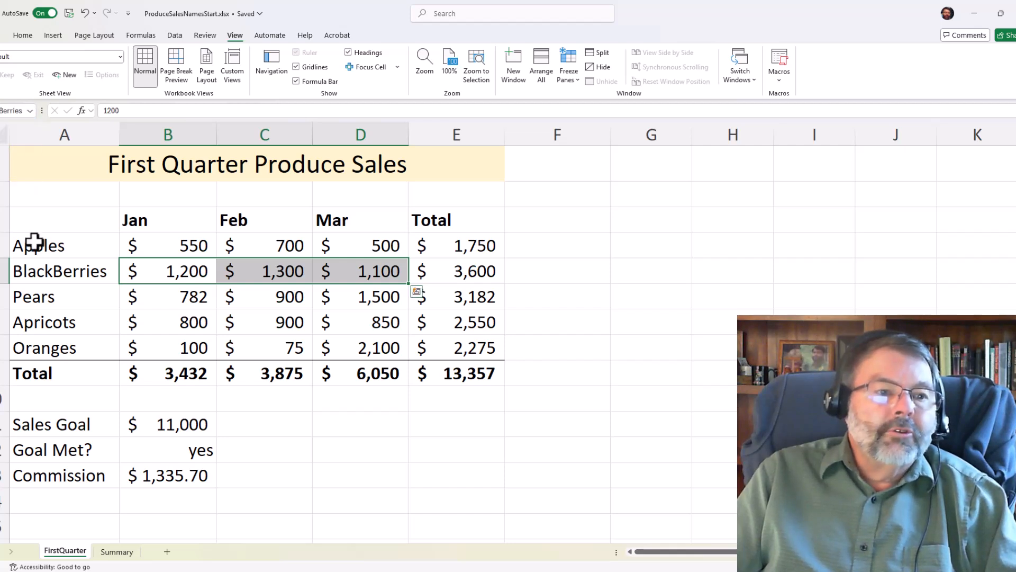
click(58, 270)
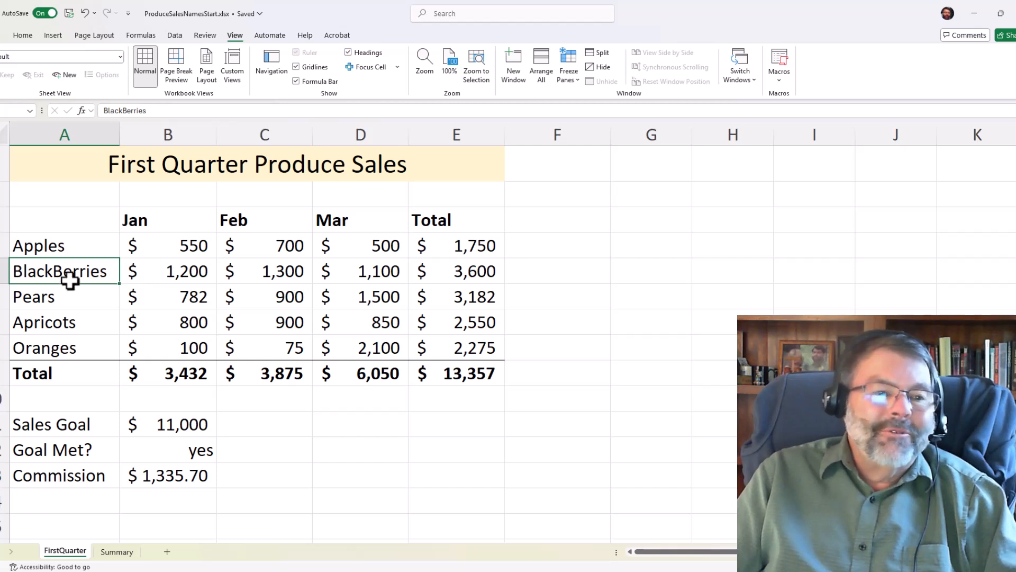
drag(125, 269, 398, 275)
drag(275, 274, 215, 277)
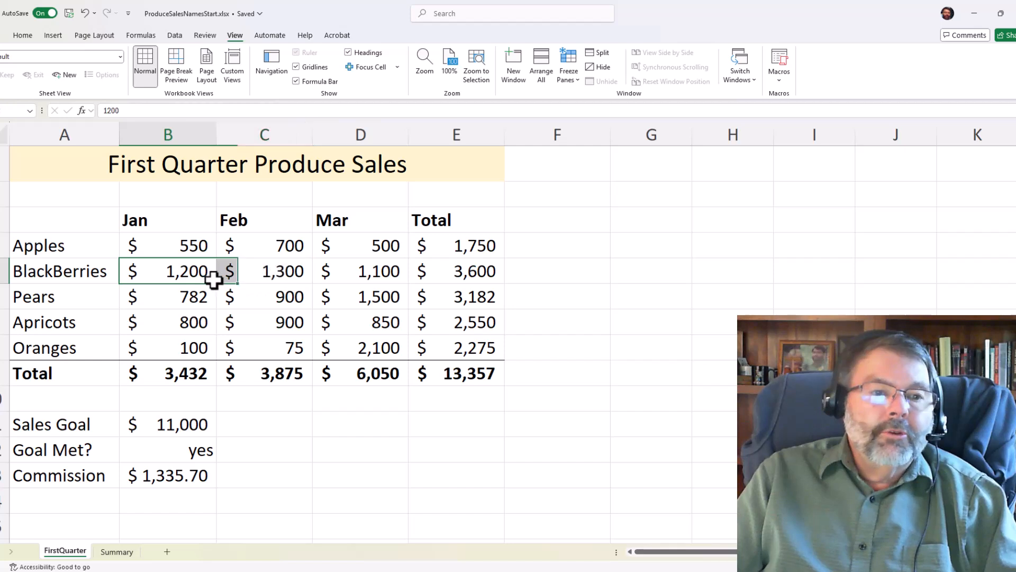
click(86, 272)
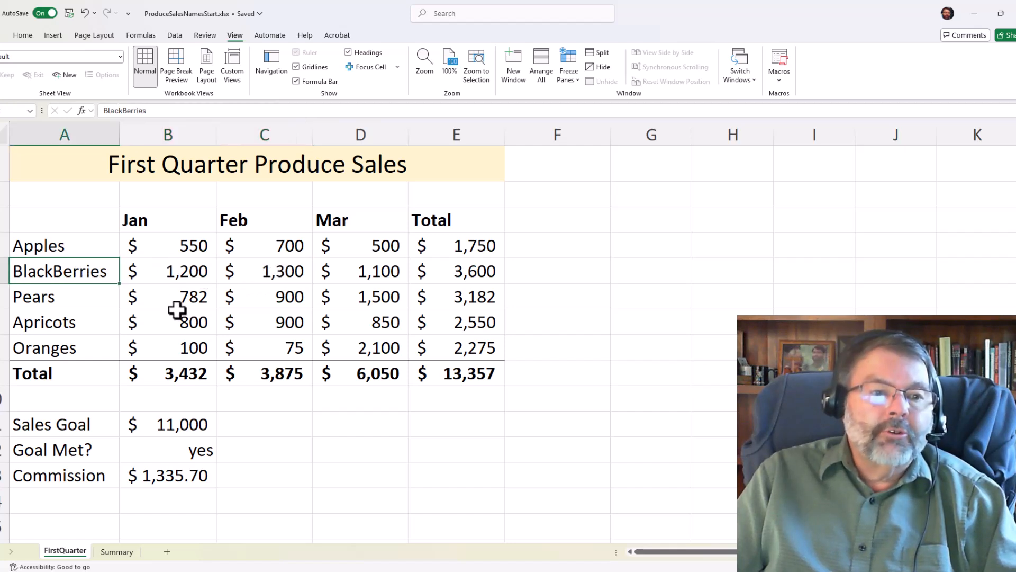
click(176, 270)
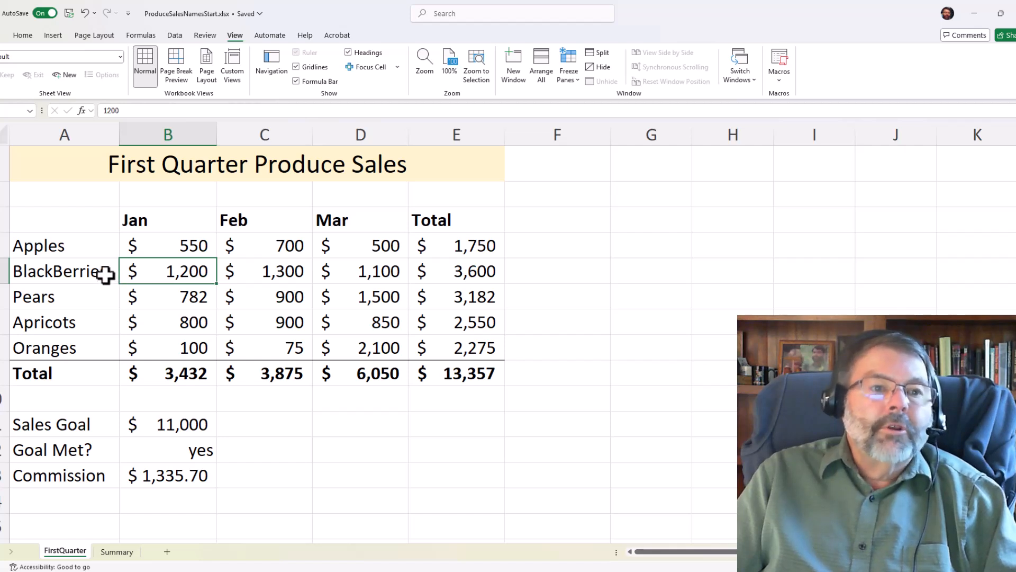
Rename the BlueBerries named range to BlackBerries in the Name Manager.
click(138, 36)
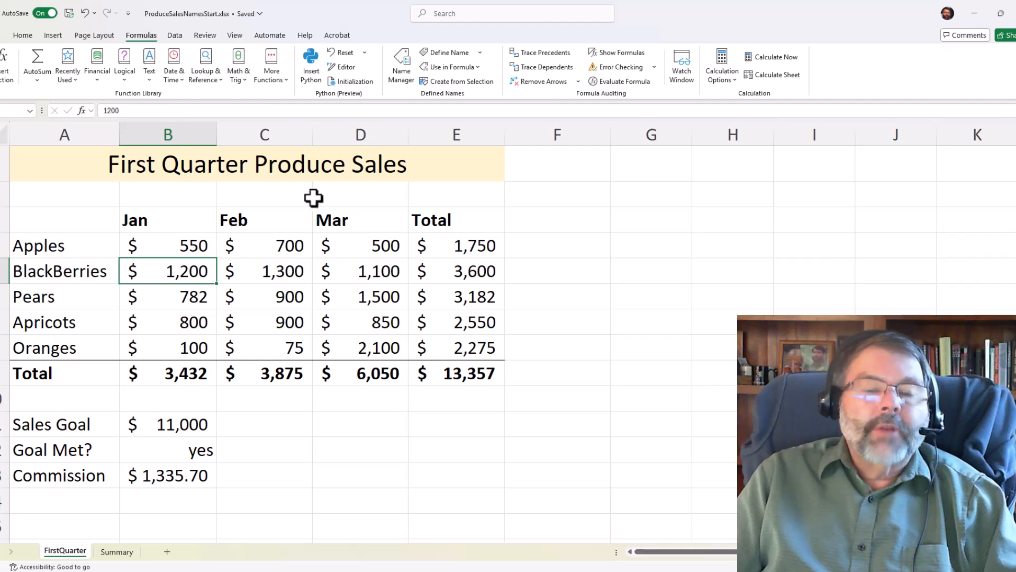
click(404, 68)
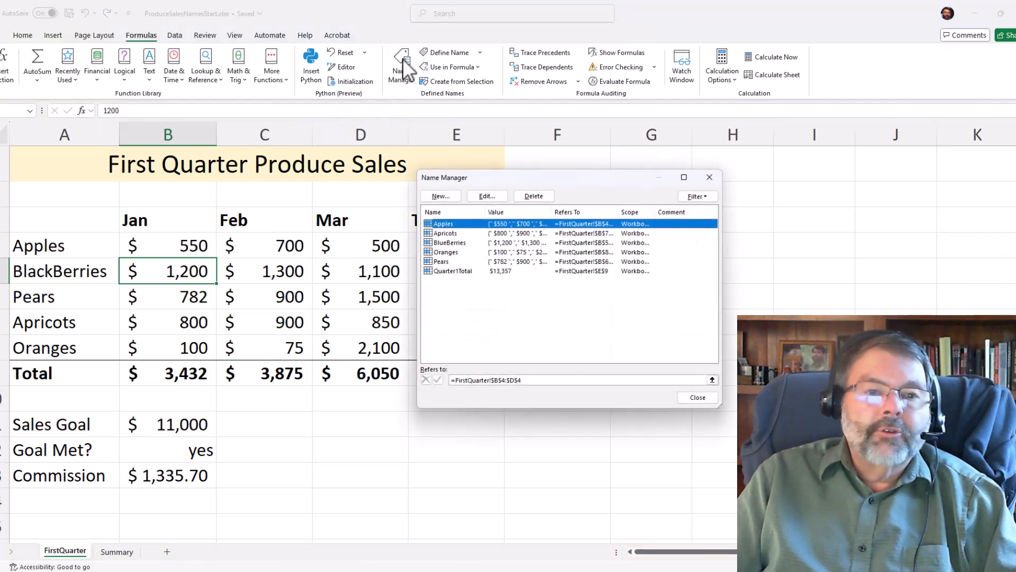
drag(498, 183, 328, 135)
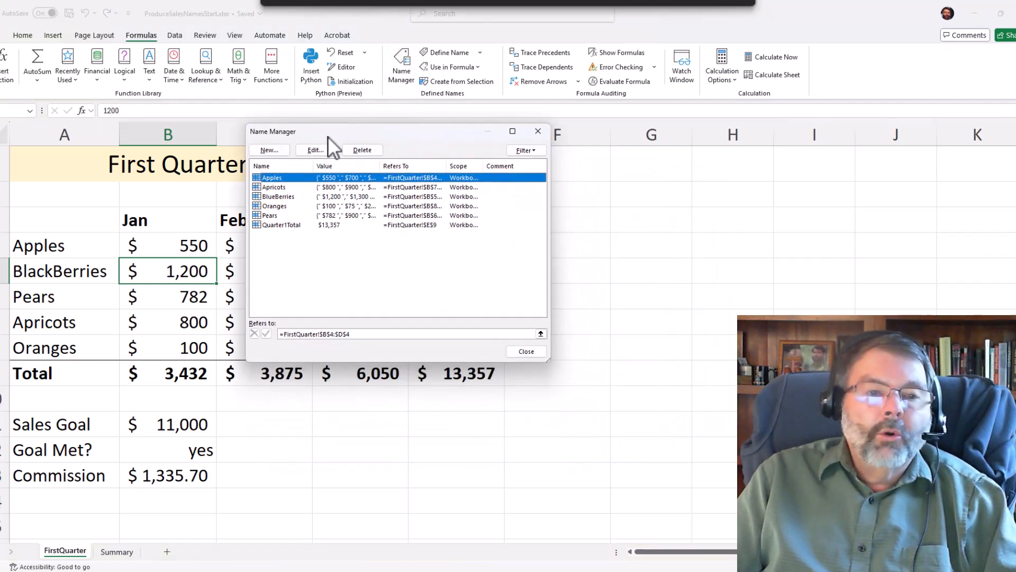
click(281, 198)
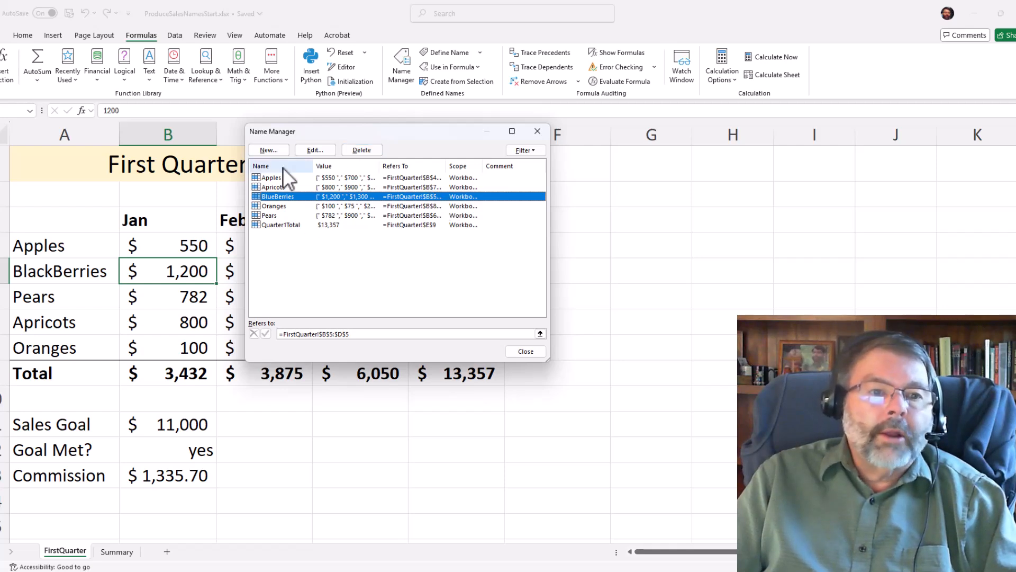
click(313, 150)
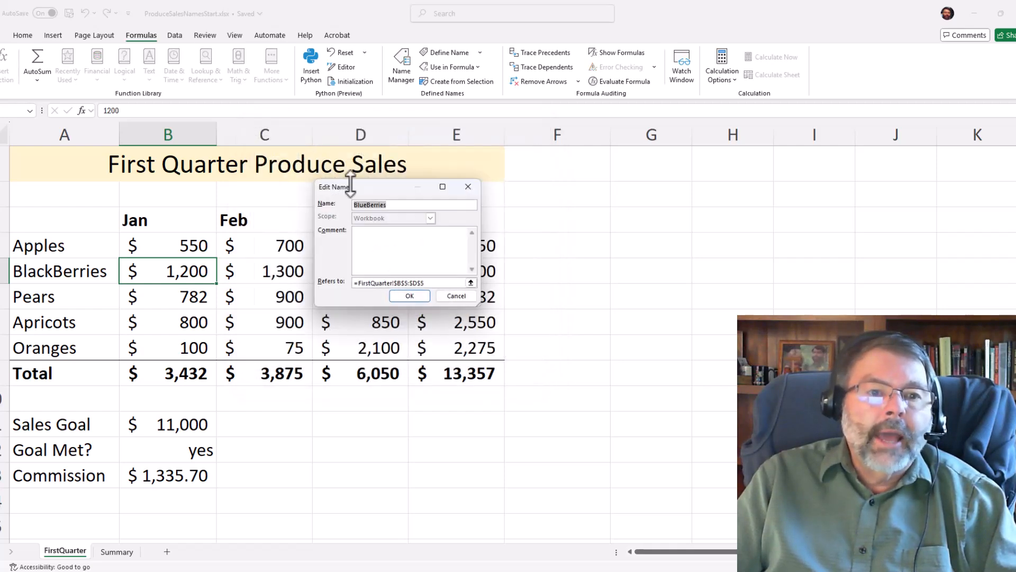
click(398, 205)
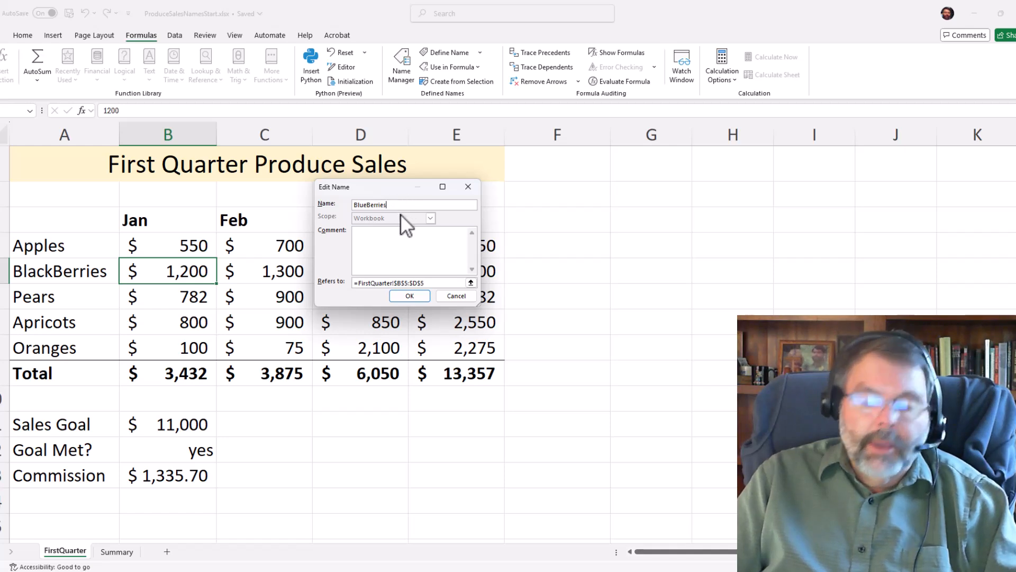
key(Home)
key(Delete)
key(Delete)
key(Delete)
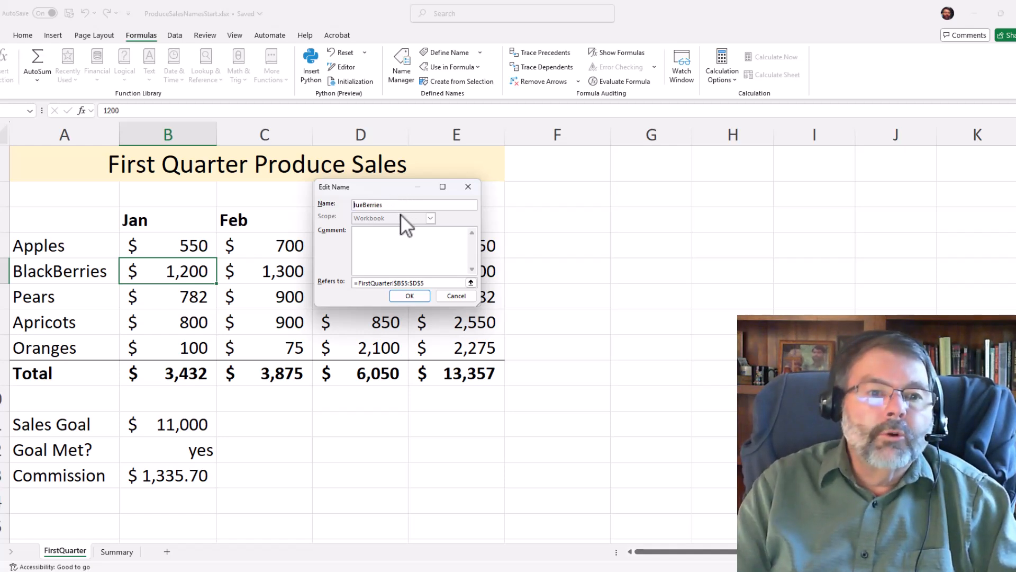
key(Delete)
text(B)
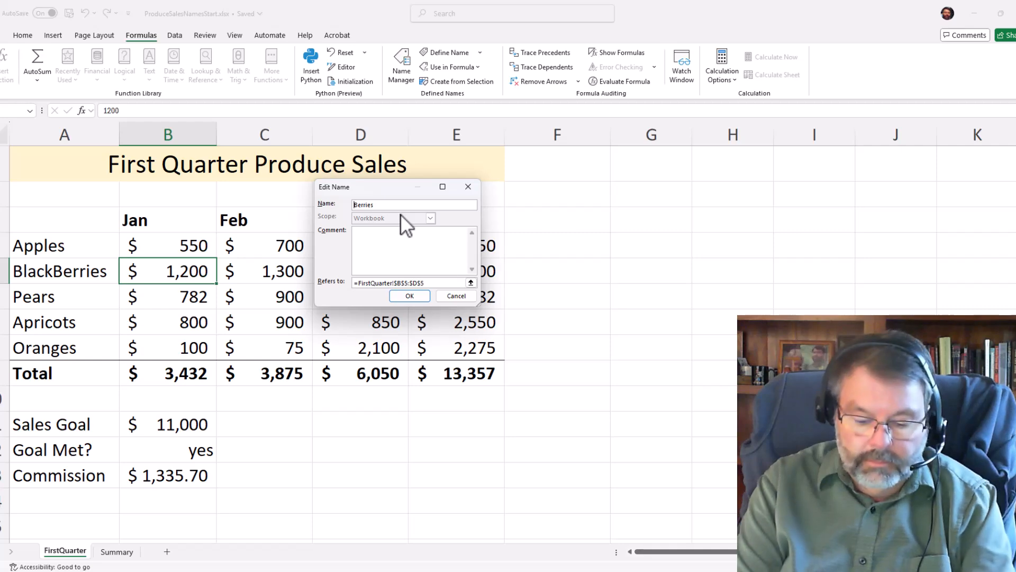
text(lack)
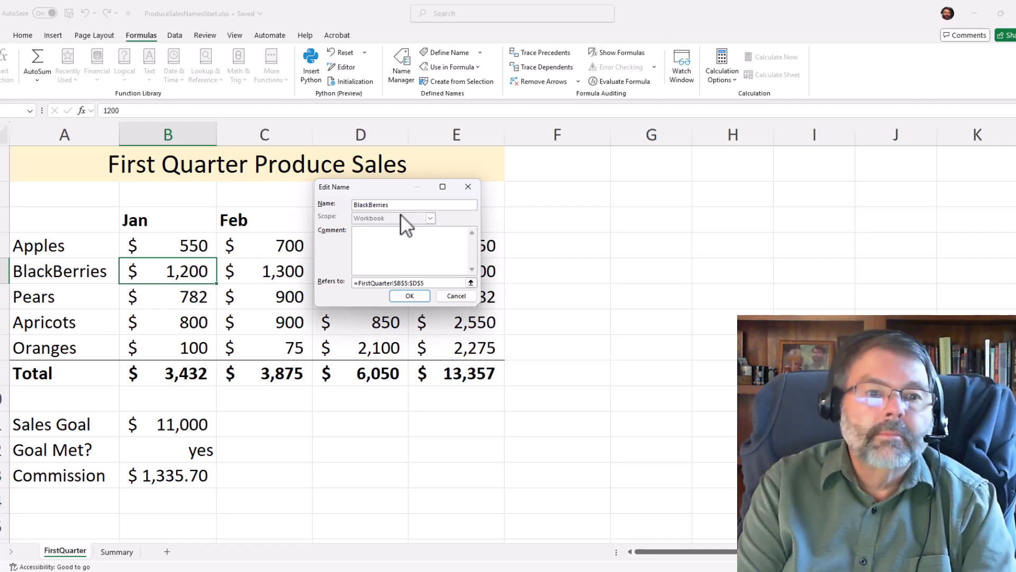
key(Return)
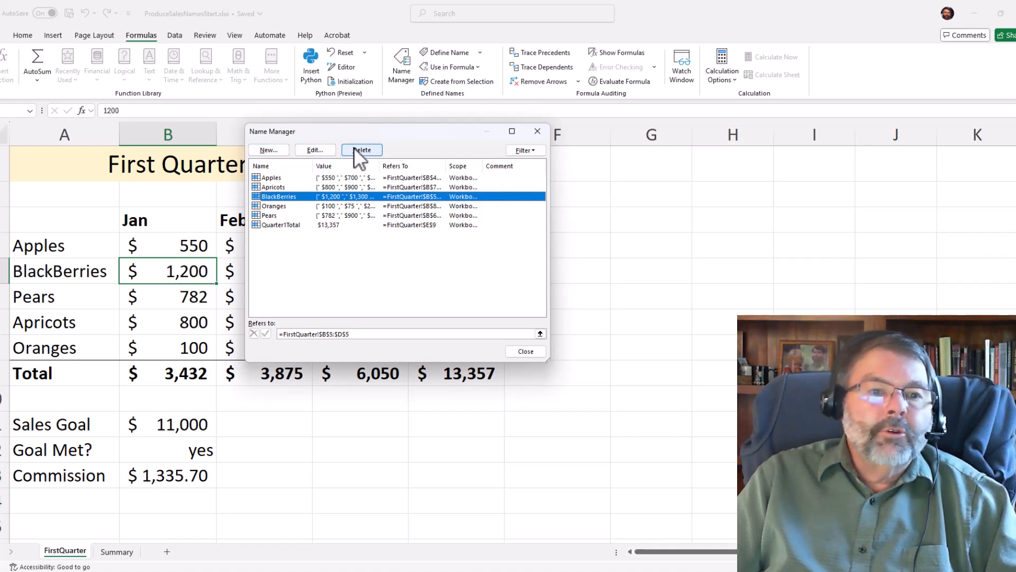
click(530, 351)
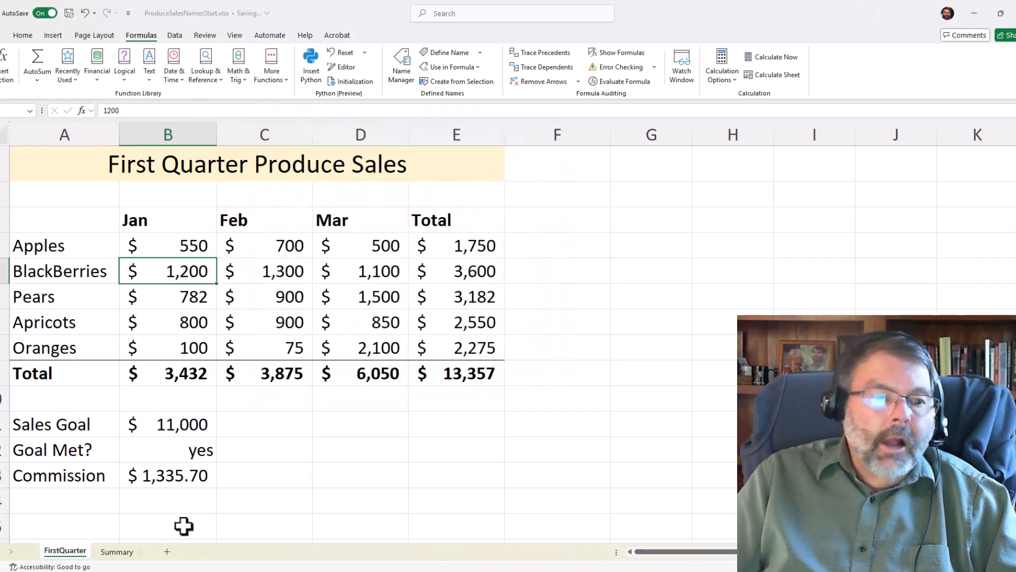
Enter the label Quarter Total in A5 of the Summary sheet and autofit column A to it.
click(116, 551)
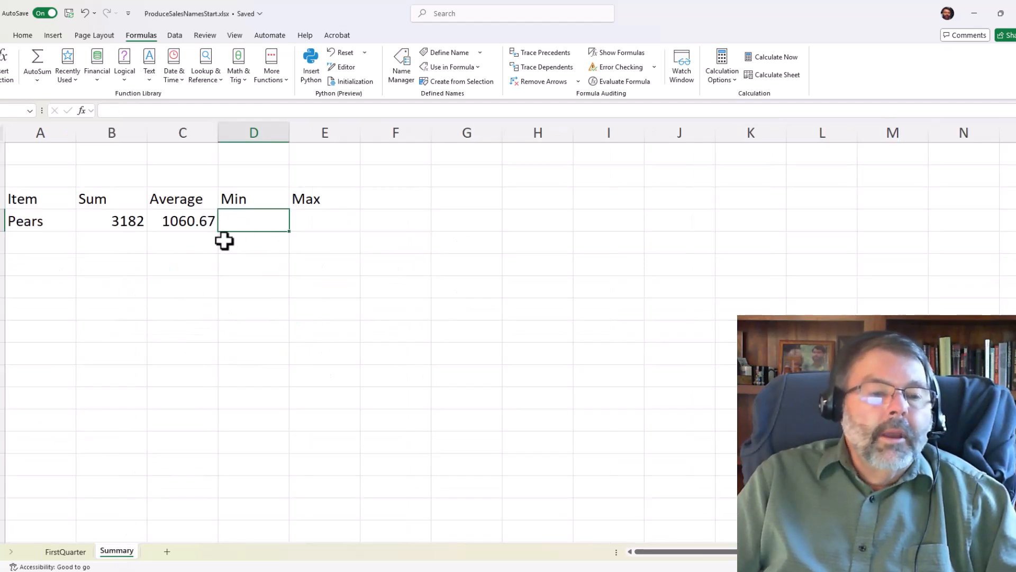
click(39, 308)
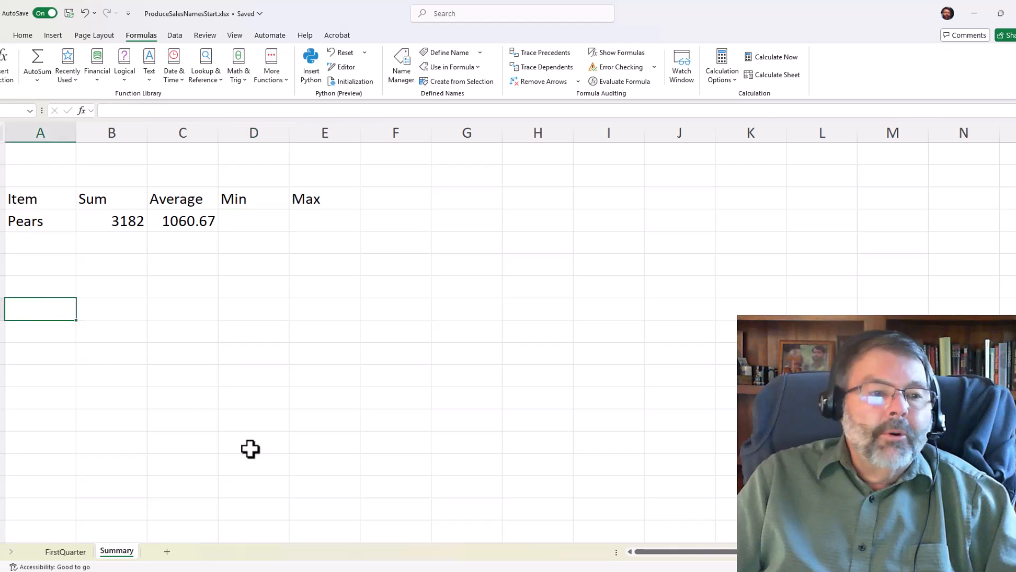
click(34, 244)
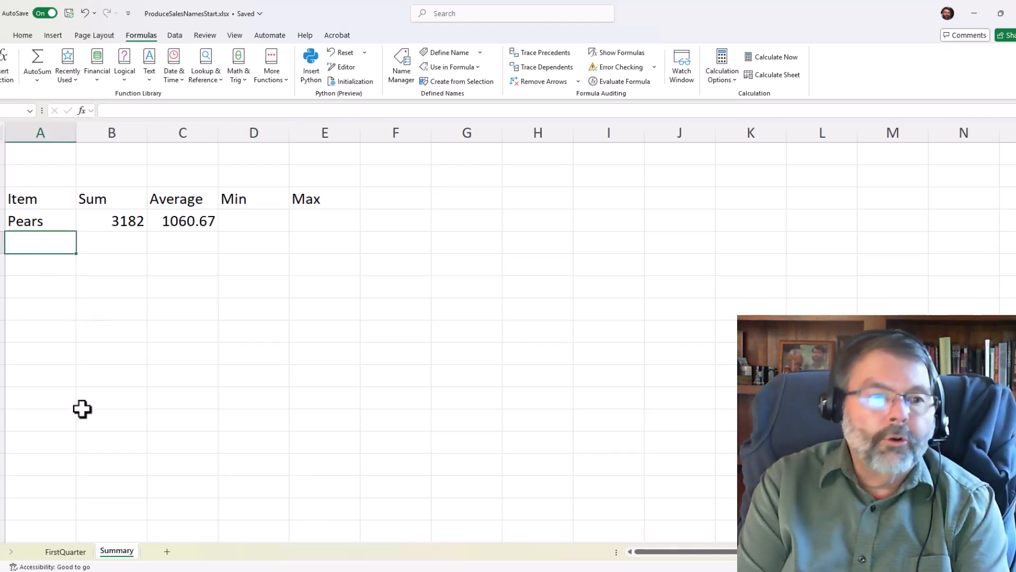
text(Quarter Total)
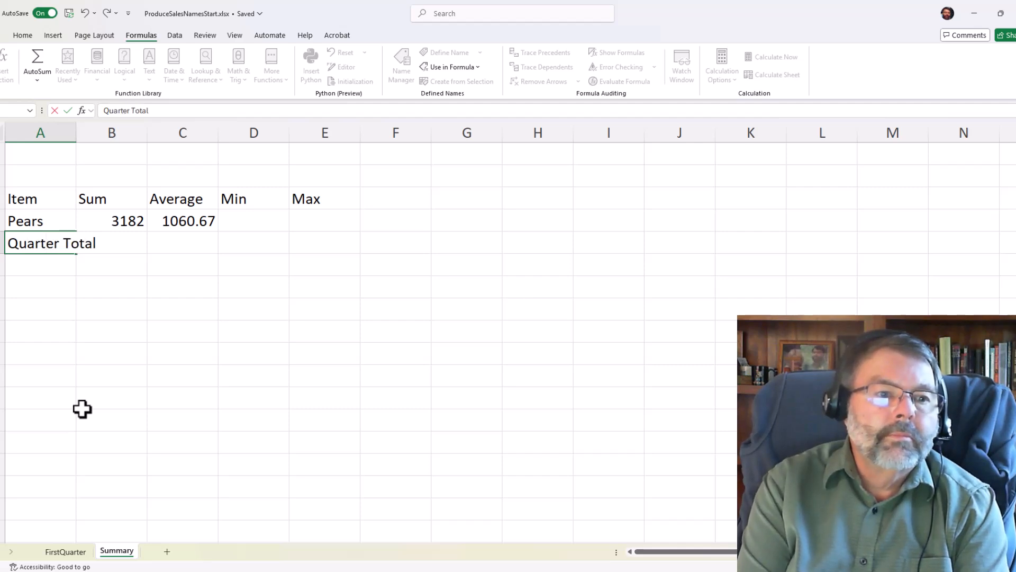
key(Return)
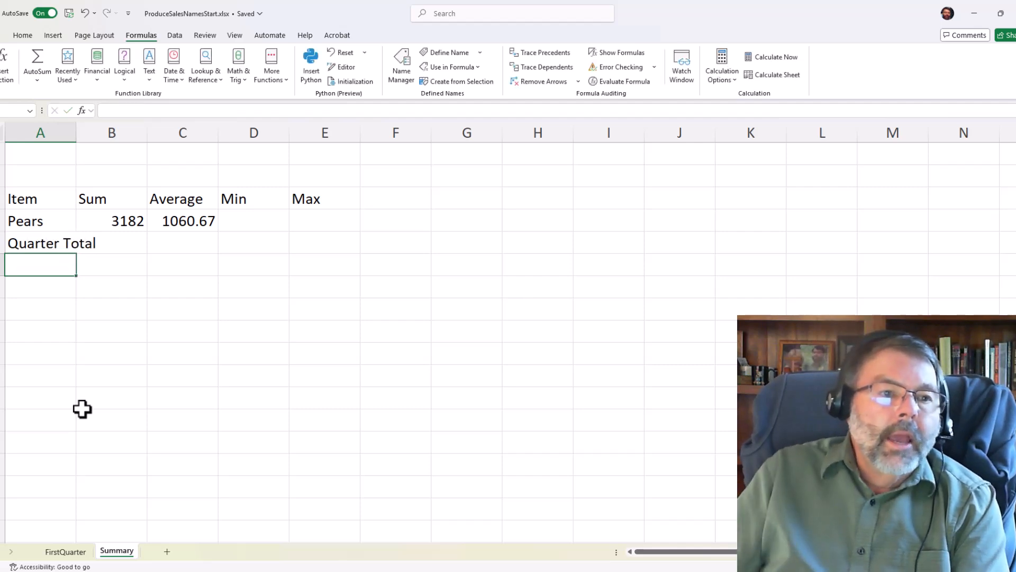
double_click(75, 132)
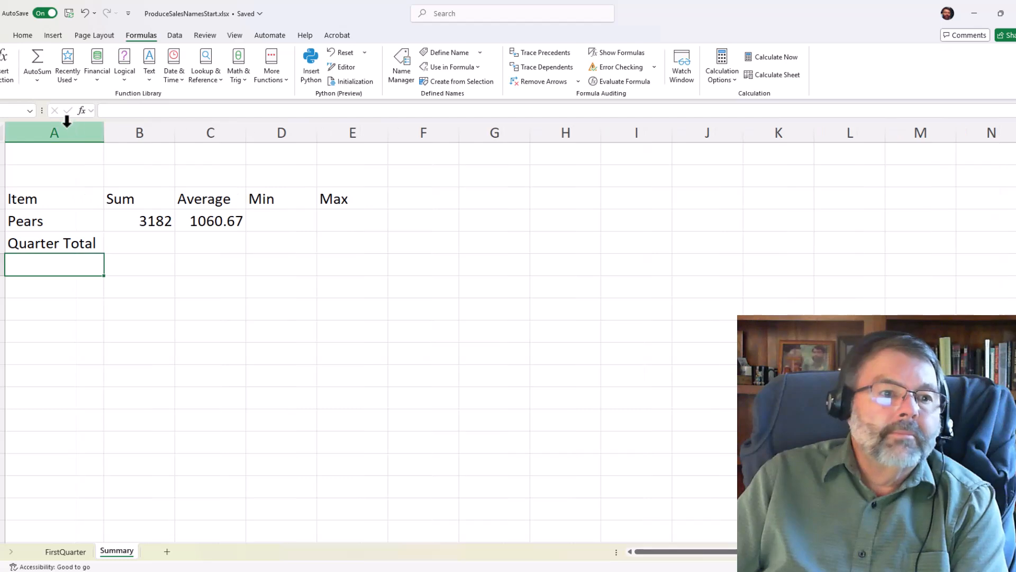
Enter the formula =Quarter1Total in B5 beside the Quarter Total label.
click(136, 243)
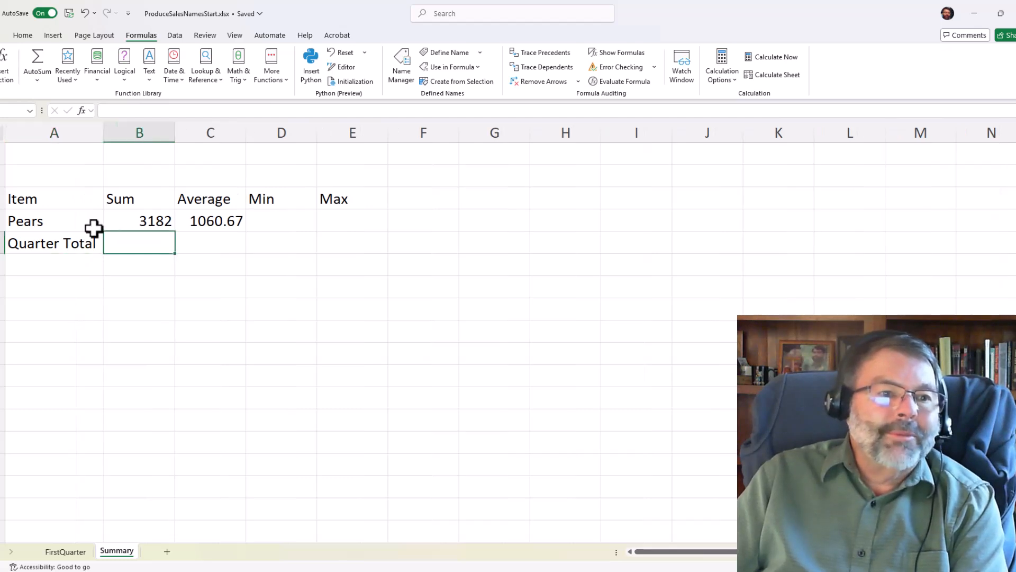
click(31, 110)
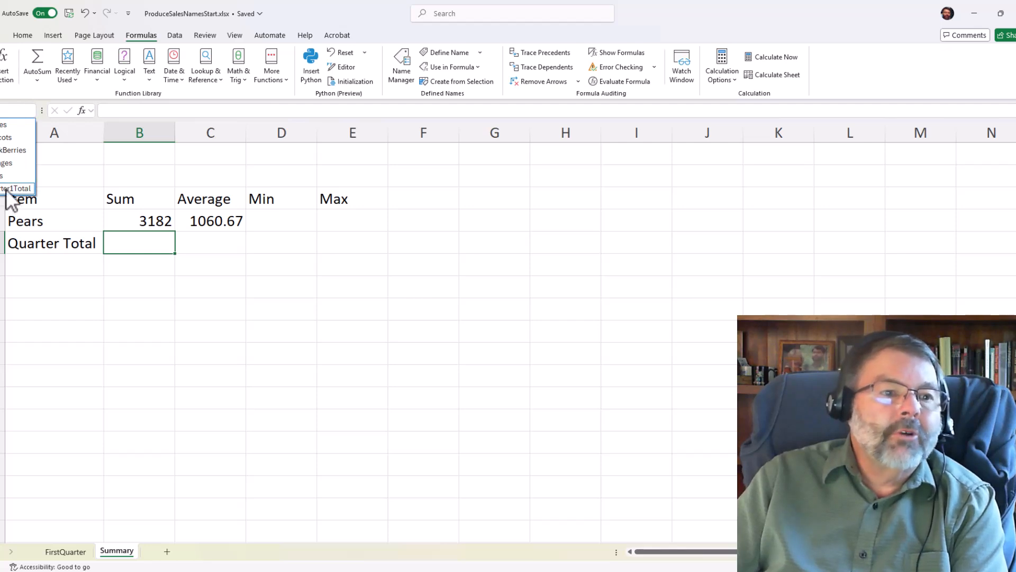
click(135, 255)
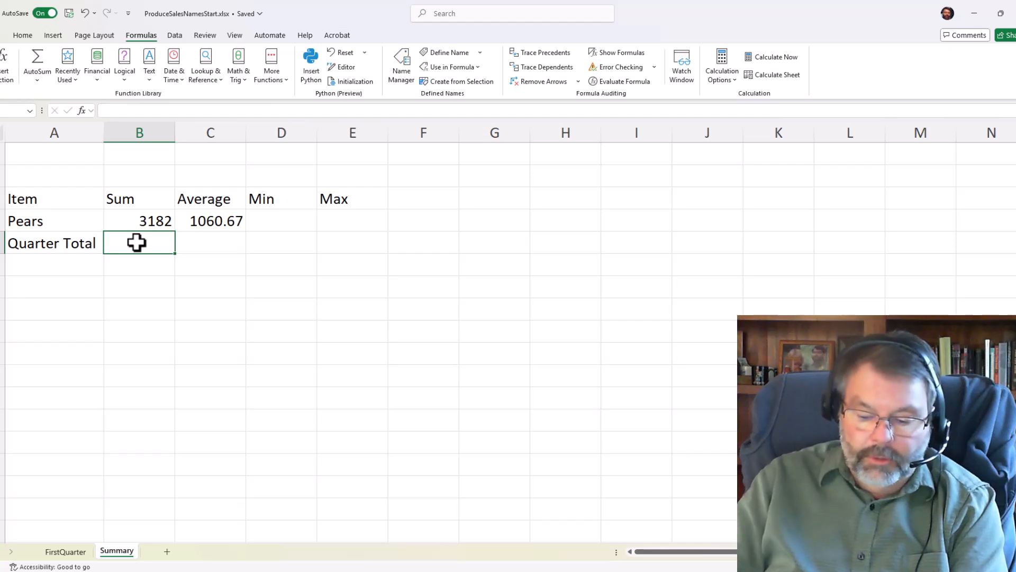
text(=)
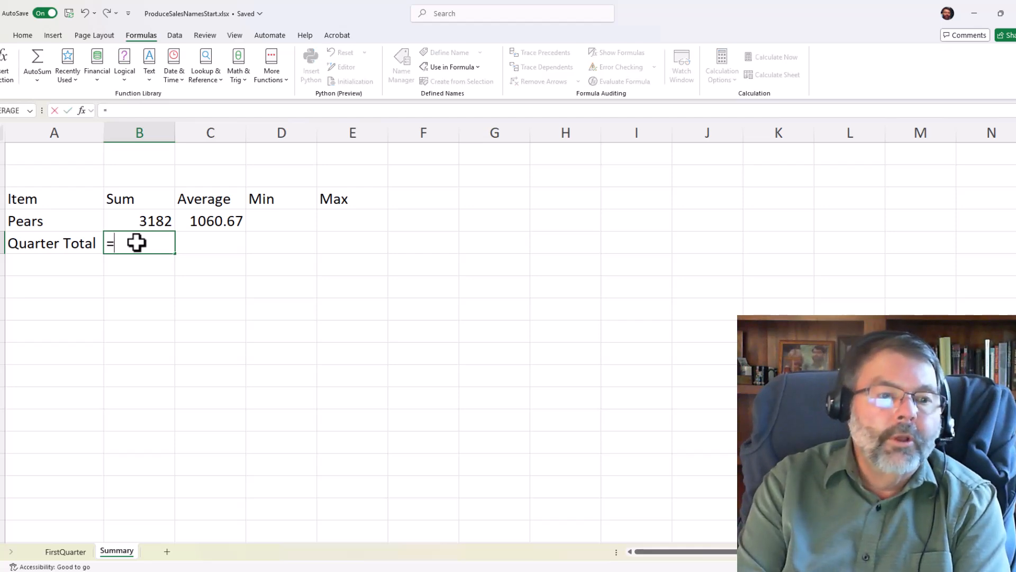
text(qu)
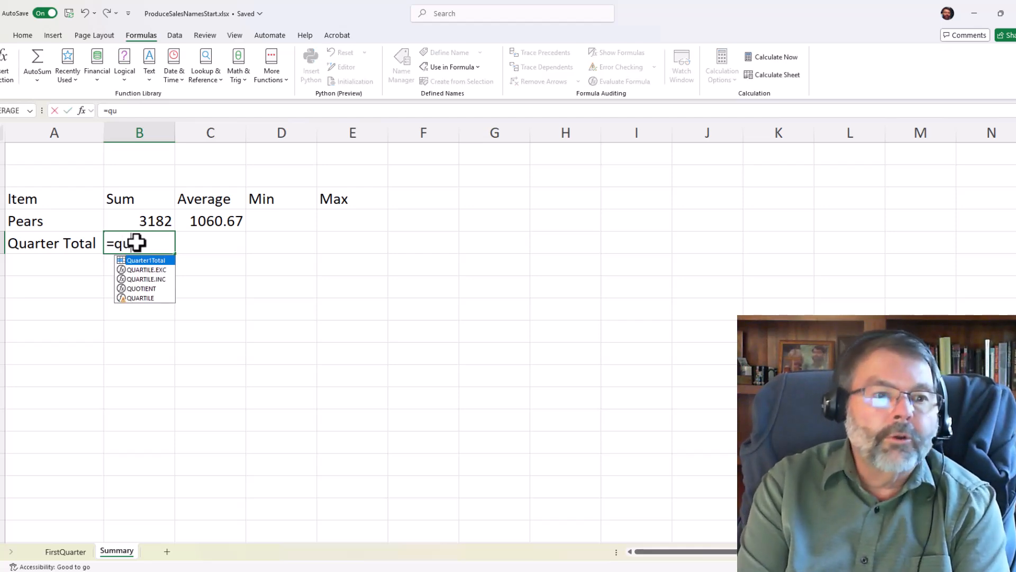
text(arter1total)
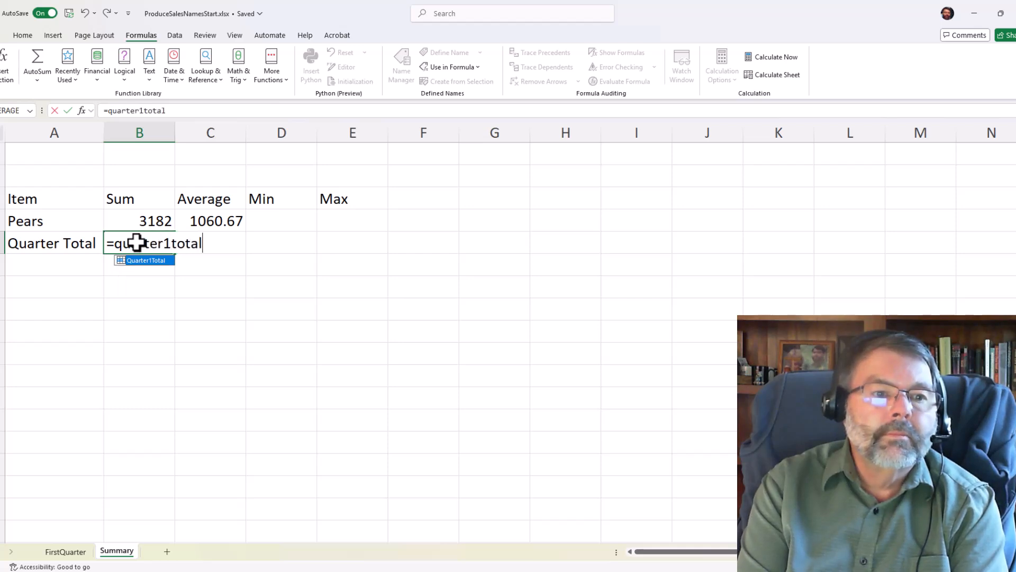
key(Return)
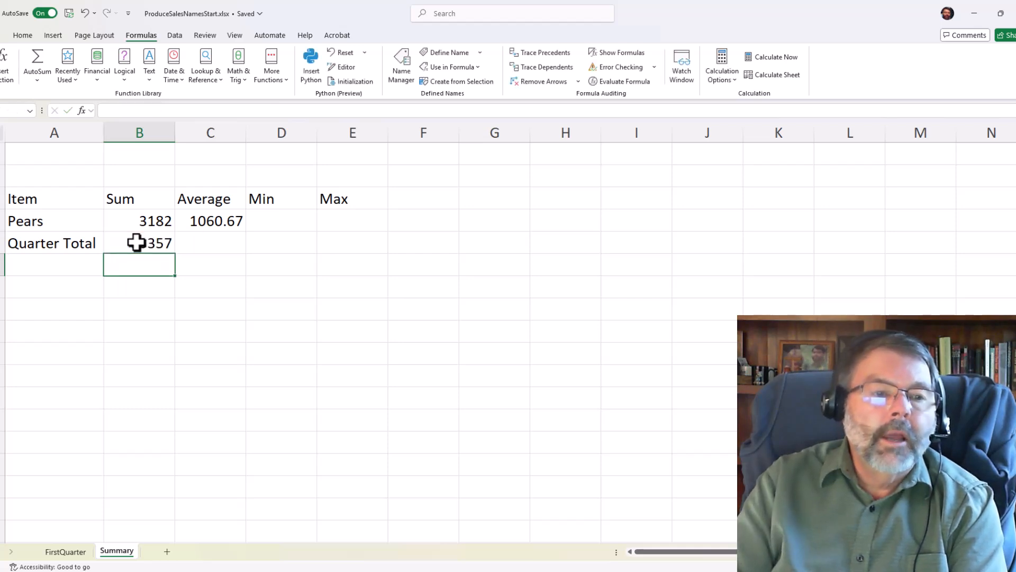
Enter the label % of total in A6 of the Summary sheet, below Quarter Total.
key(Left)
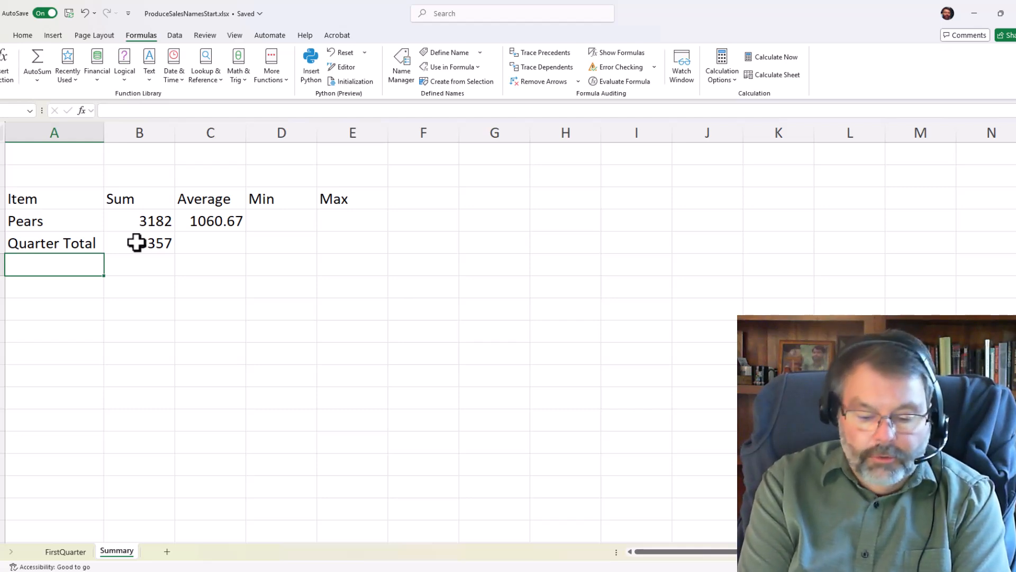
text(%)
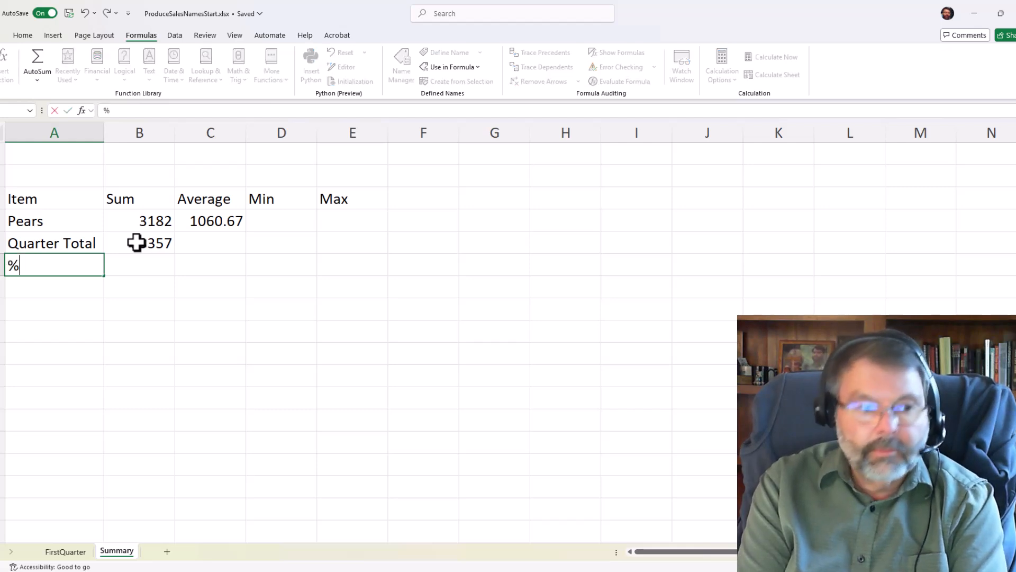
text( otot)
key(BackSpace)
key(BackSpace)
key(BackSpace)
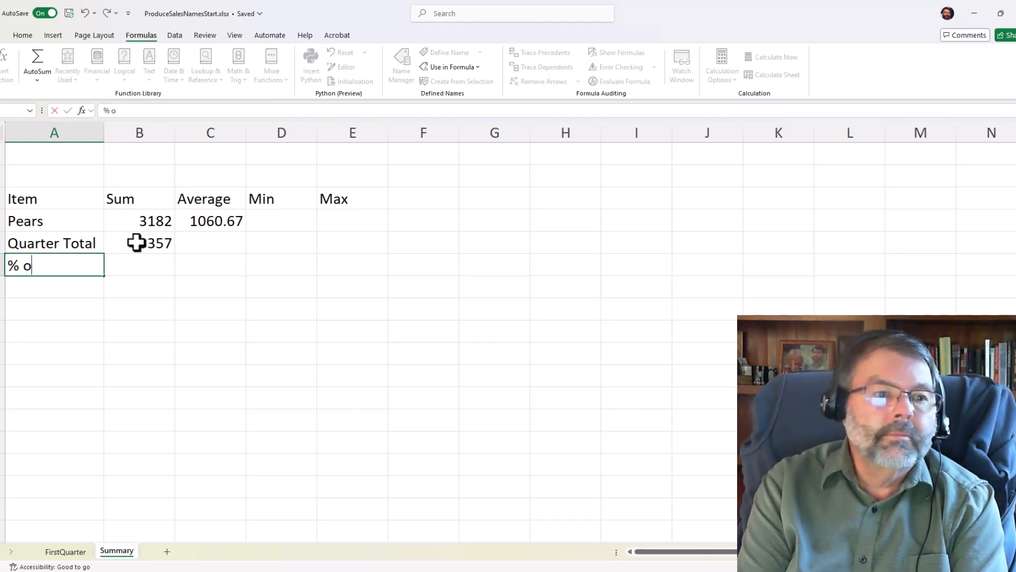
text(of total)
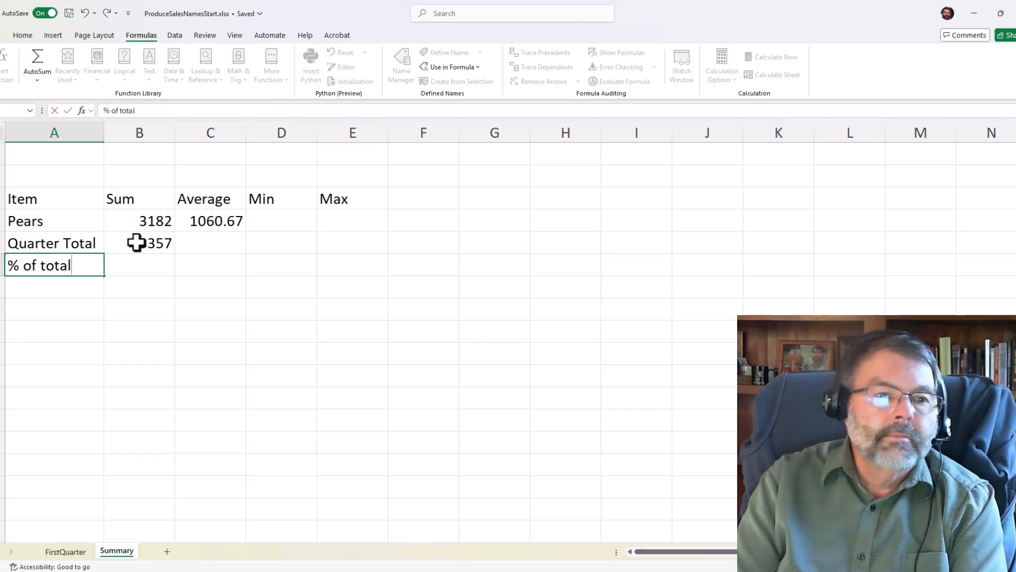
key(Tab)
Enter the formula =B4/B5 in B6 to divide the Pears sum by the quarter total.
text(=)
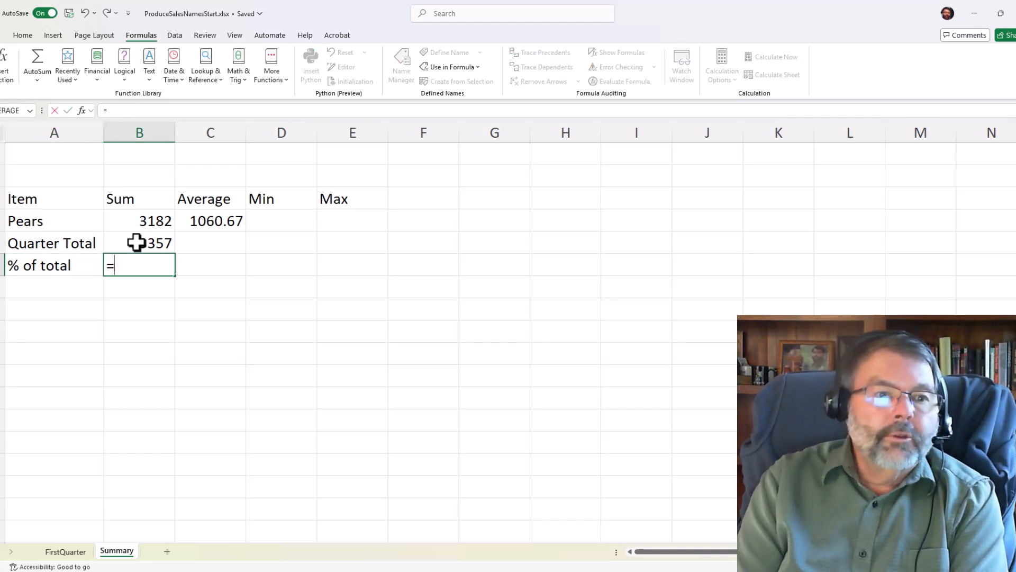
click(136, 243)
key(Up)
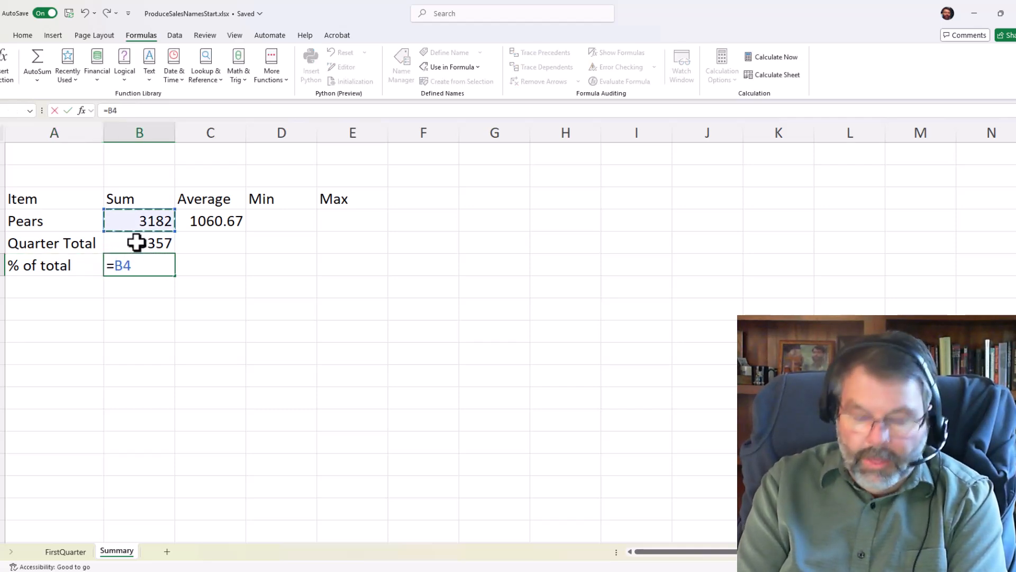
text(/)
click(137, 243)
key(Return)
key(Up)
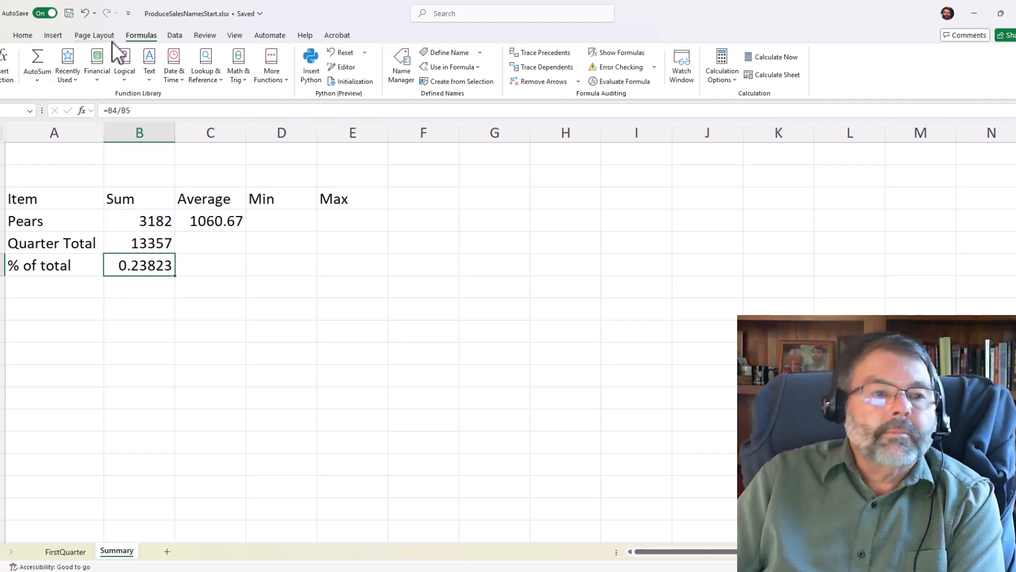
Format the % of total result in B6 as a percentage with two decimal places.
click(23, 35)
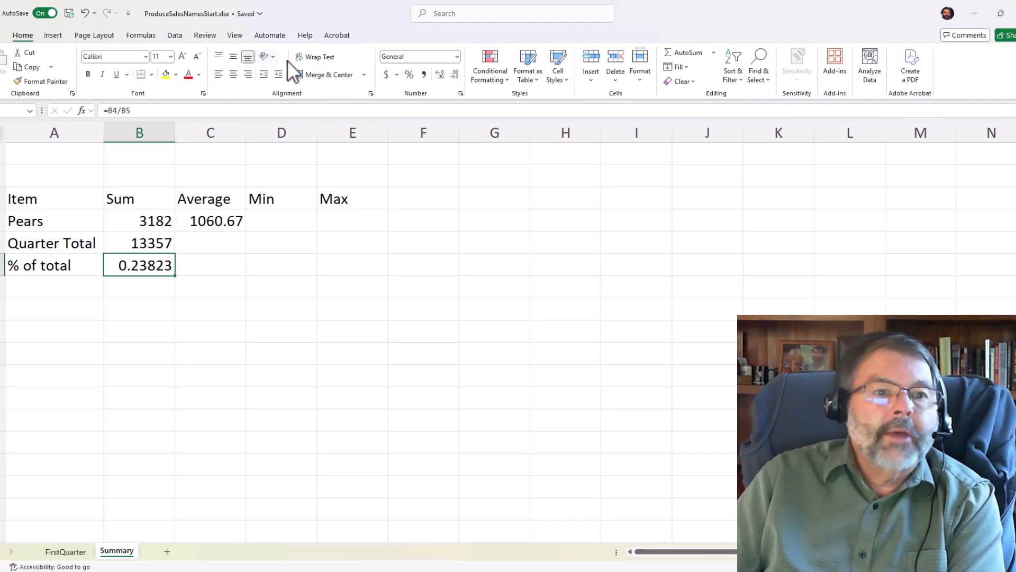
click(408, 73)
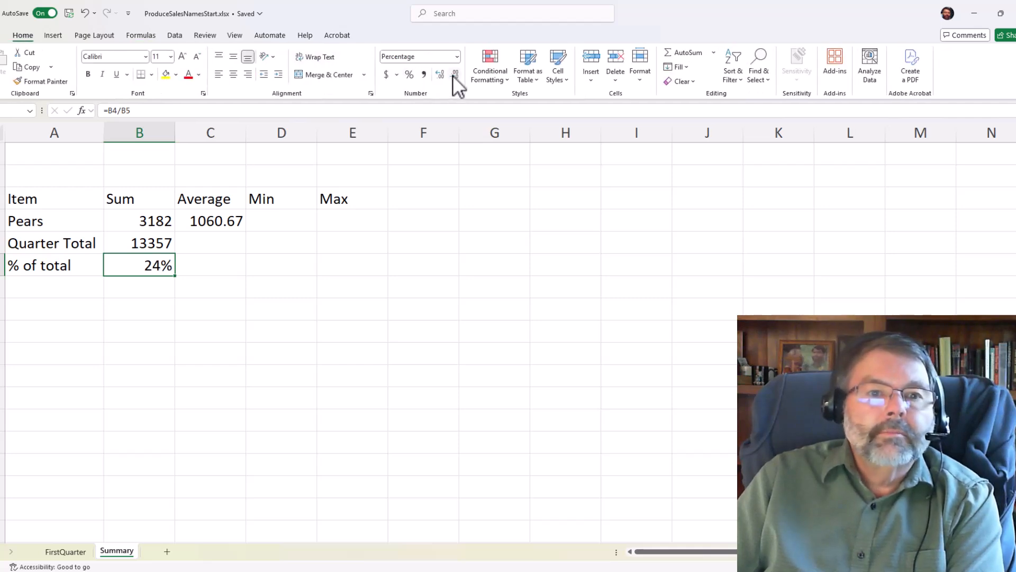
click(442, 77)
click(443, 78)
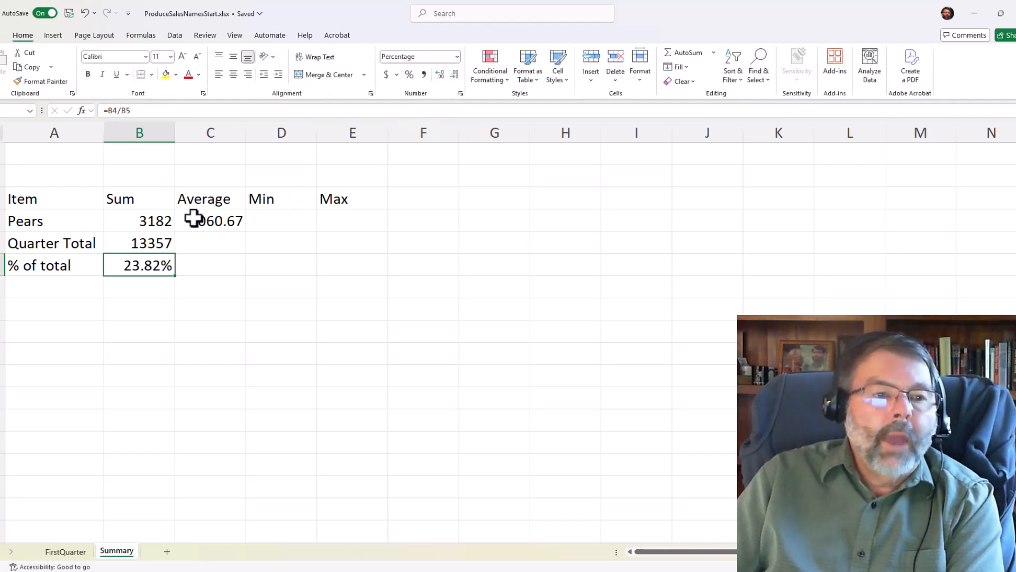
Apply the dollar Accounting number format to the range B4:E5 on the Summary sheet.
drag(150, 222, 335, 239)
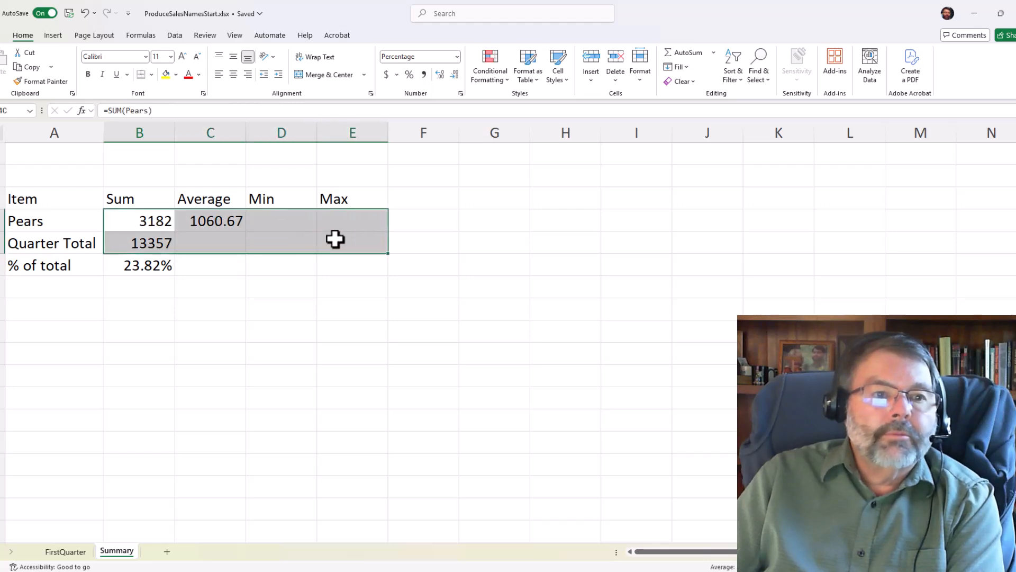
click(385, 76)
click(236, 331)
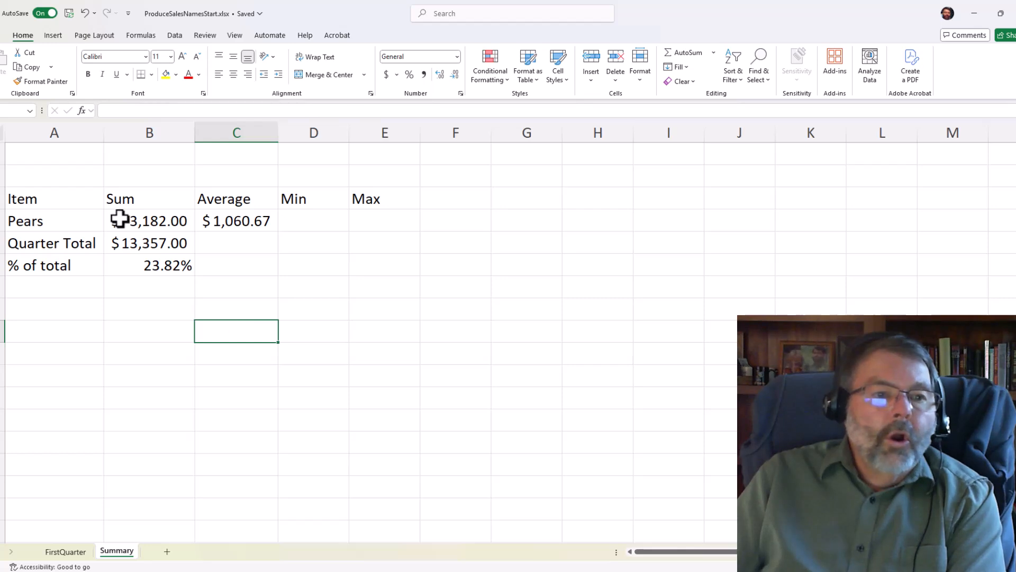
Enter the formula =MIN(Pears) in D4 under the Min heading.
click(326, 217)
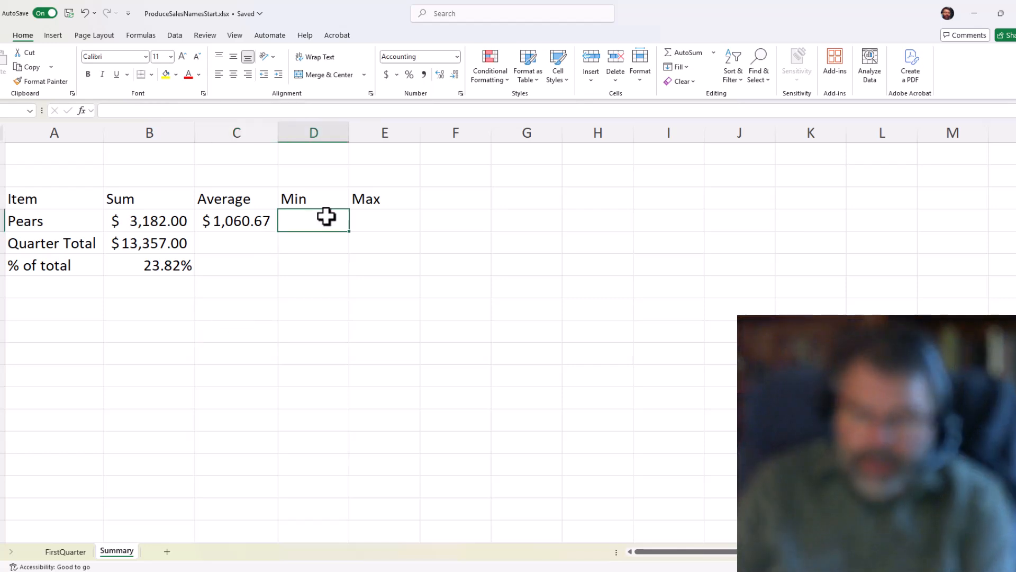
text(=min)
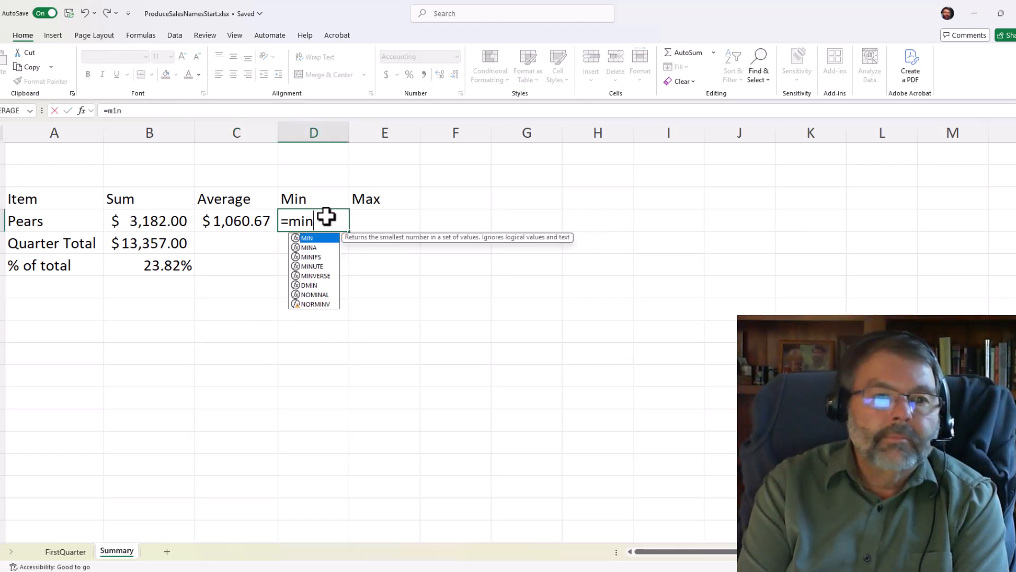
text((pears)
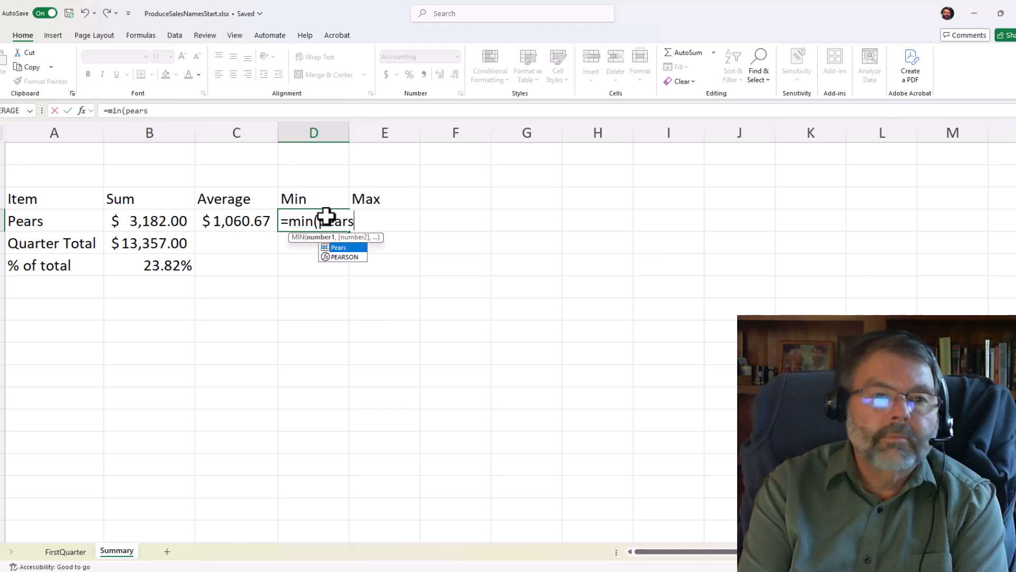
text())
key(Return)
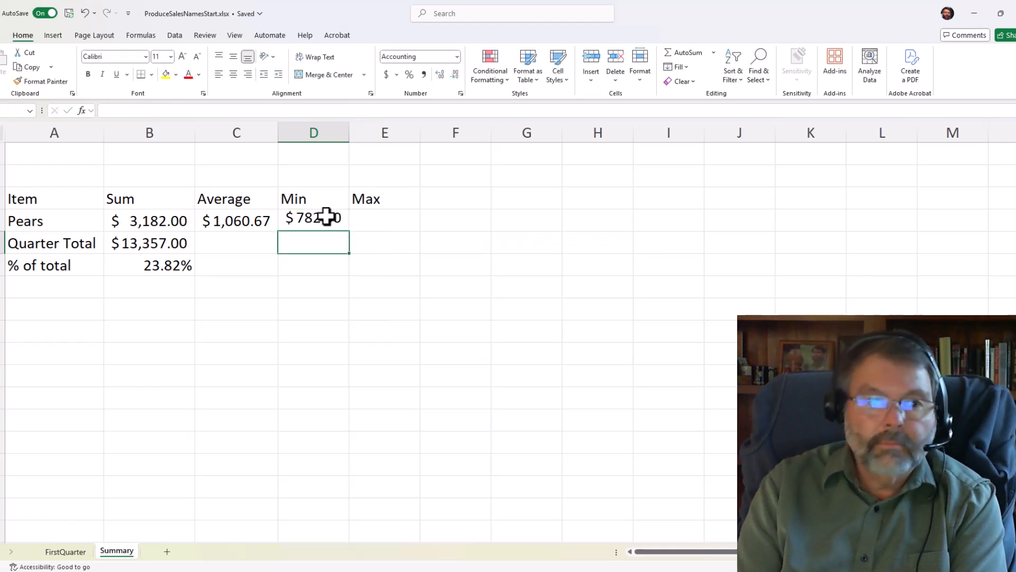
Enter the formula =MAX(Pears) in E4 under the Max heading.
key(Up)
key(Right)
text(=m)
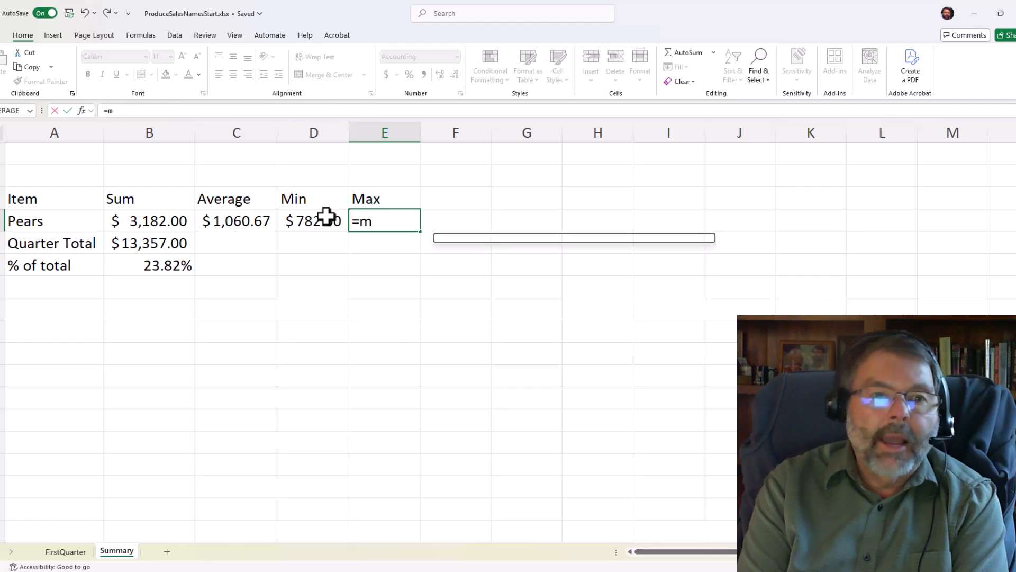
text(ax(P)
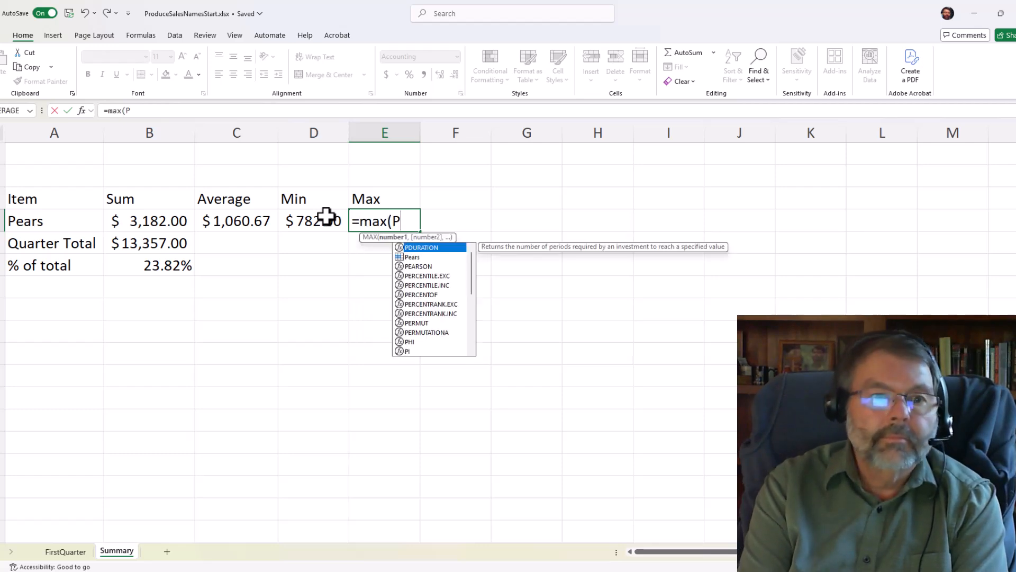
text(ears))
key(Return)
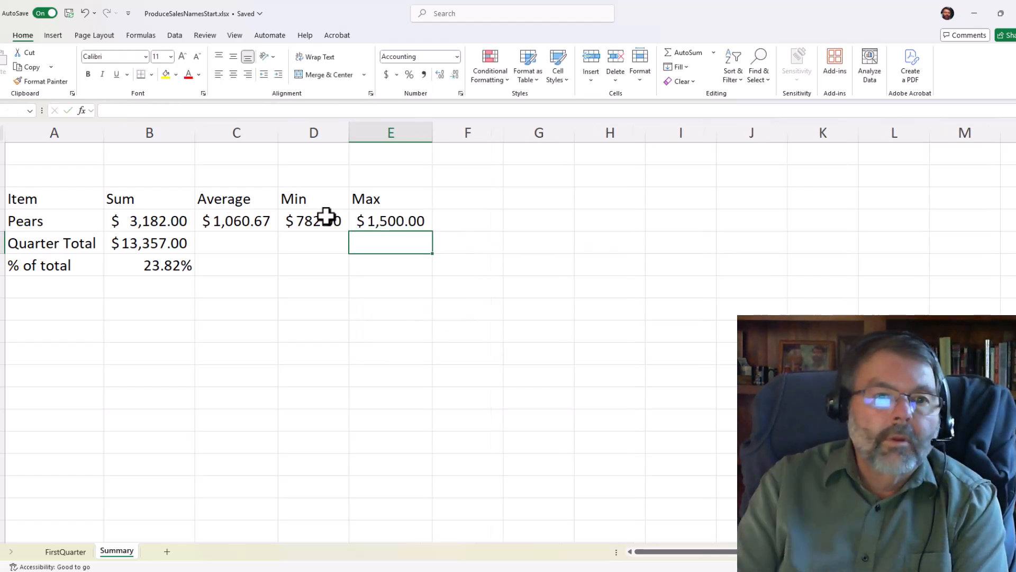
Review the Pears row and the Quarter Total and % of total formulas on the Summary sheet.
key(Up)
key(Left)
key(Left)
key(Left)
key(Left)
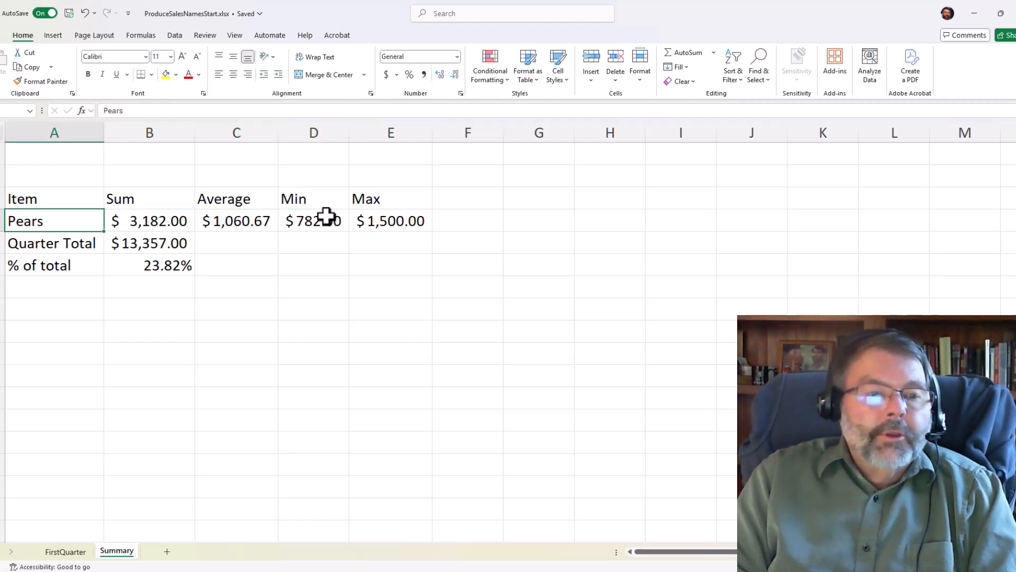
key(Right)
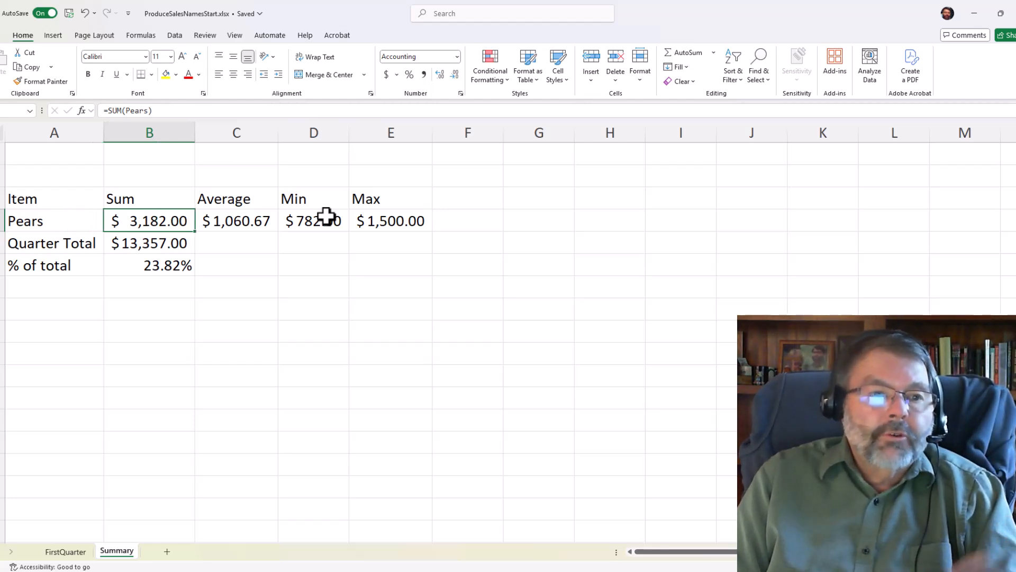
key(Right)
key(Down)
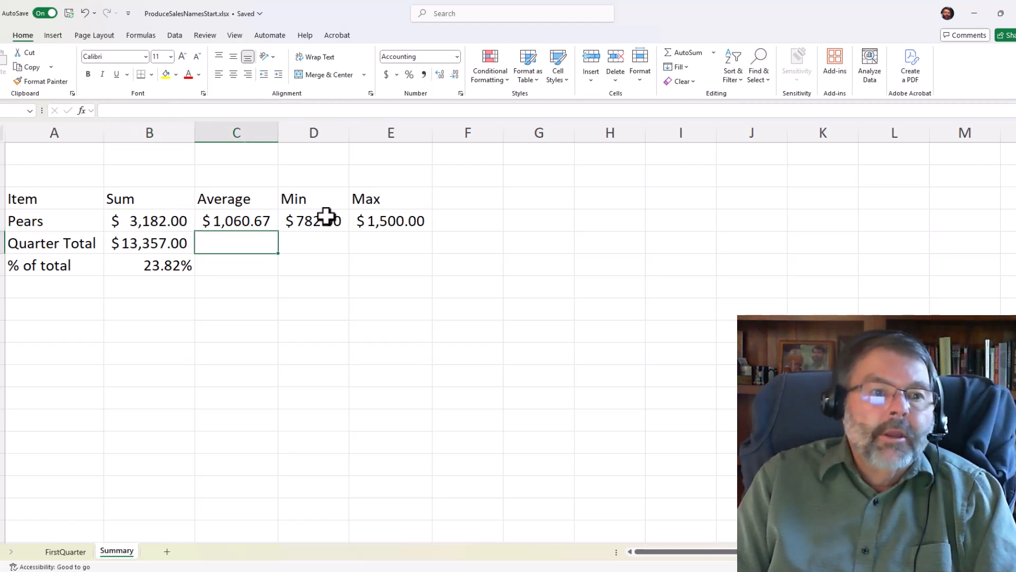
key(Down)
key(Left)
key(Up)
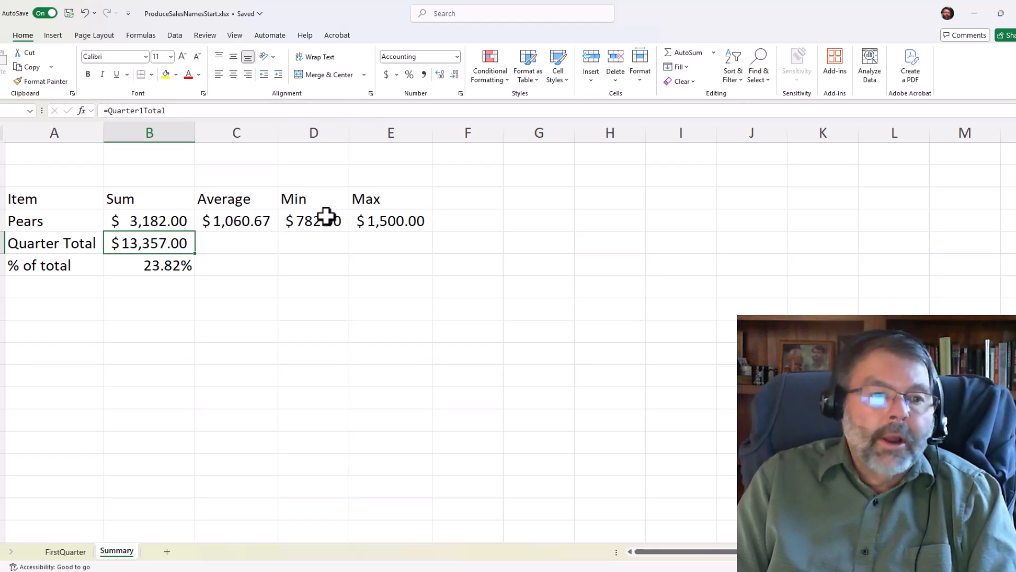
key(Down)
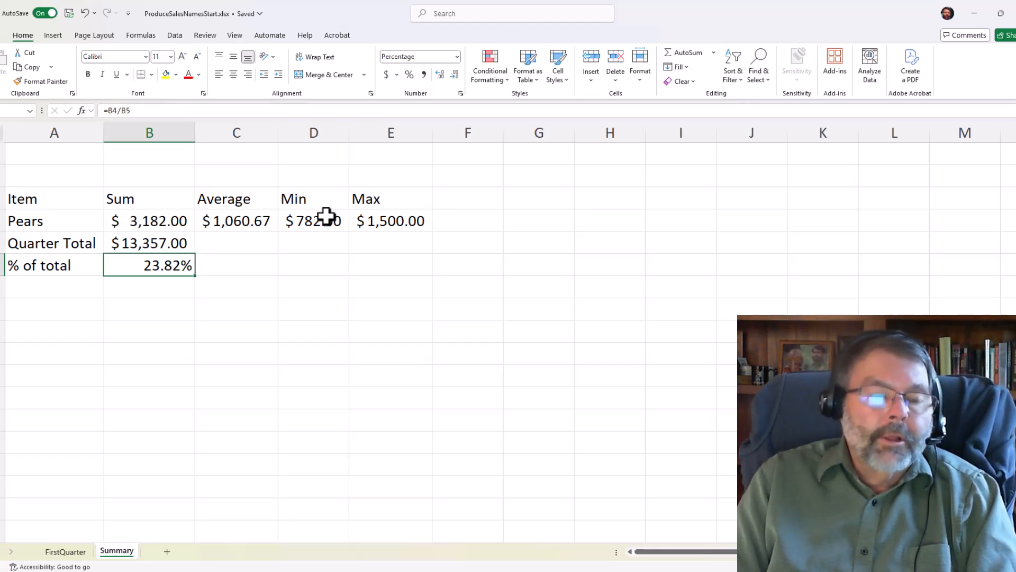
key(Up)
key(Up)
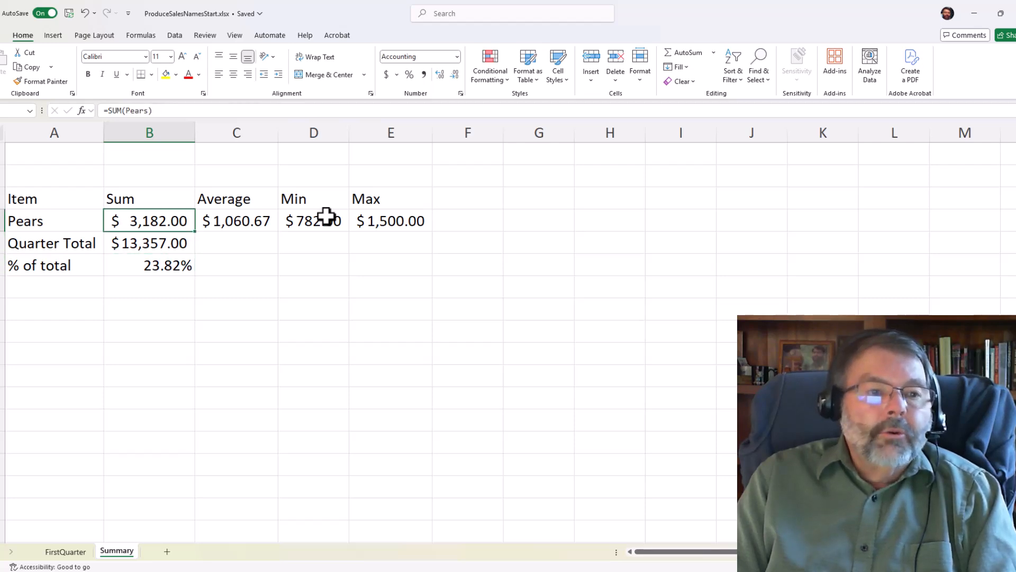
Replace the item name Pears in A4 of the Summary sheet with Apples.
key(Left)
key(Right)
key(Left)
key(Delete)
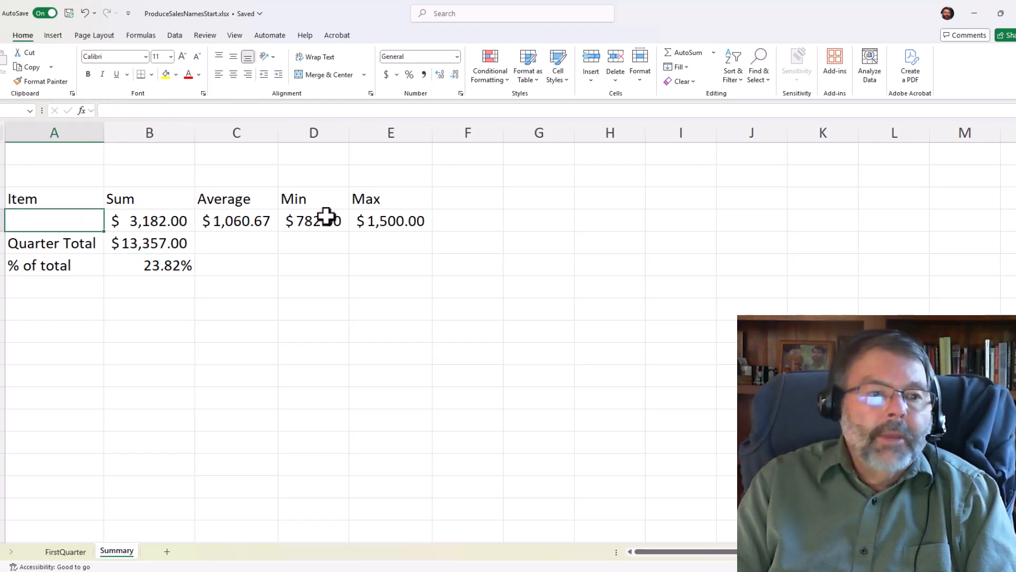
text(Apple)
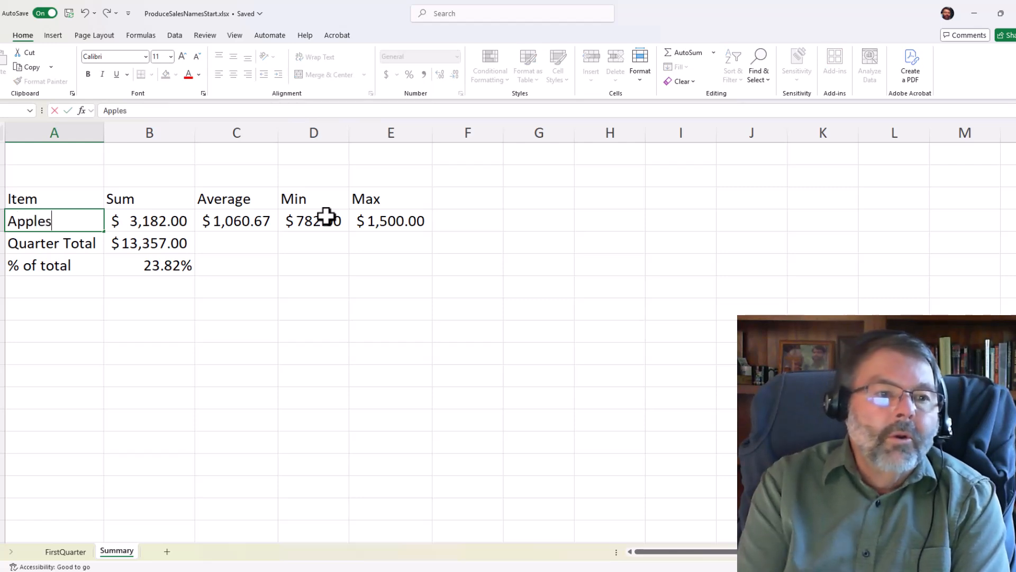
text(s)
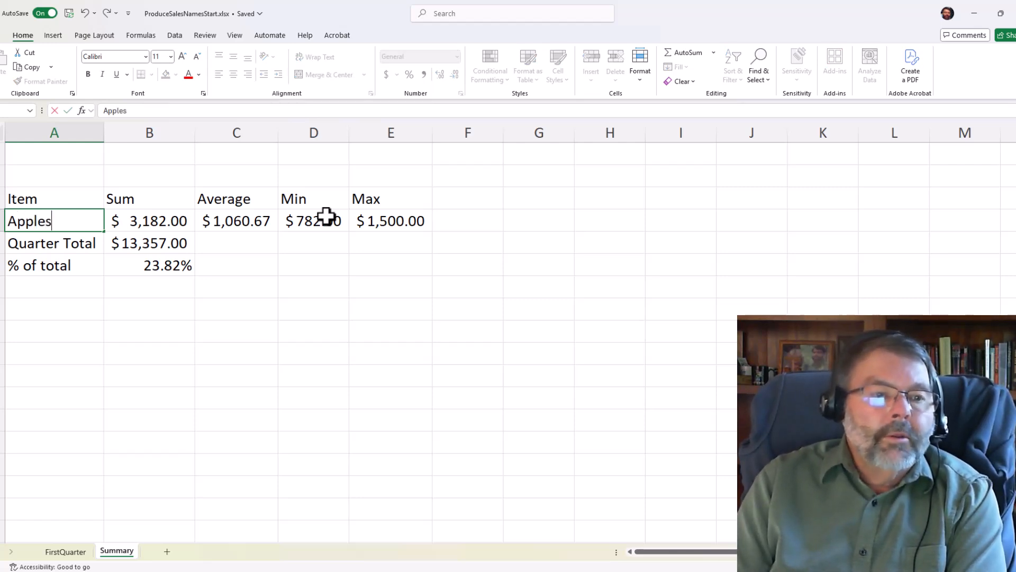
key(Return)
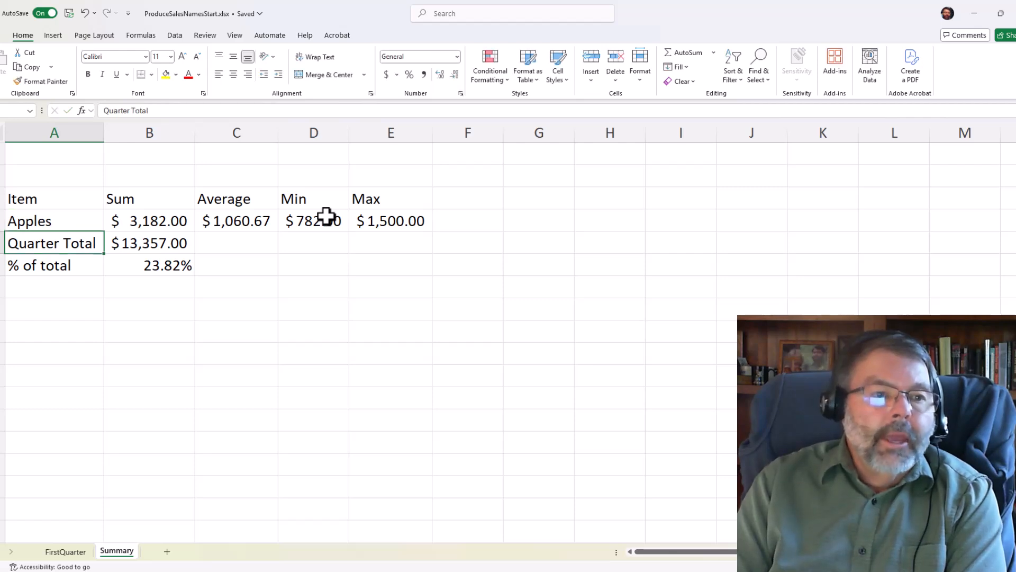
Check which named range the Sum, Average, Min and Max formulas in row 4 refer to.
key(Up)
key(Right)
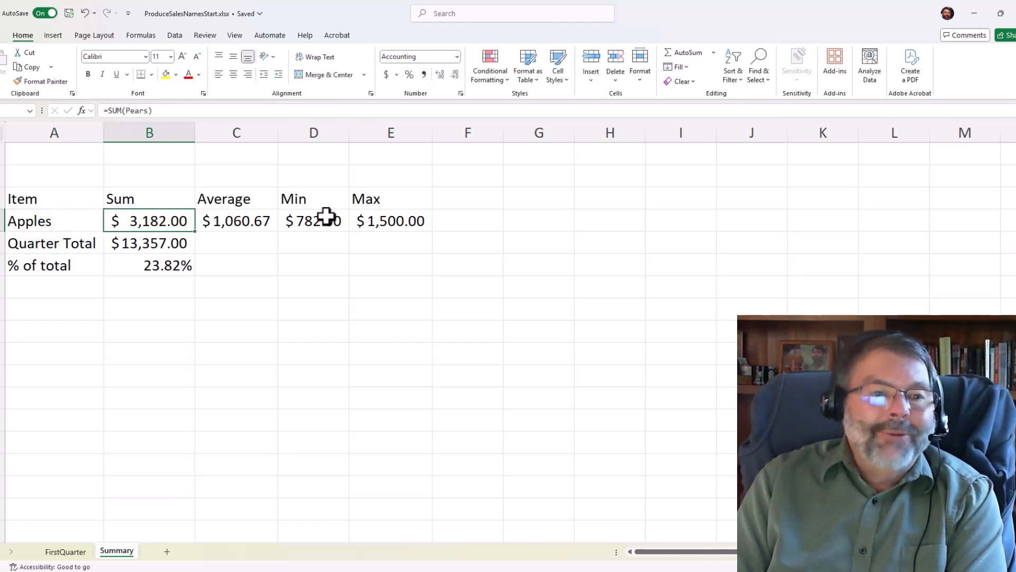
key(Right)
key(Left)
key(Right)
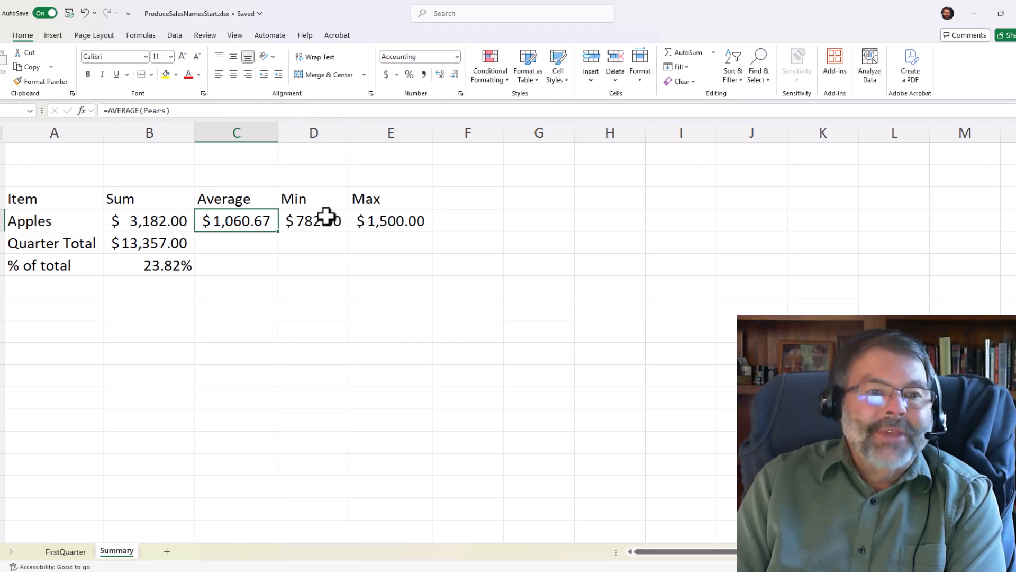
key(Right)
key(Right)
key(Left)
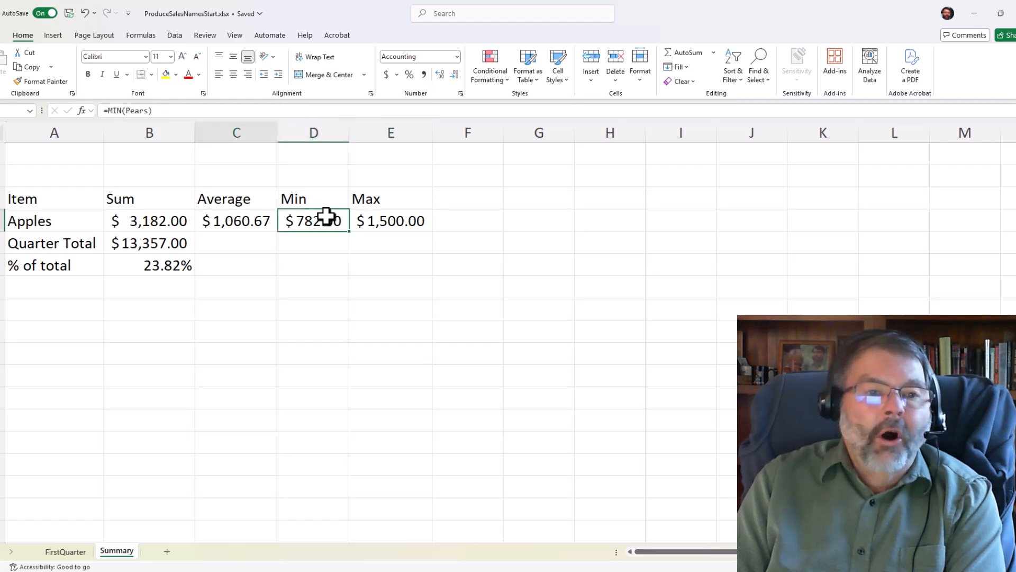
key(Left)
key(Left)
key(Right)
key(Left)
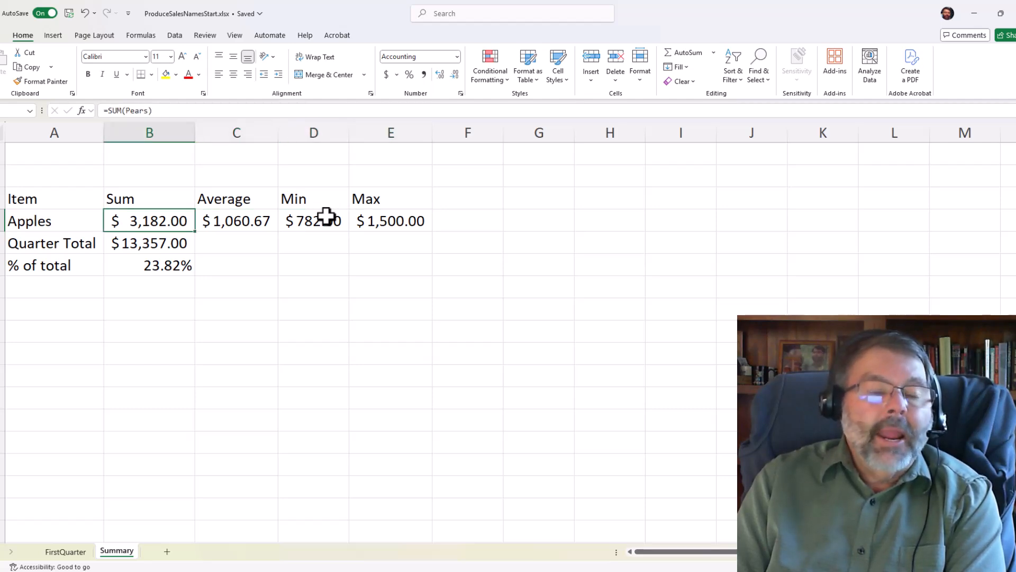
Replace the item name in A4 of the Summary sheet with Oranges.
key(Left)
key(Delete)
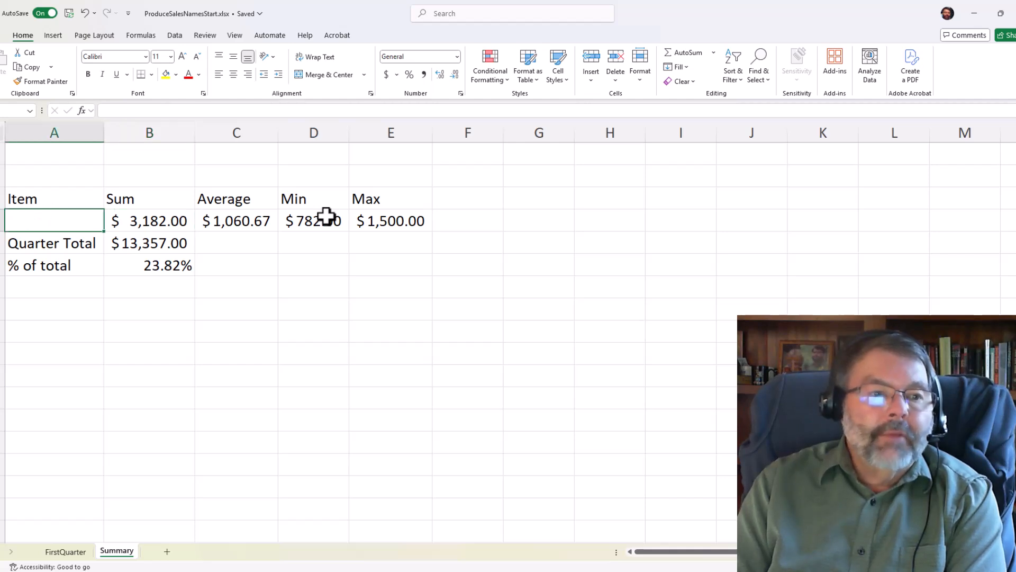
text(Oer)
key(BackSpace)
key(BackSpace)
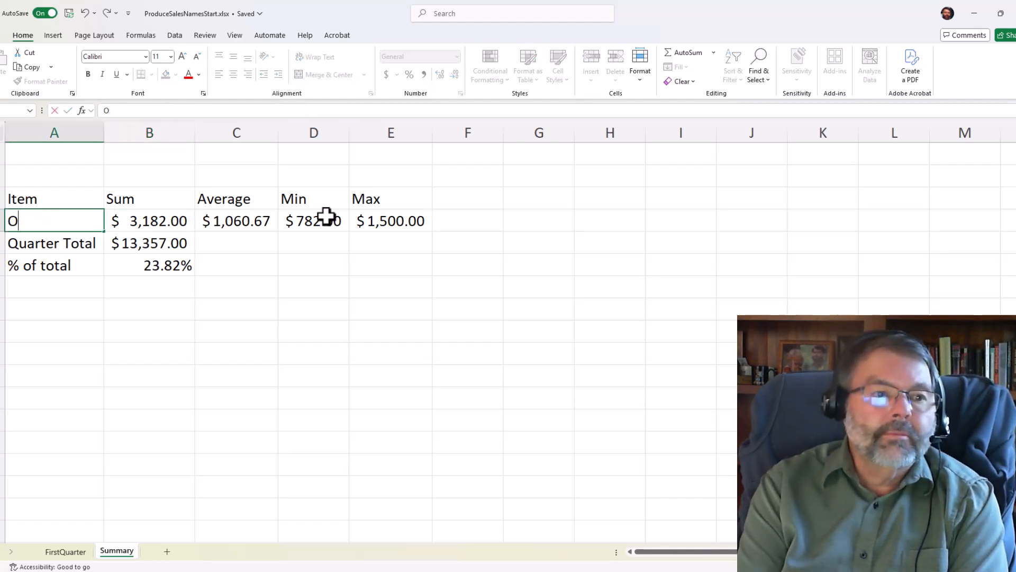
text(ranges)
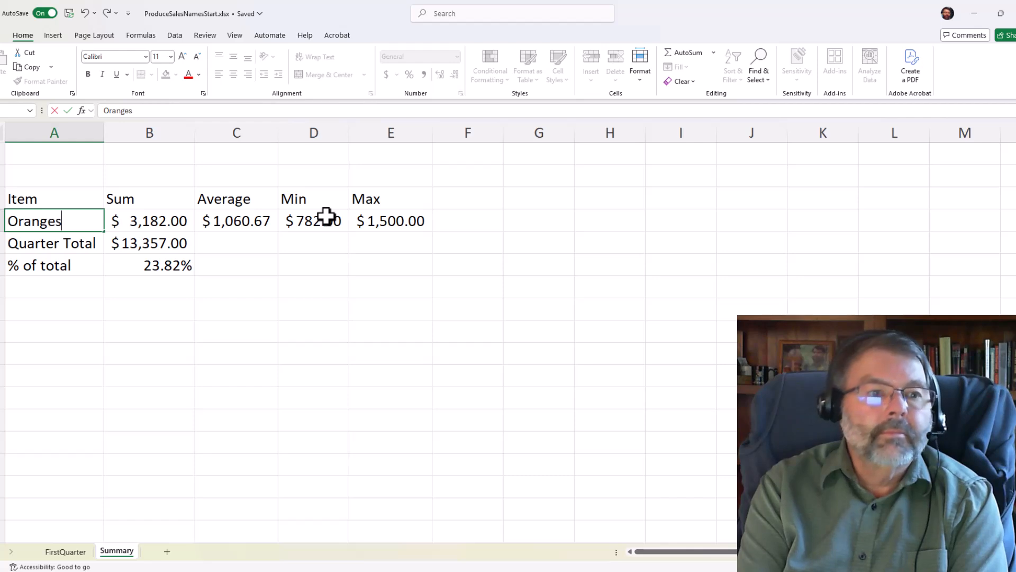
key(Return)
Check which named range the Sum, Average, Min and Max formulas beside Oranges in row 4 use.
key(Up)
key(Right)
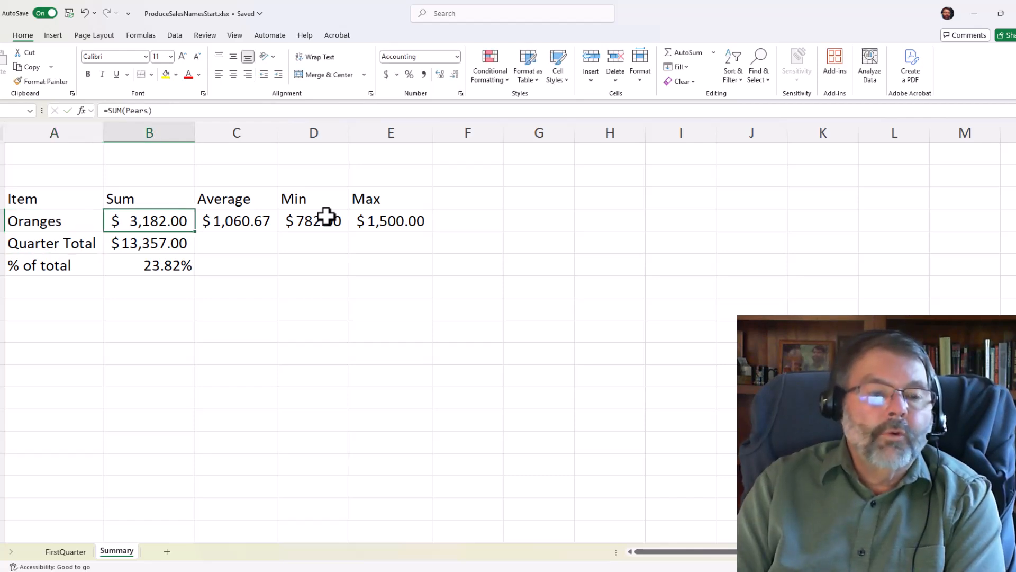
key(Right)
key(Right)
key(Right)
key(Left)
key(Left)
key(Left)
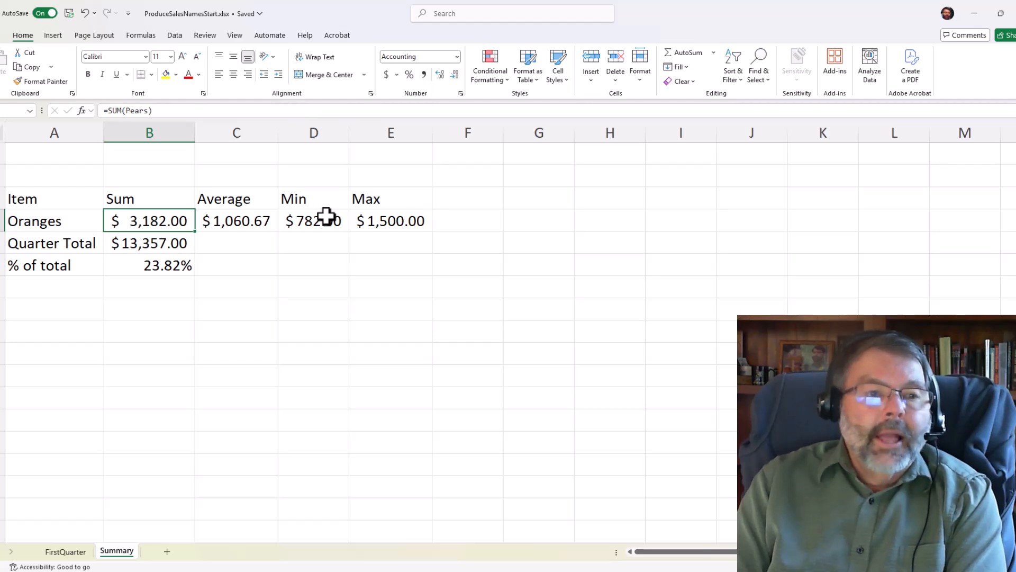
key(Left)
key(Right)
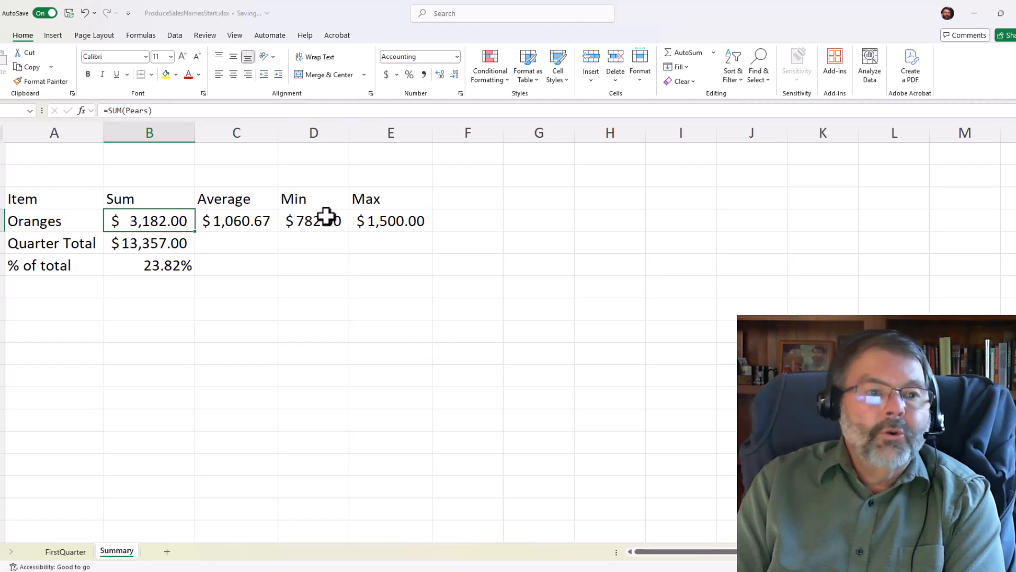
key(Left)
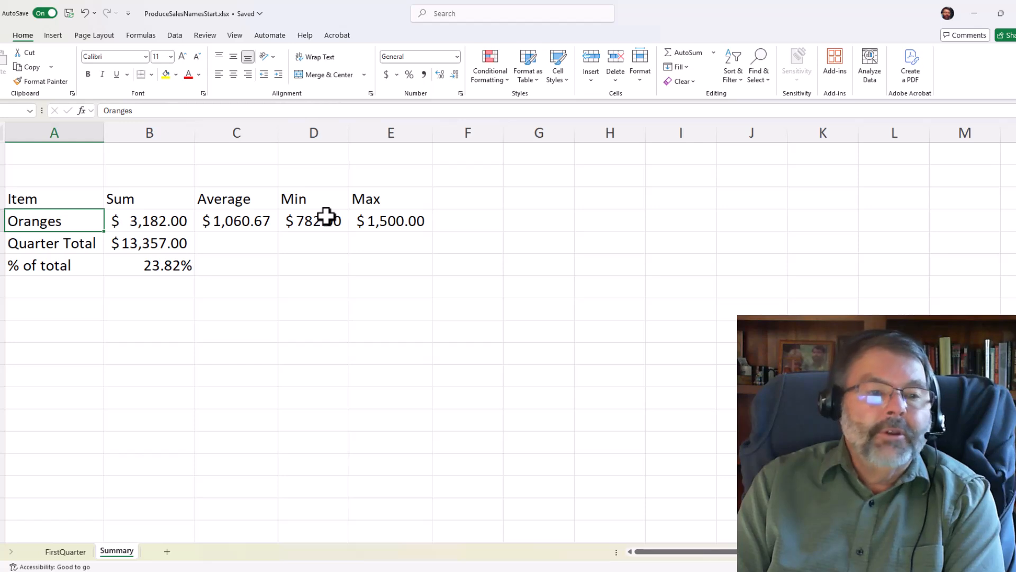
key(Right)
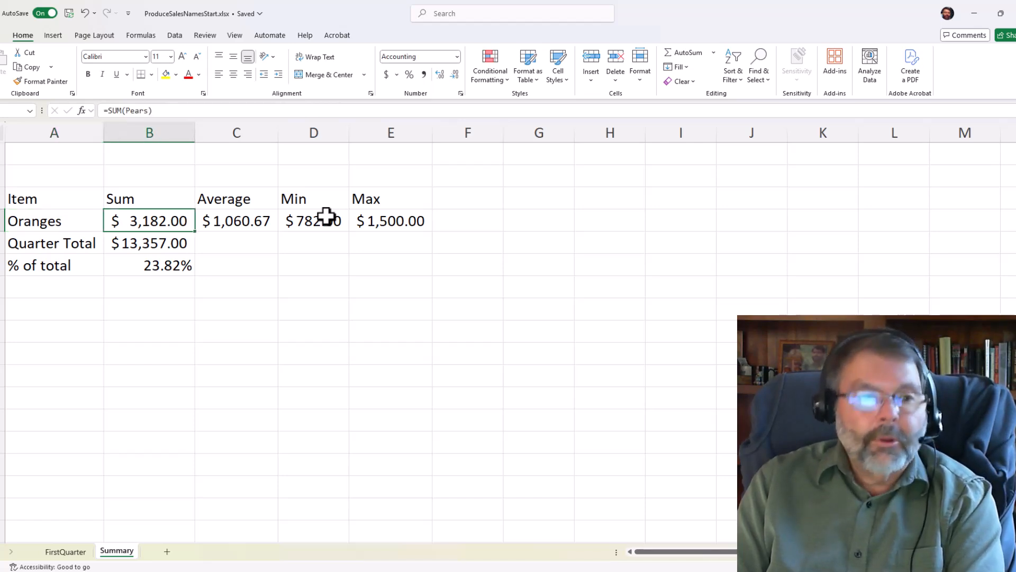
Change the Sum formula in B4 to =SUM(INDIRECT($A$4)) so it takes its range name from the item cell.
key(F2)
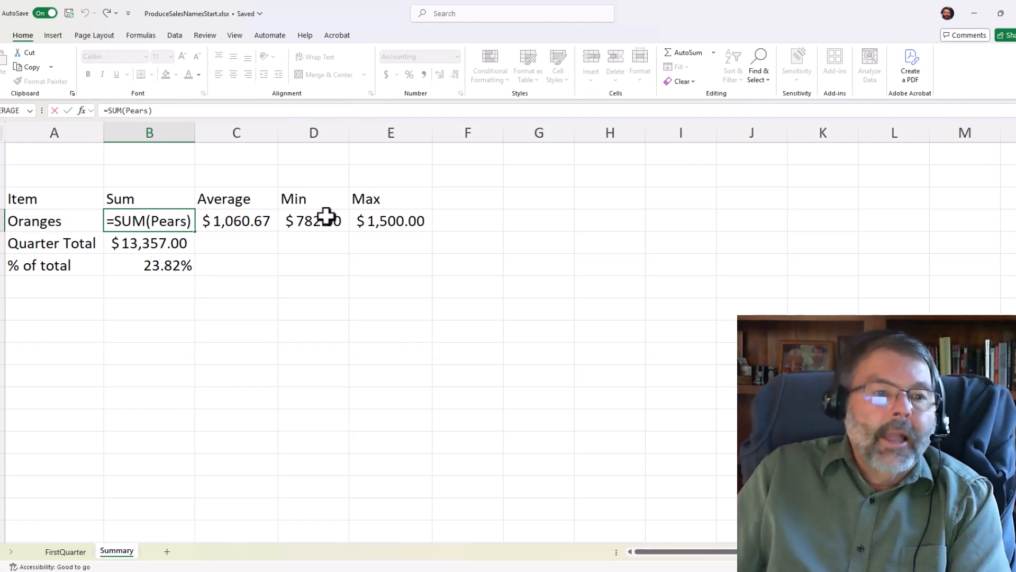
click(152, 221)
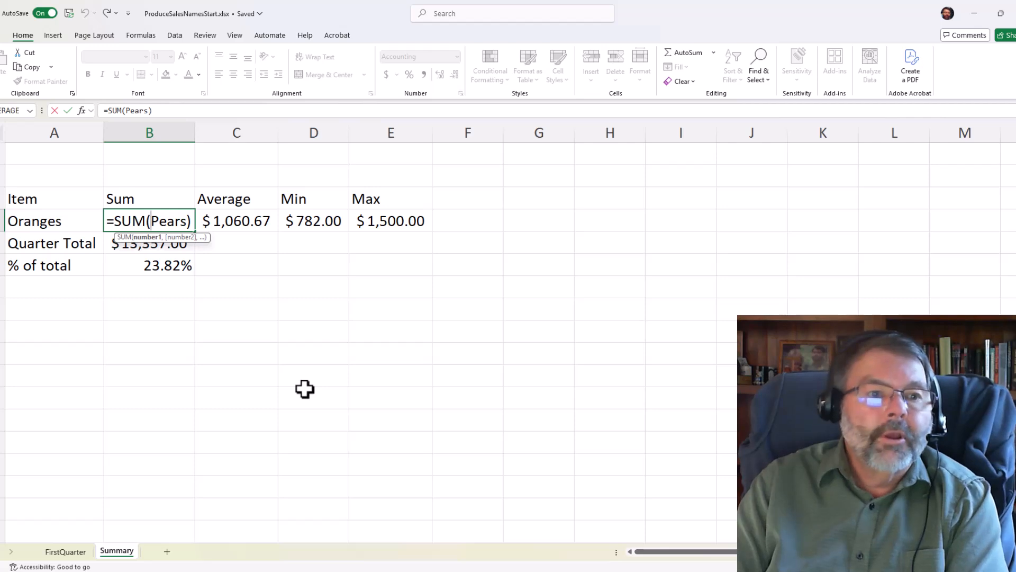
key(Delete)
key(Delete)
key(Delete)
key(Delete)
key(Delete)
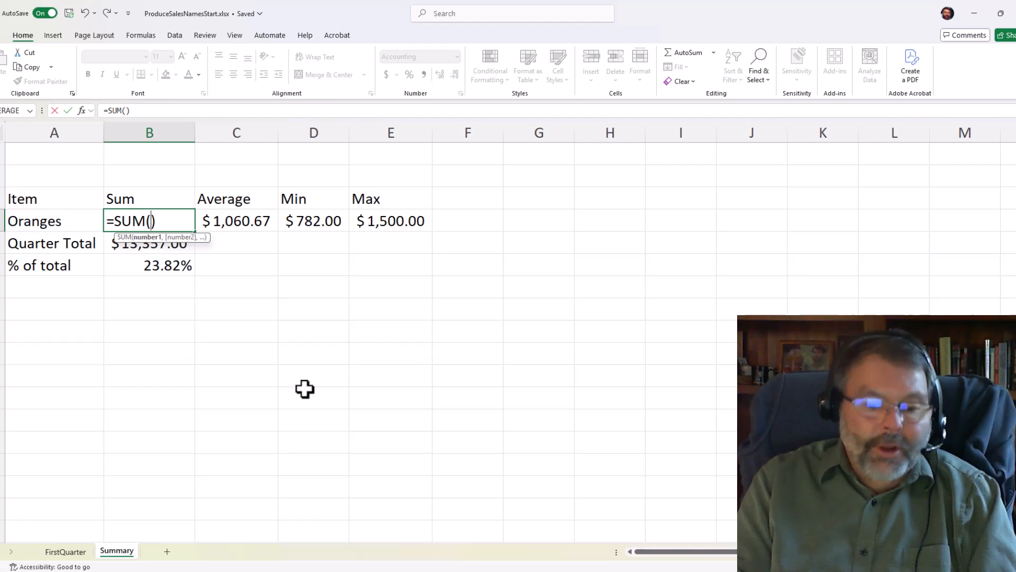
text(In)
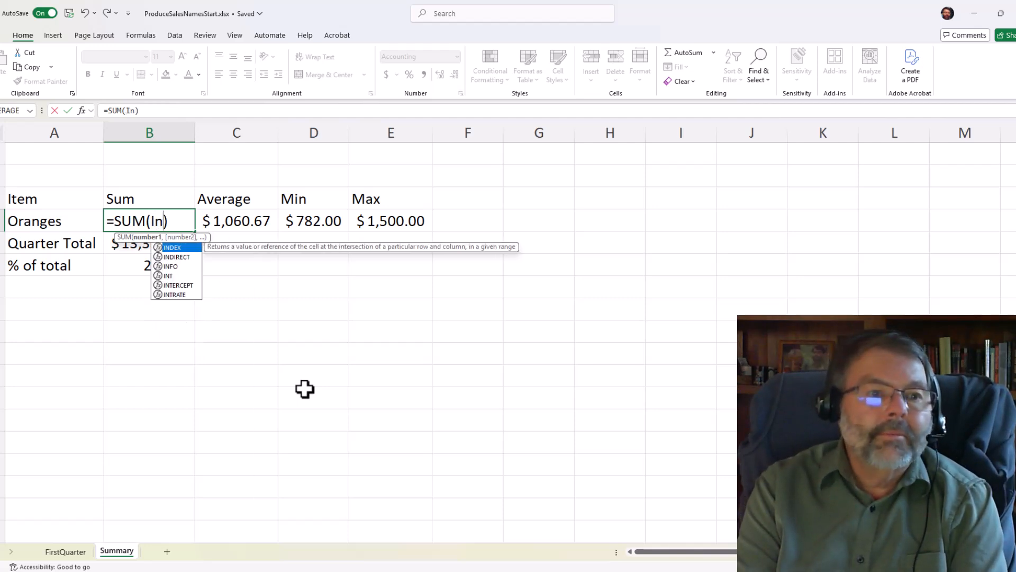
text(direct)
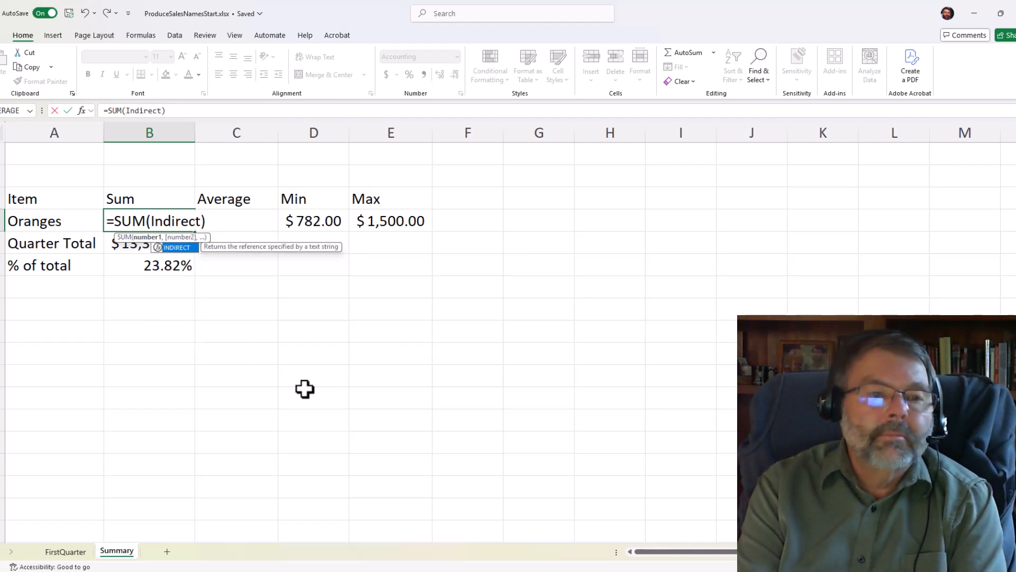
text(()
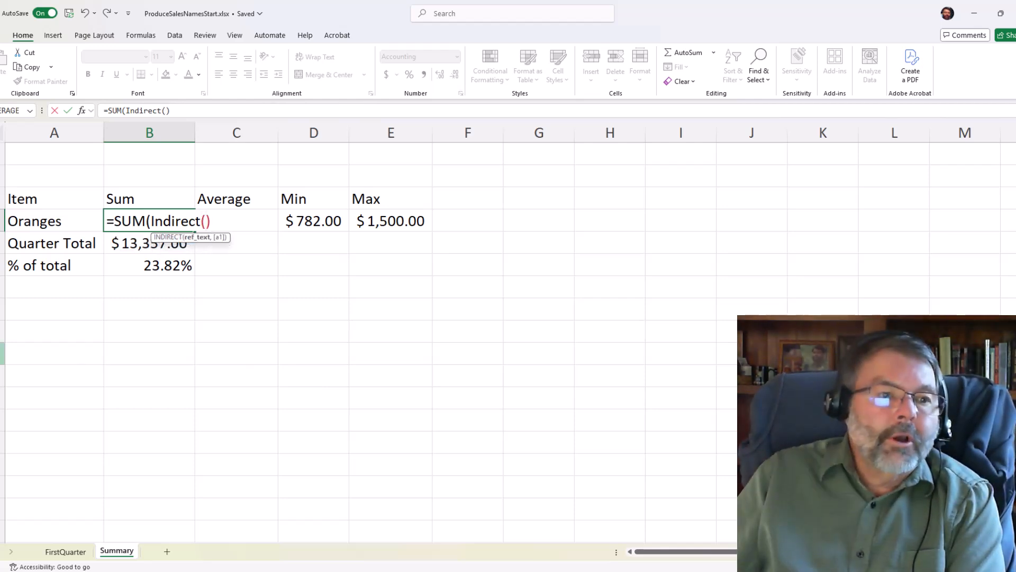
click(42, 218)
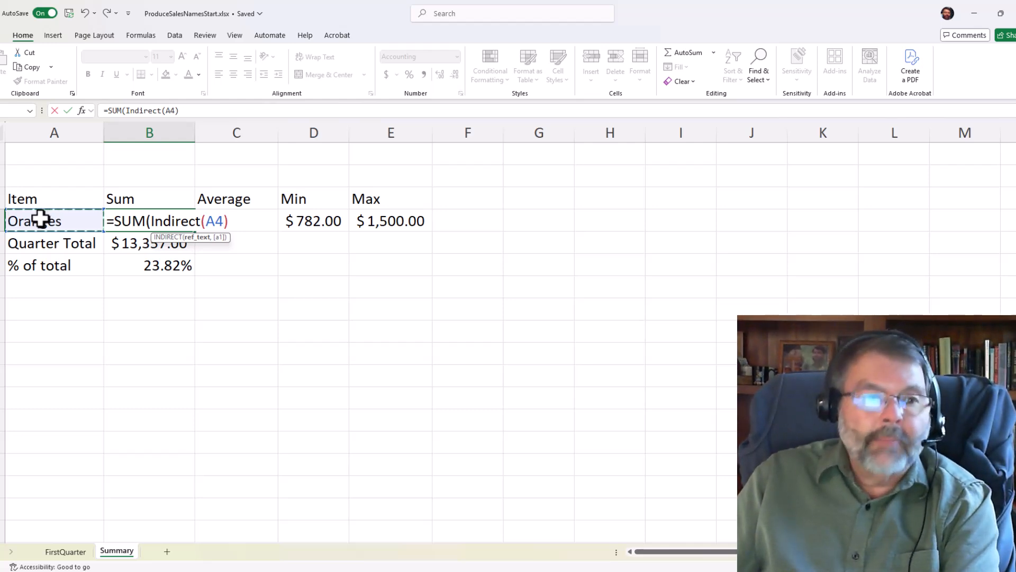
key(F4)
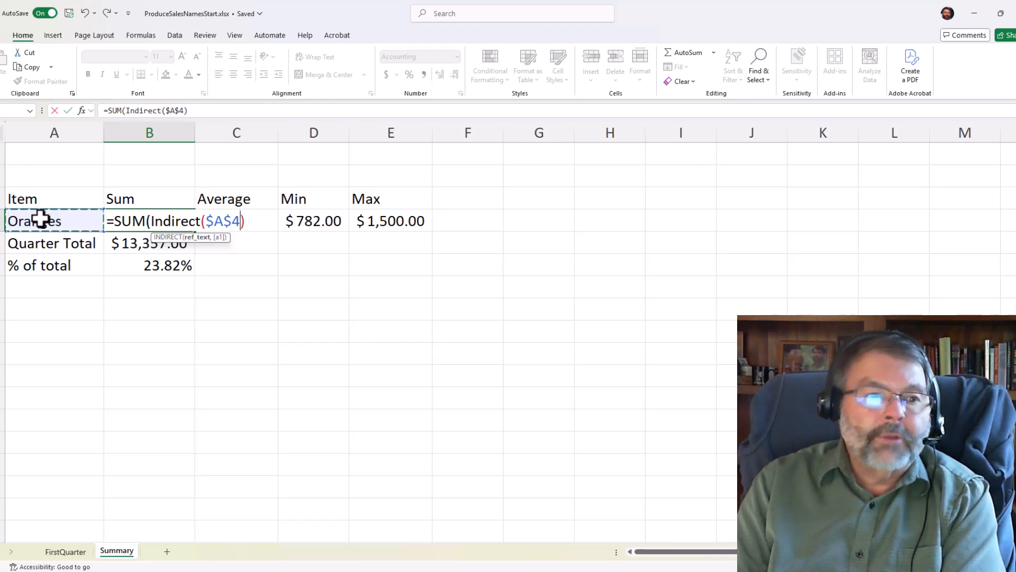
key(Return)
key(Return)
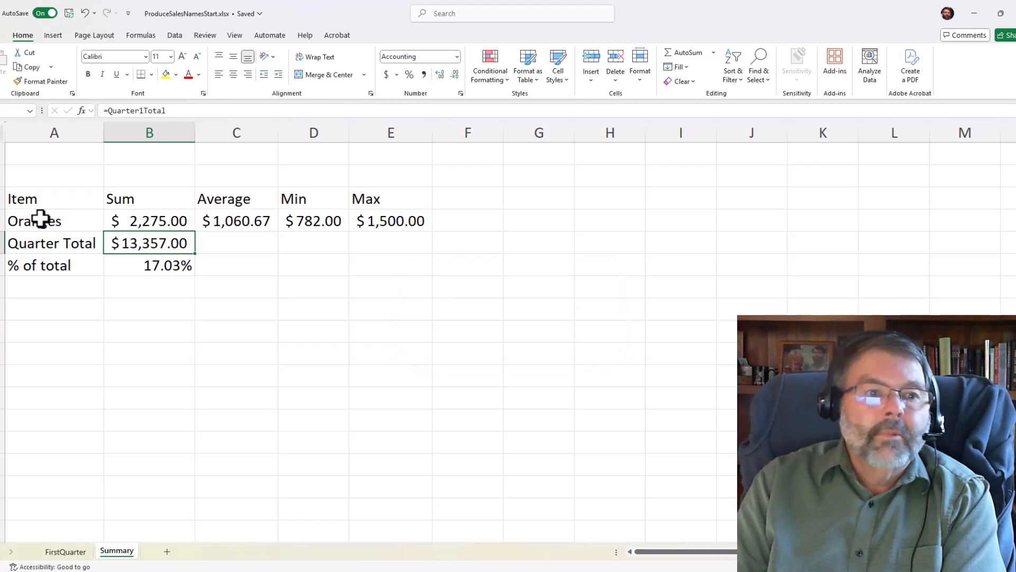
key(Up)
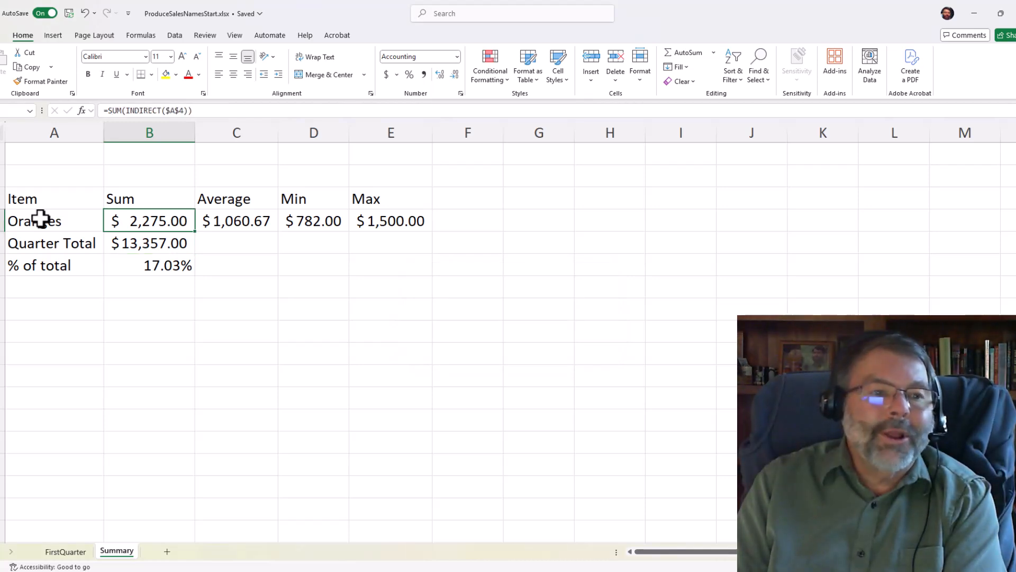
Compare the Sum formula in B4 with the Average, Min and Max formulas in row 4.
click(41, 218)
key(Right)
key(Right)
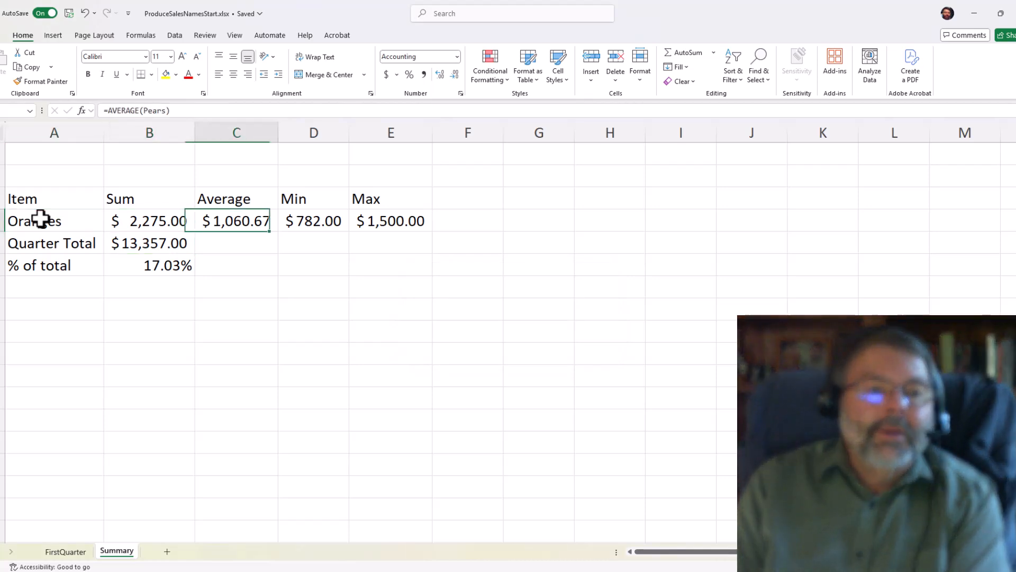
key(Right)
key(Right)
key(Left)
key(Left)
key(Left)
Change the item name in A4 to Apples.
key(Left)
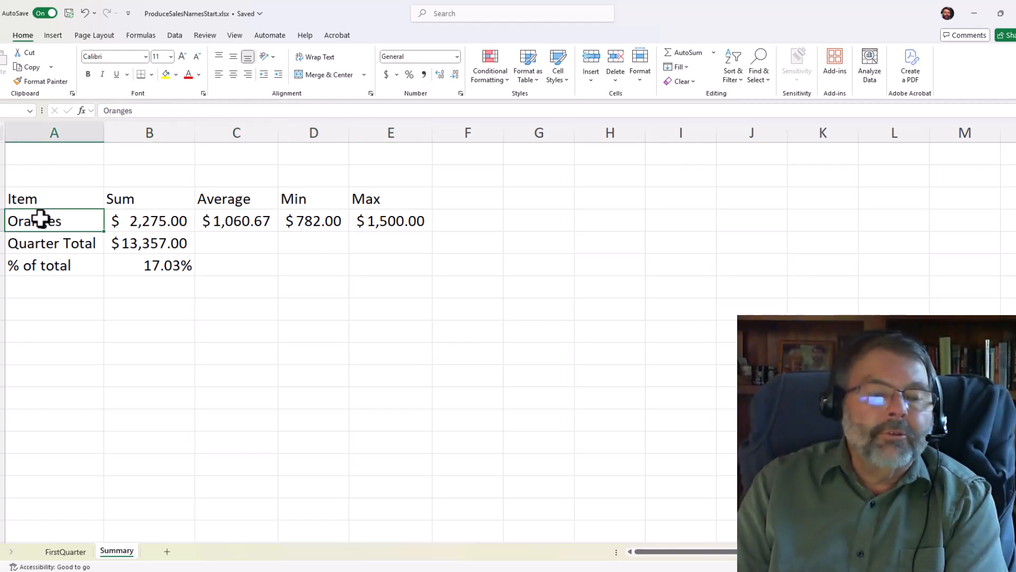
text(Apples)
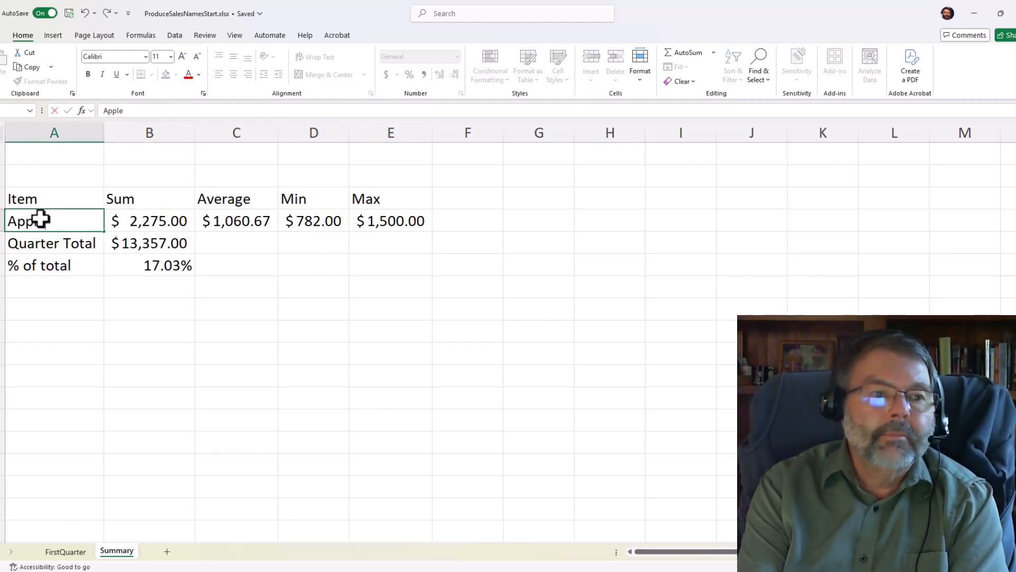
key(Return)
Fill the Sum formula from B4 across C4:E4 and widen column D to fit its contents.
key(Up)
key(Right)
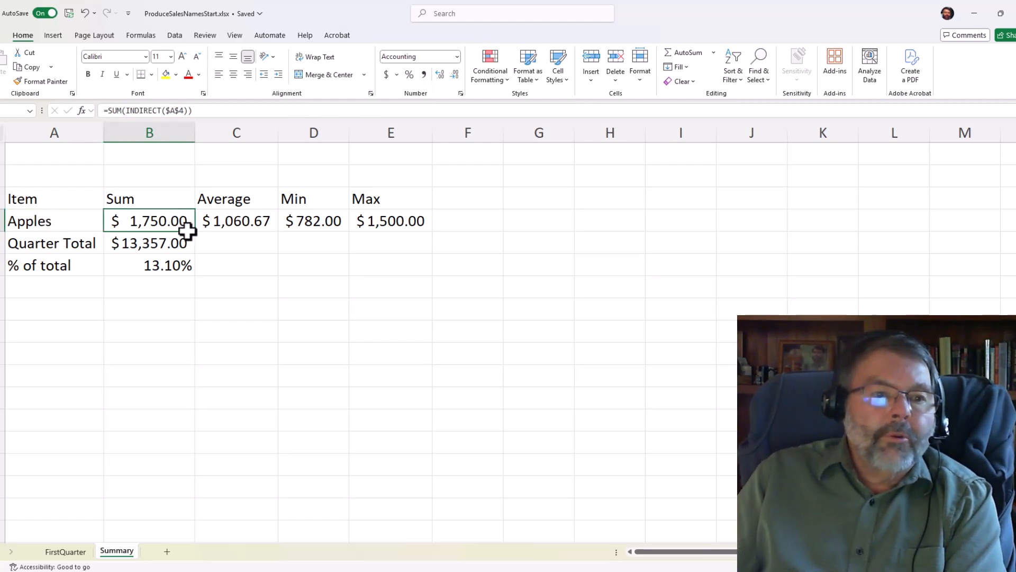
drag(189, 231, 419, 236)
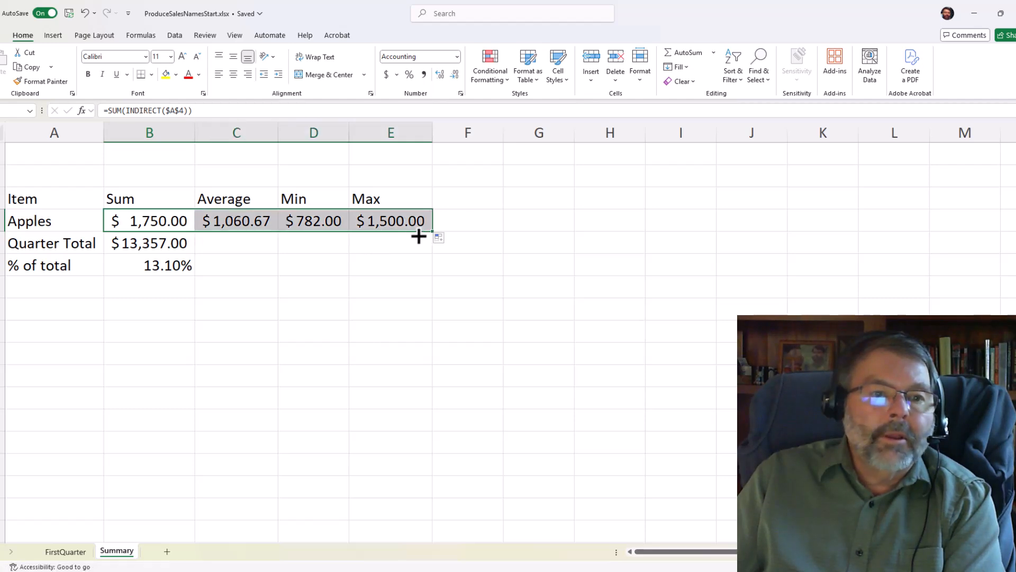
click(352, 128)
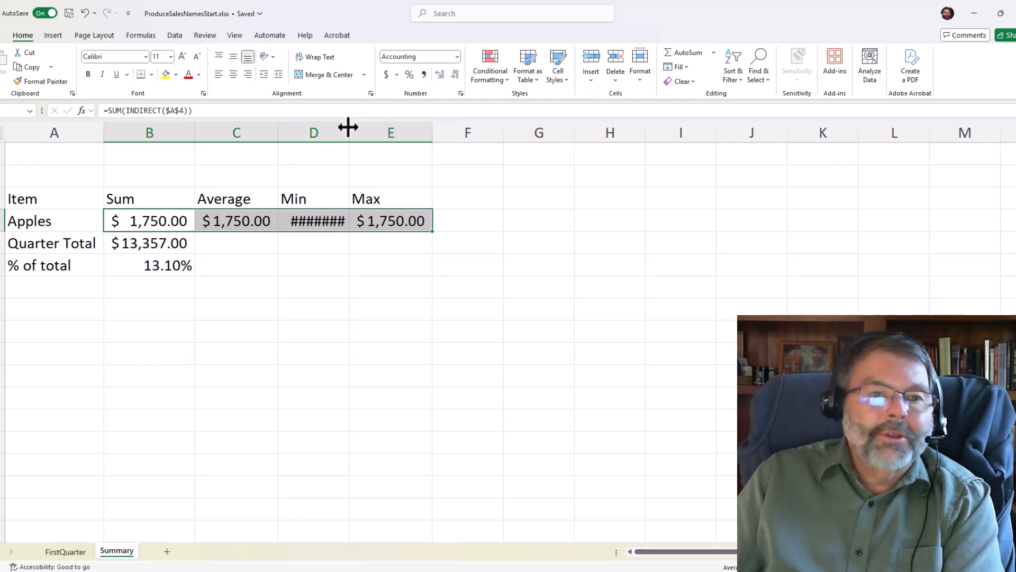
double_click(347, 128)
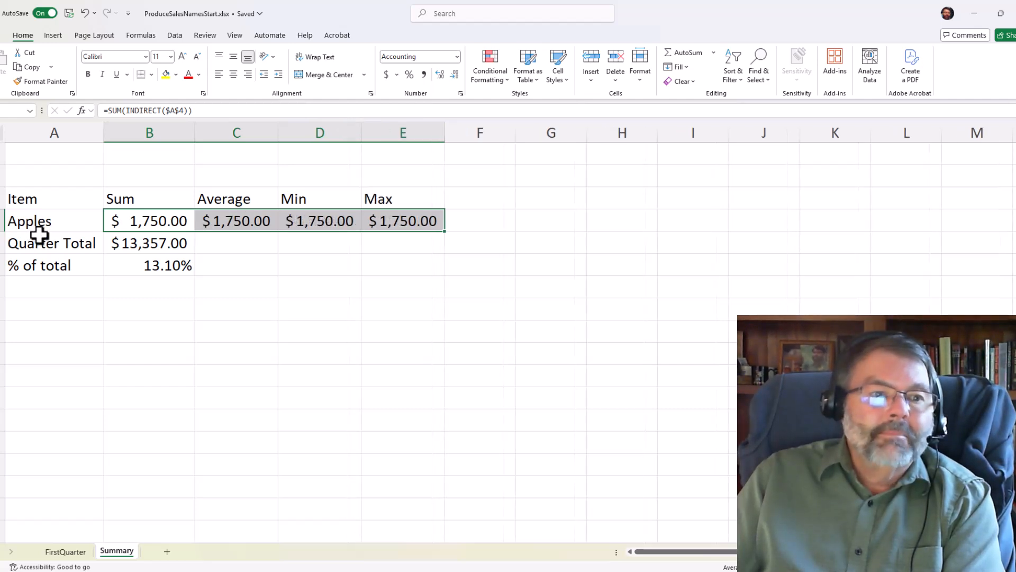
Change the function in C4 under the Average heading to AVERAGE, keeping INDIRECT($A$4) as its argument.
click(220, 220)
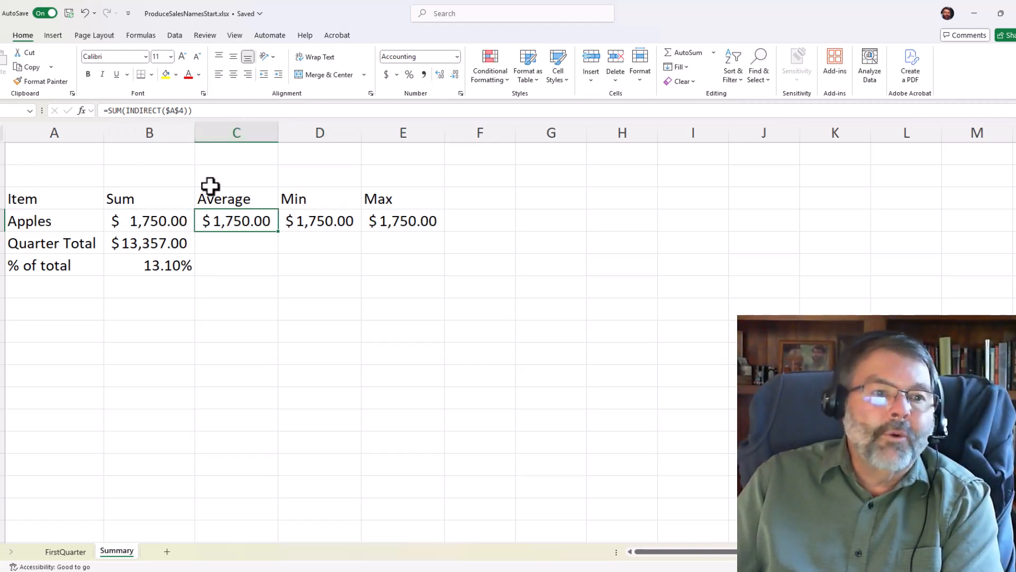
double_click(238, 221)
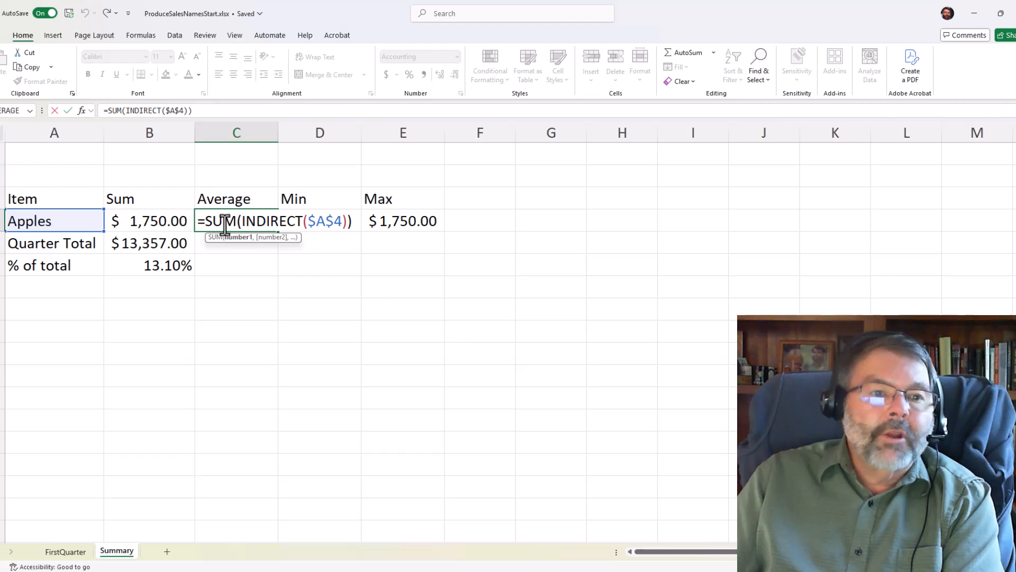
double_click(225, 221)
text(Av)
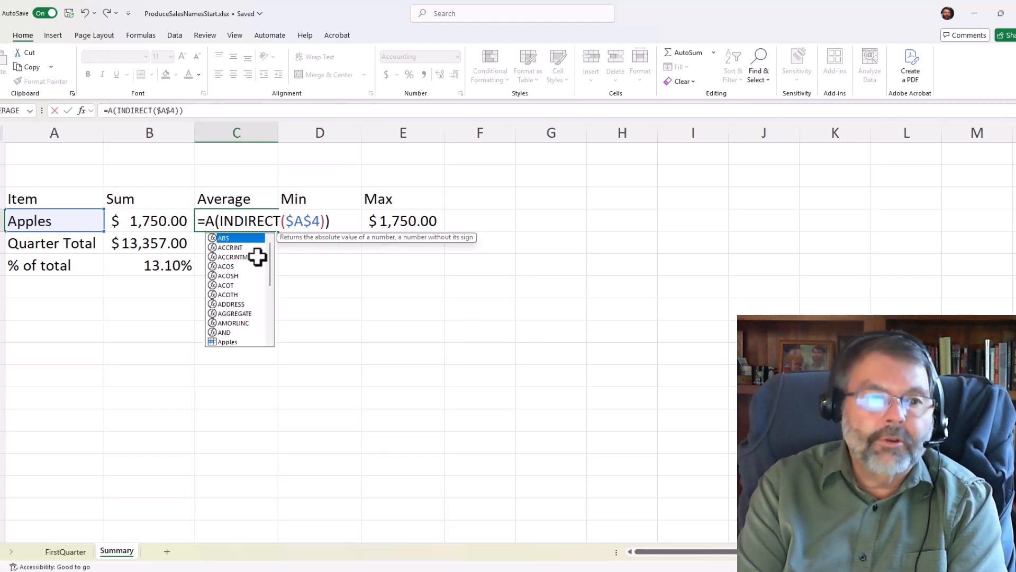
text(erage)
key(Return)
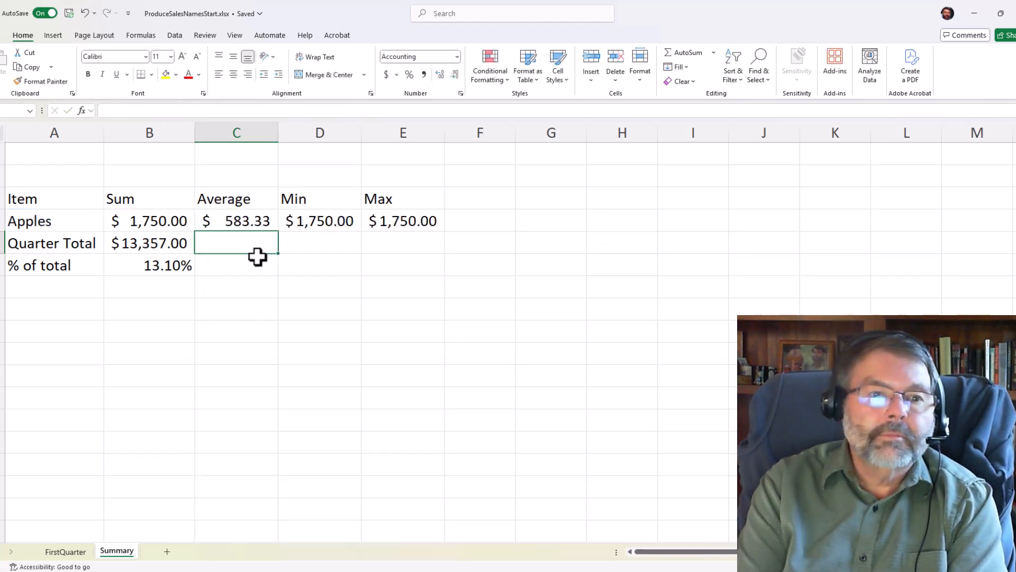
Change the function in D4 under the Min heading to MIN, keeping INDIRECT($A$4) as its argument.
key(Up)
key(Right)
key(F2)
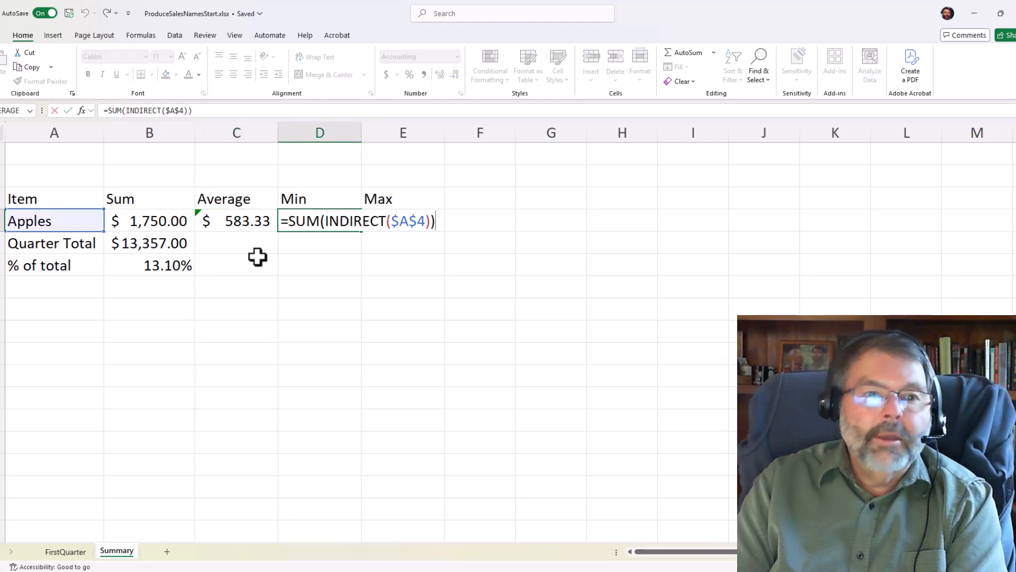
click(301, 228)
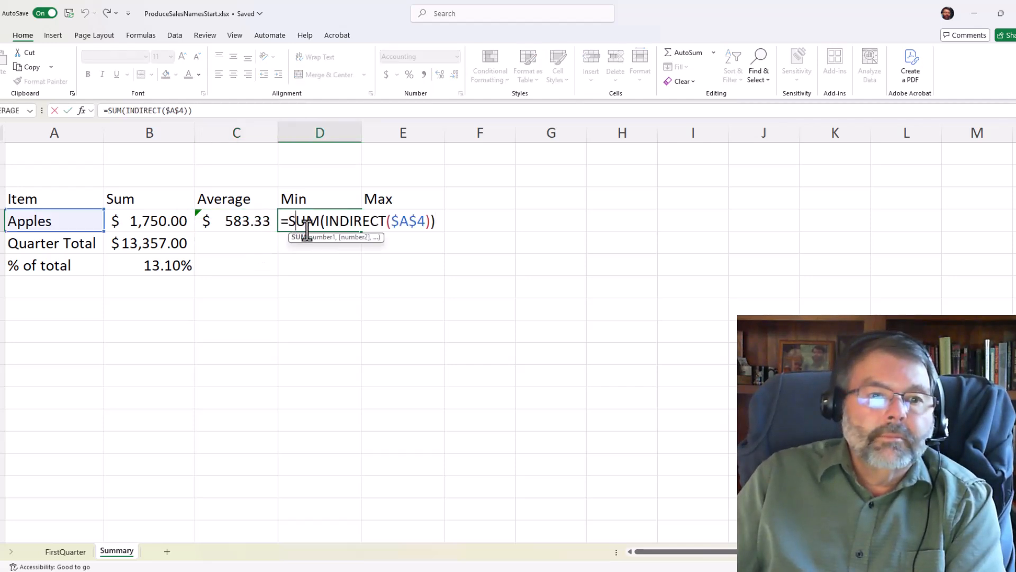
key(Left)
key(BackSpace)
key(BackSpace)
key(BackSpace)
text(M)
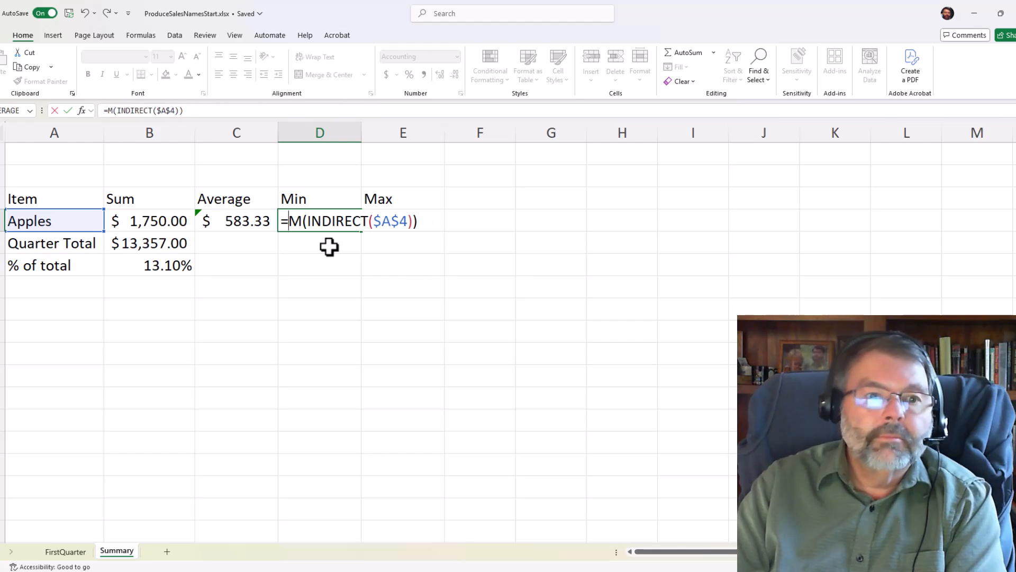
key(BackSpace)
text(Mion)
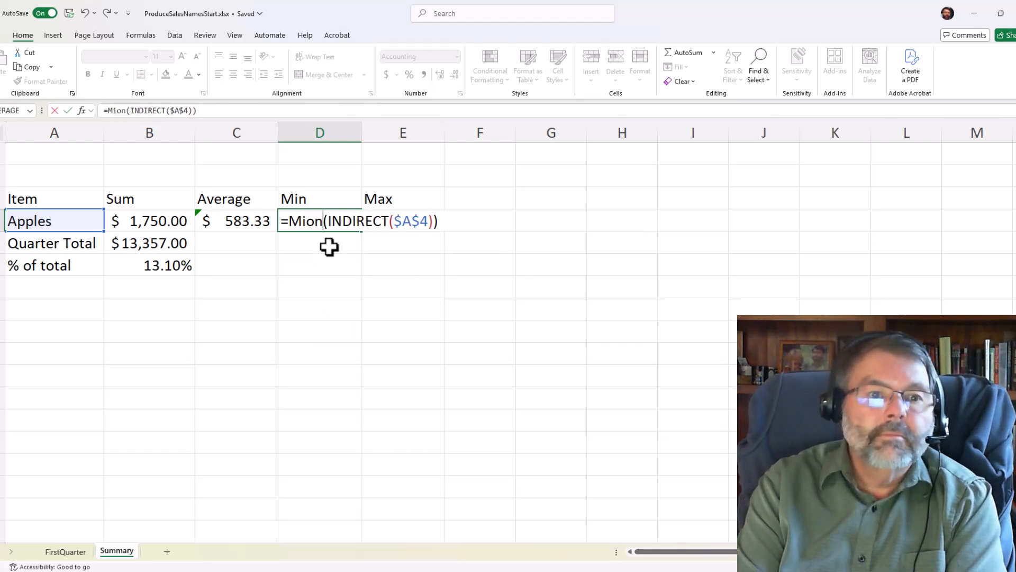
key(BackSpace)
key(BackSpace)
text(n)
key(Return)
Change the function in E4 under the Max heading to MAX, keeping INDIRECT($A$4) as its argument.
key(Up)
key(Right)
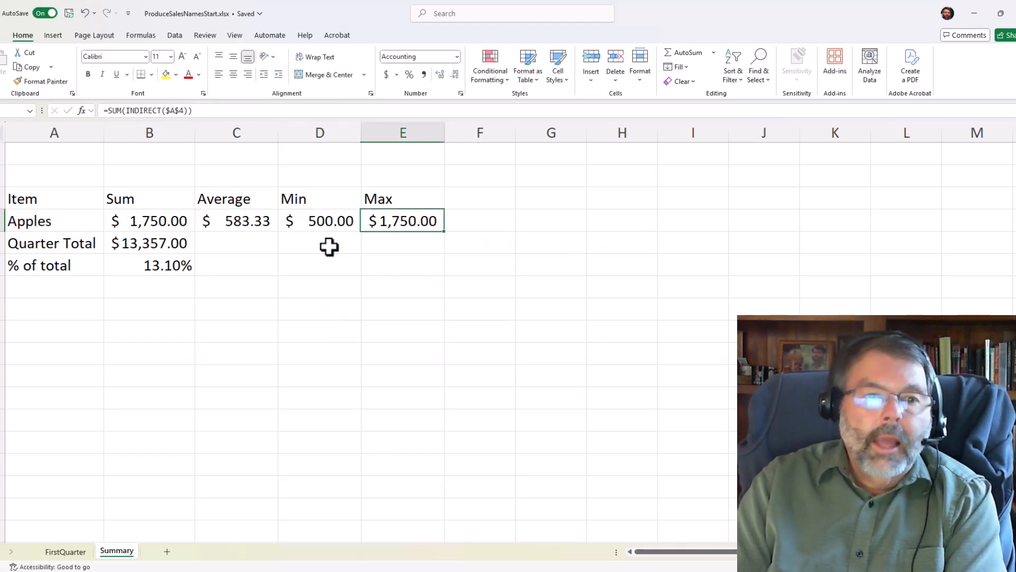
key(F2)
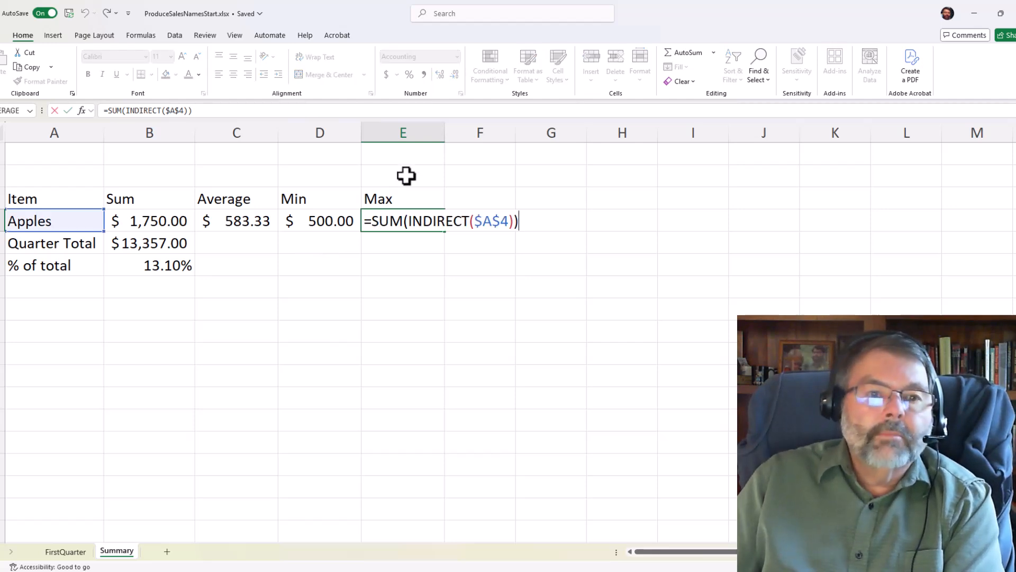
double_click(382, 225)
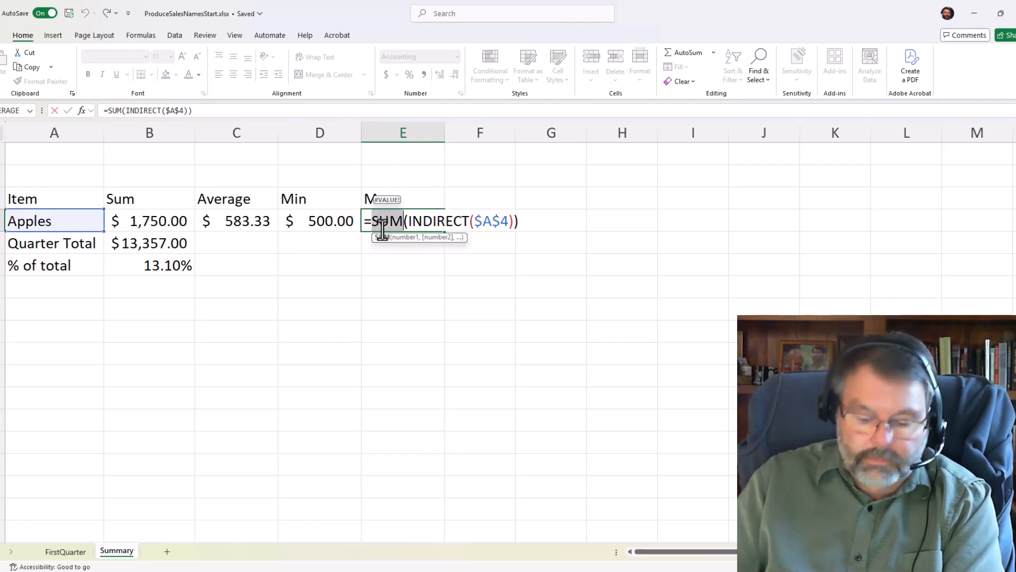
text(Max)
key(Return)
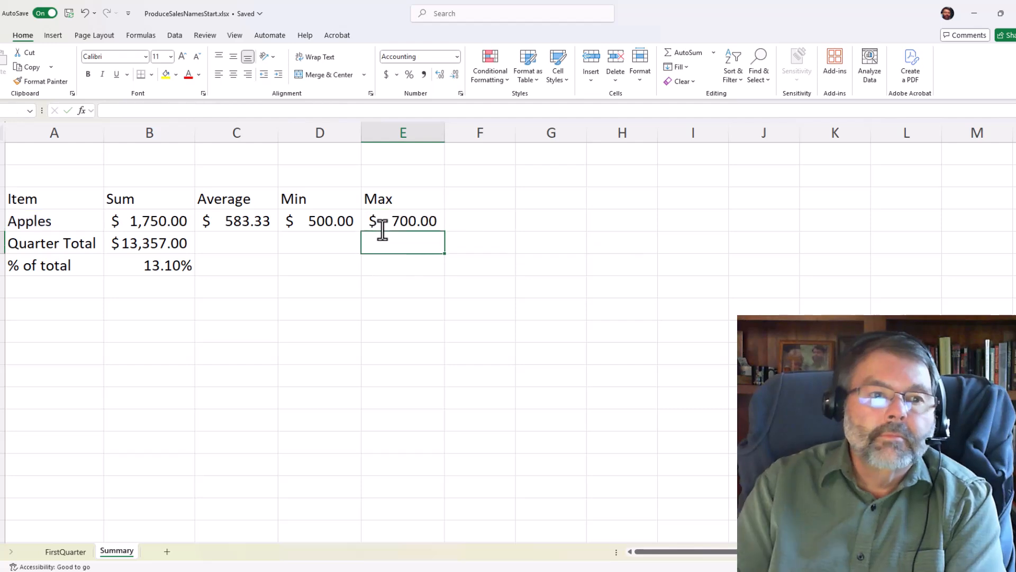
Review the Sum, Average, Min and Max formulas across B4:E4 and their link to the item name in A4.
key(Up)
key(Left)
key(Left)
key(Left)
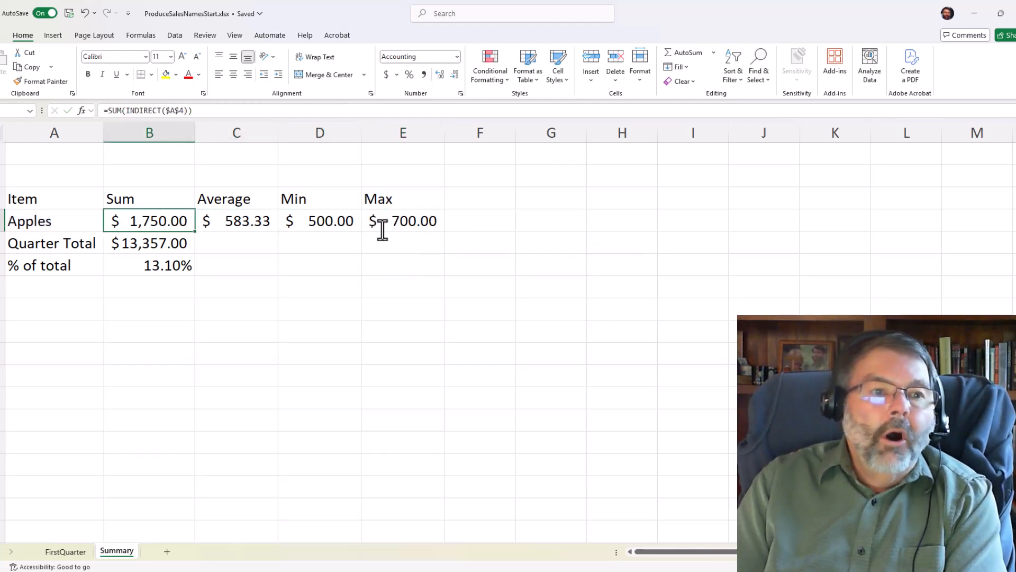
key(Right)
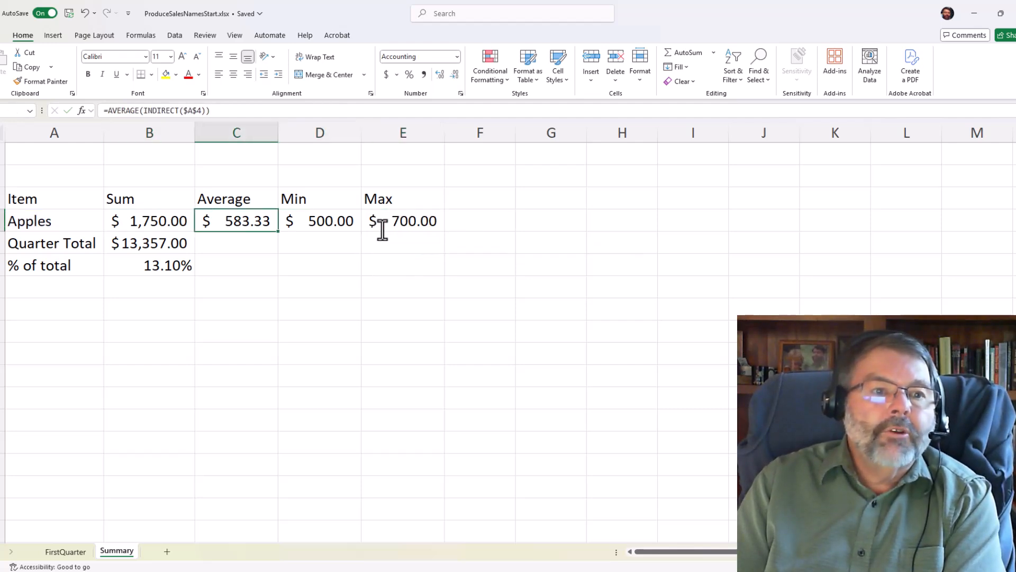
key(Right)
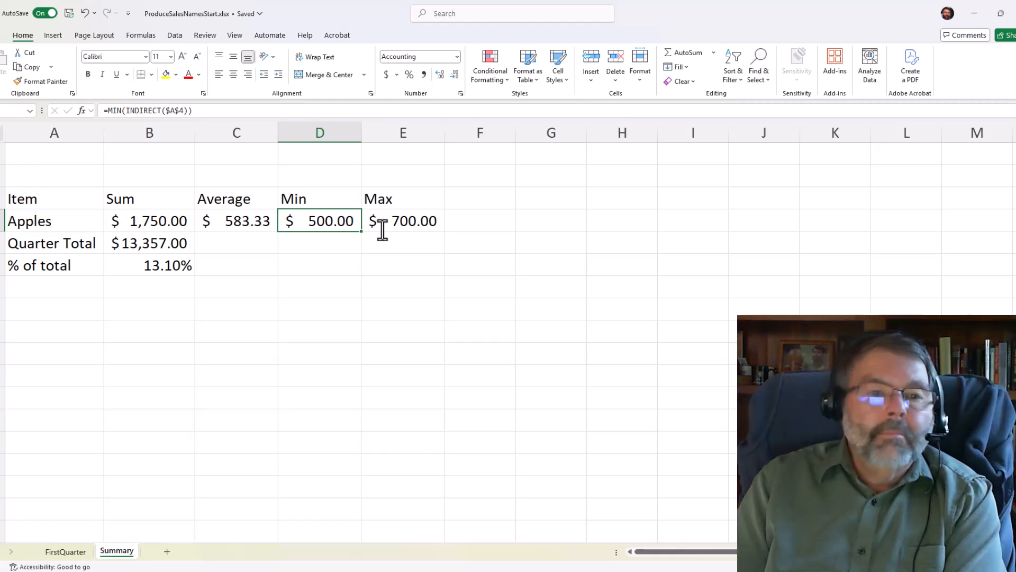
key(Right)
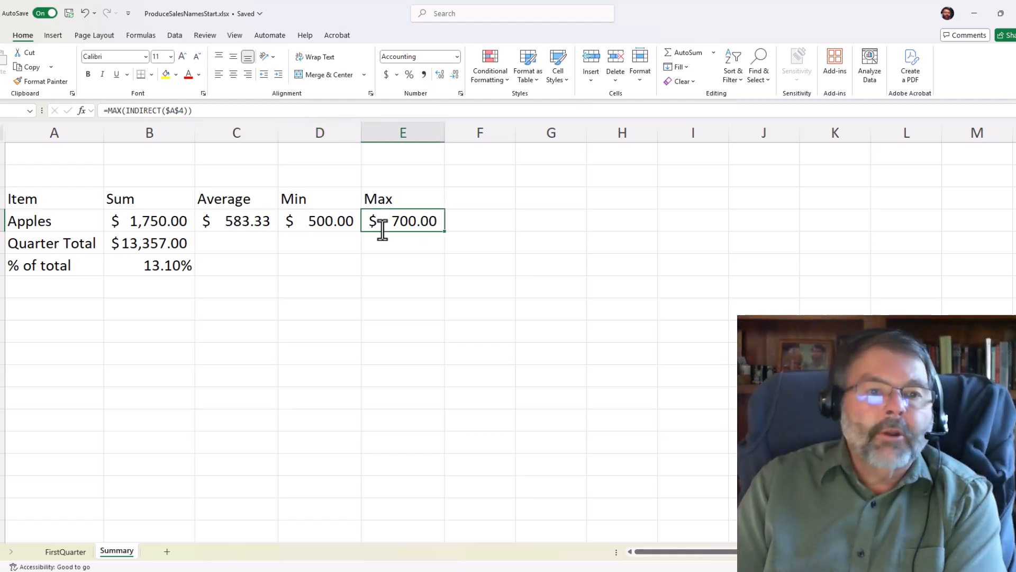
key(Left)
key(Left)
key(Left)
key(Left)
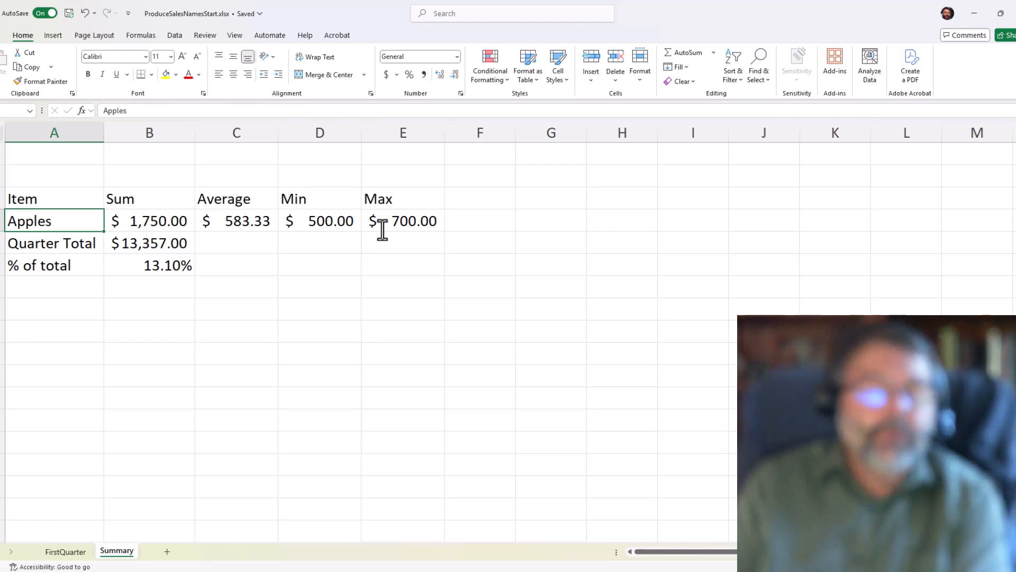
key(Right)
key(Right)
key(Right)
key(Left)
key(Left)
key(Left)
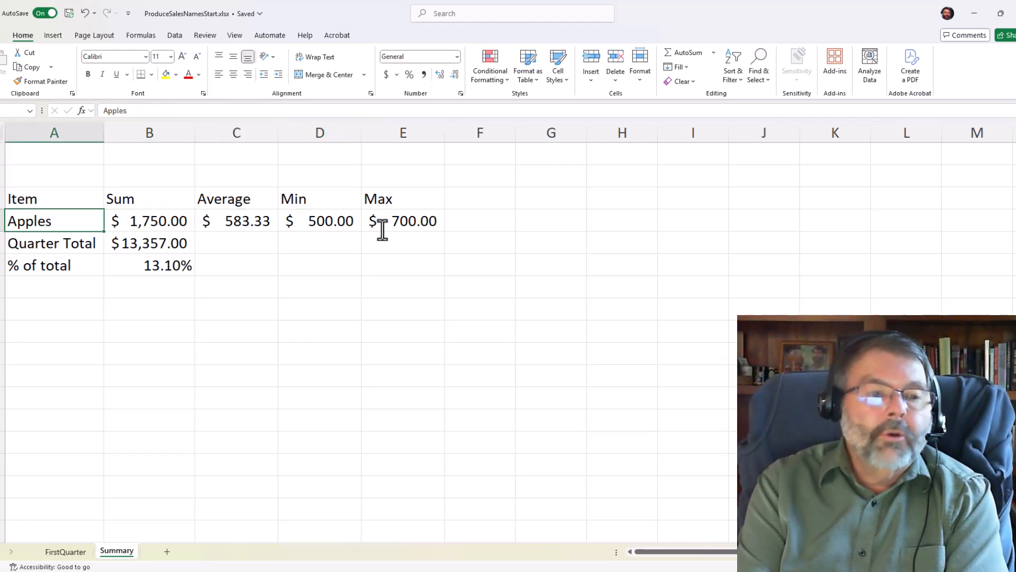
Change the item name in A4 to Blackberries.
text(B)
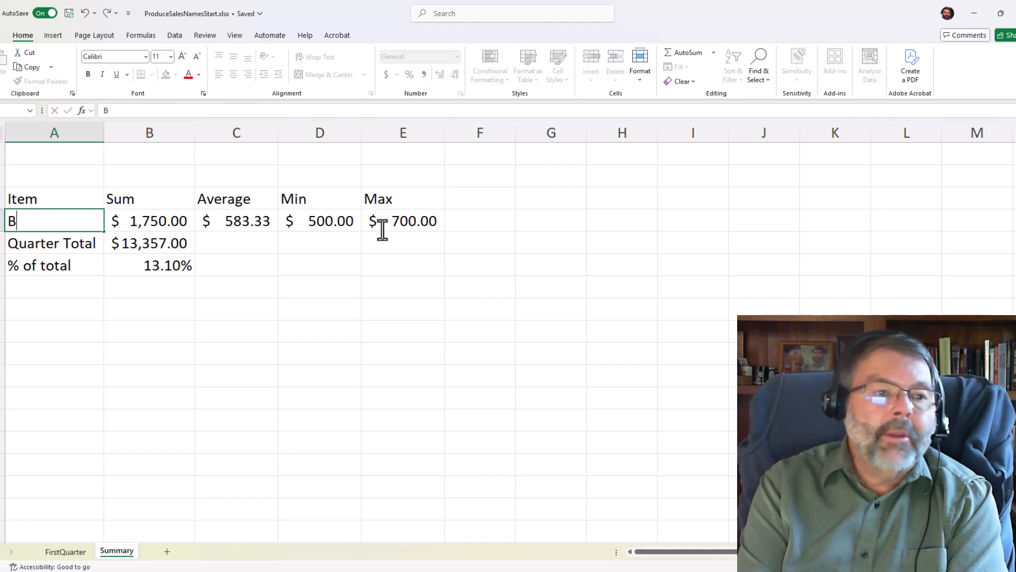
text(lackberries)
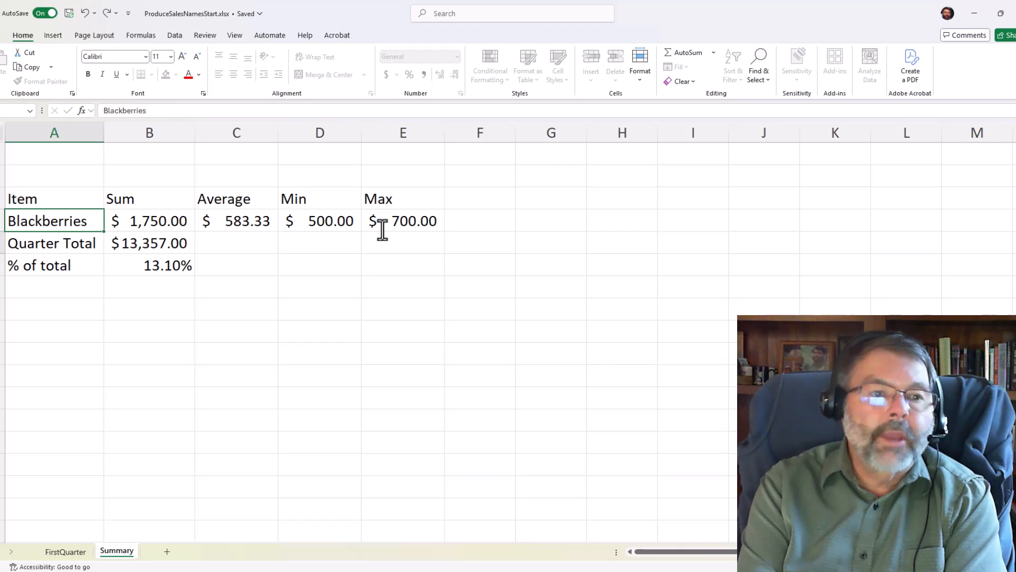
key(Return)
Check the recalculated row 4 statistics and the % of total in B6 for Blackberries.
key(Up)
key(Right)
key(Right)
key(Right)
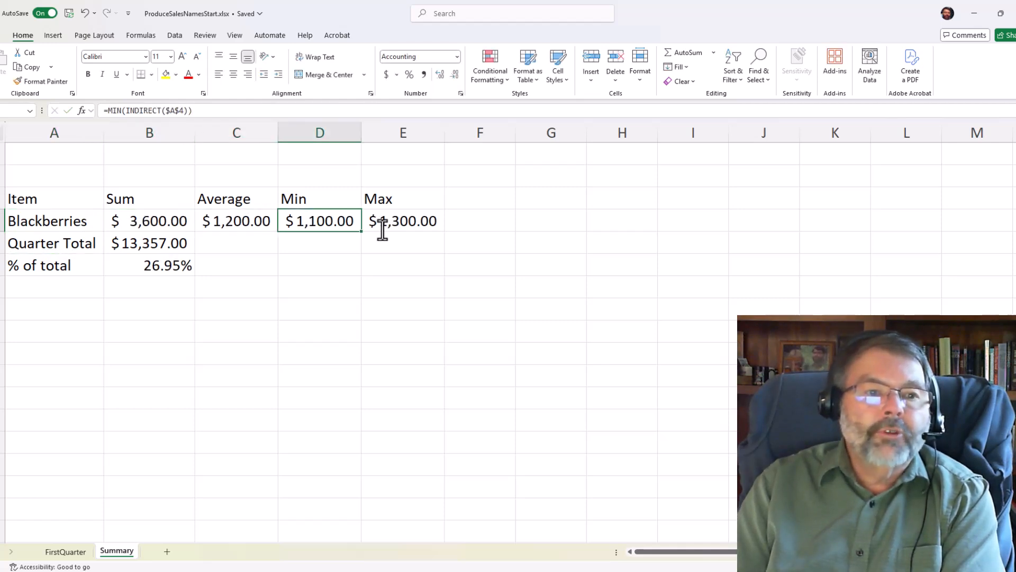
key(Left)
key(Left)
key(Down)
key(Down)
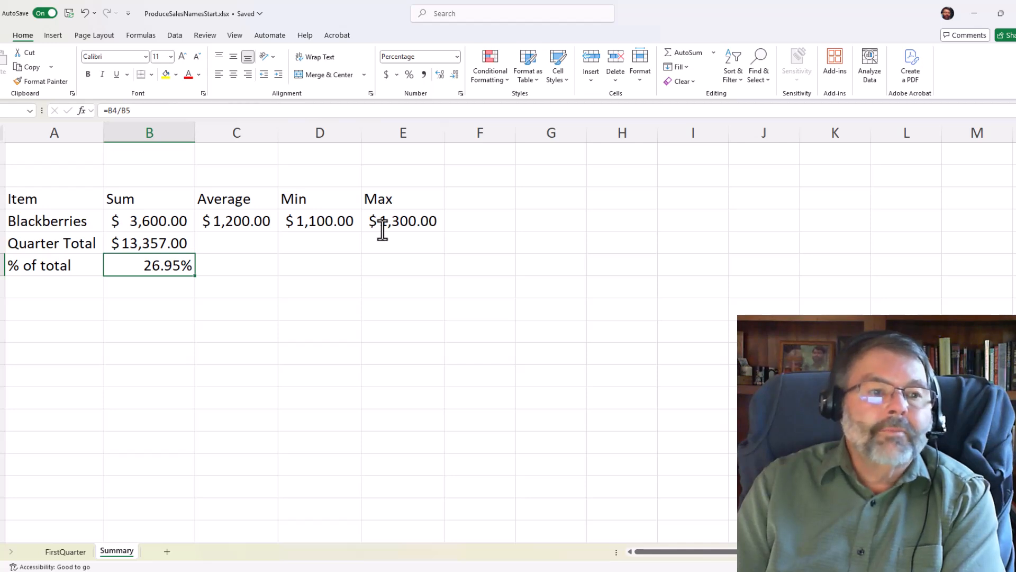
key(Up)
key(Up)
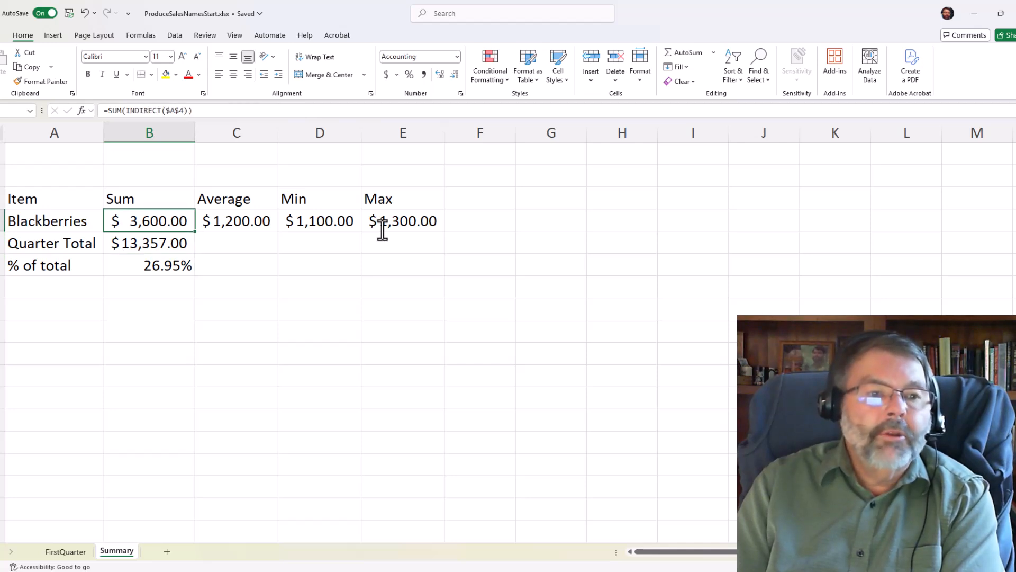
Replace the item name in A4 with Apricots and select its sum in B4.
key(Left)
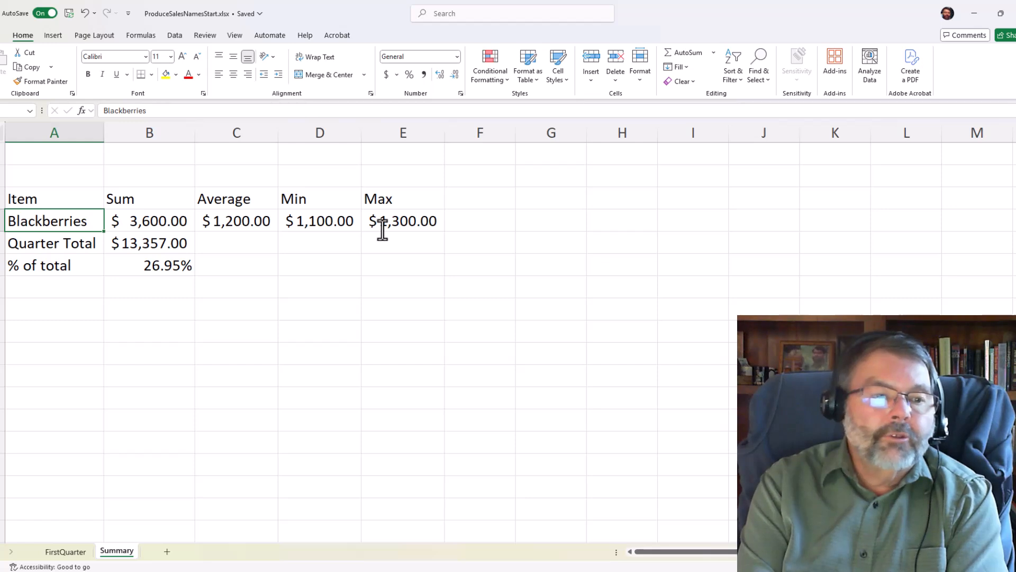
text(Apr)
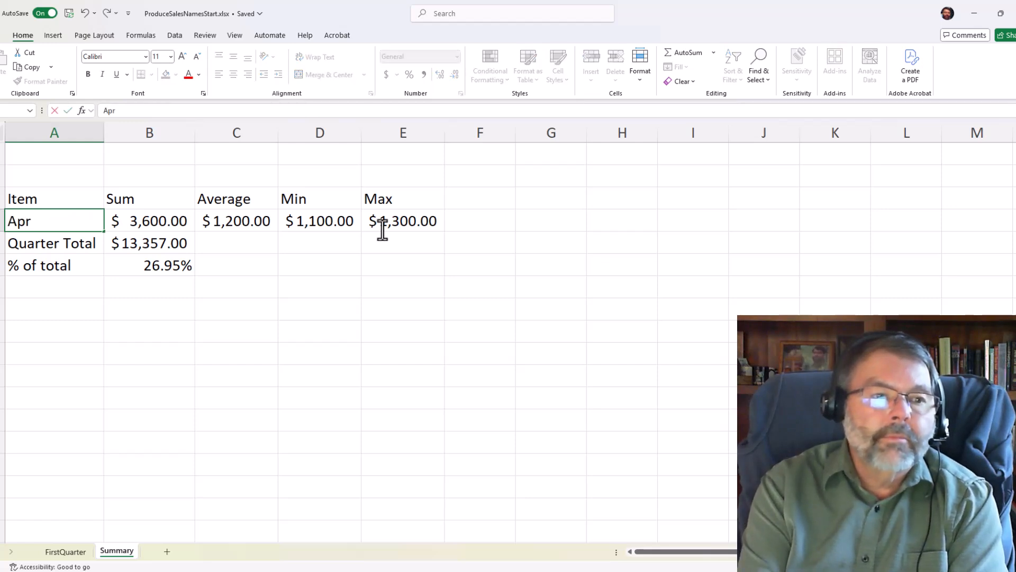
text(icots)
key(Return)
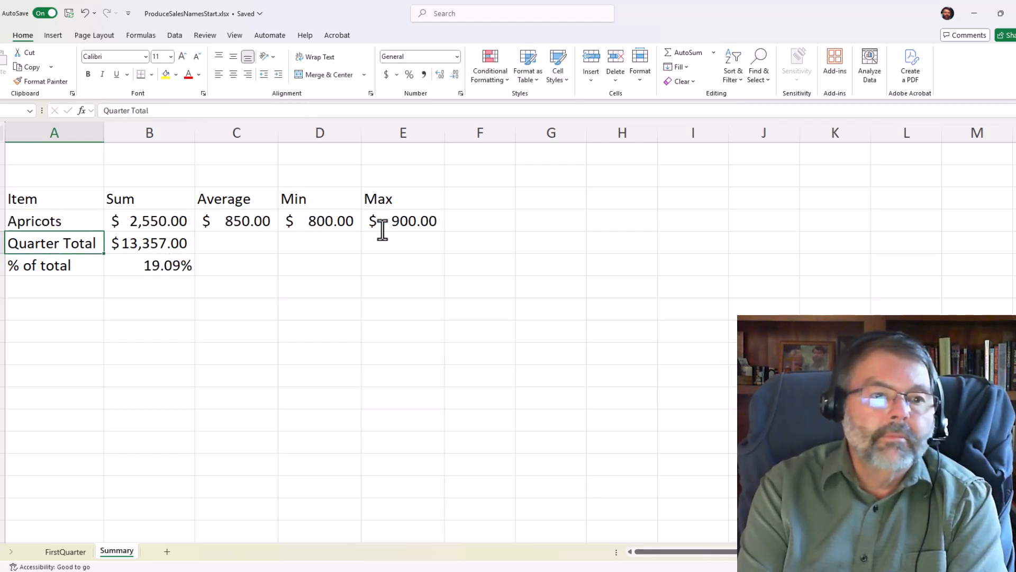
key(Up)
key(Right)
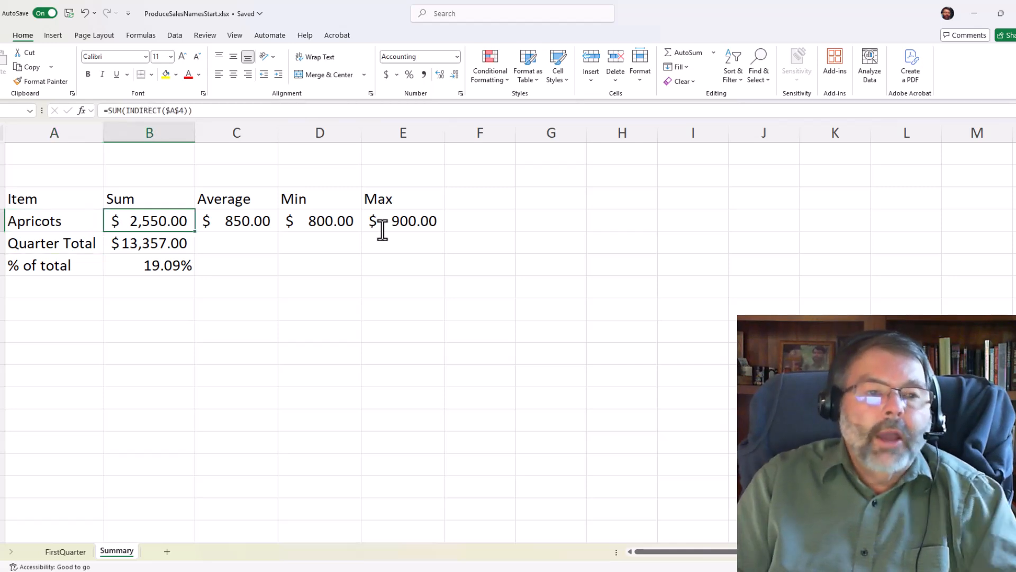